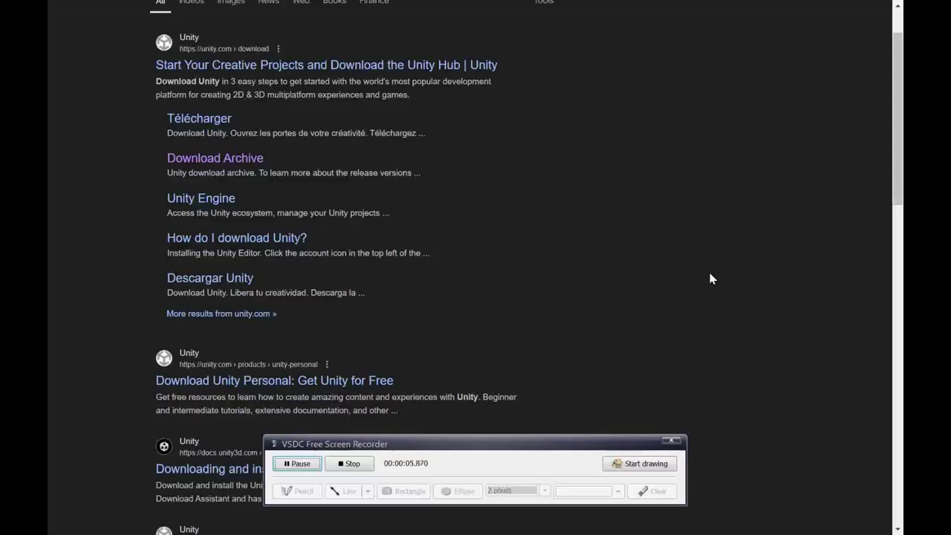
Scroll the Google 'unity download' results to reach the Download Archive link under unity.com
{"action": "scroll", "coordinate": [519, 240], "scroll_direction": "up", "scroll_amount": 1}
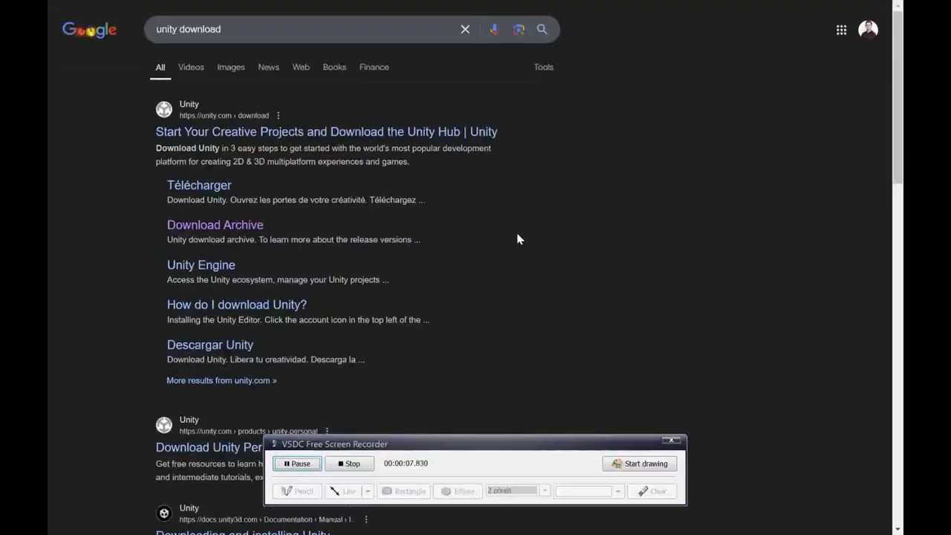
{"action": "scroll", "coordinate": [238, 234], "scroll_direction": "down", "scroll_amount": 1}
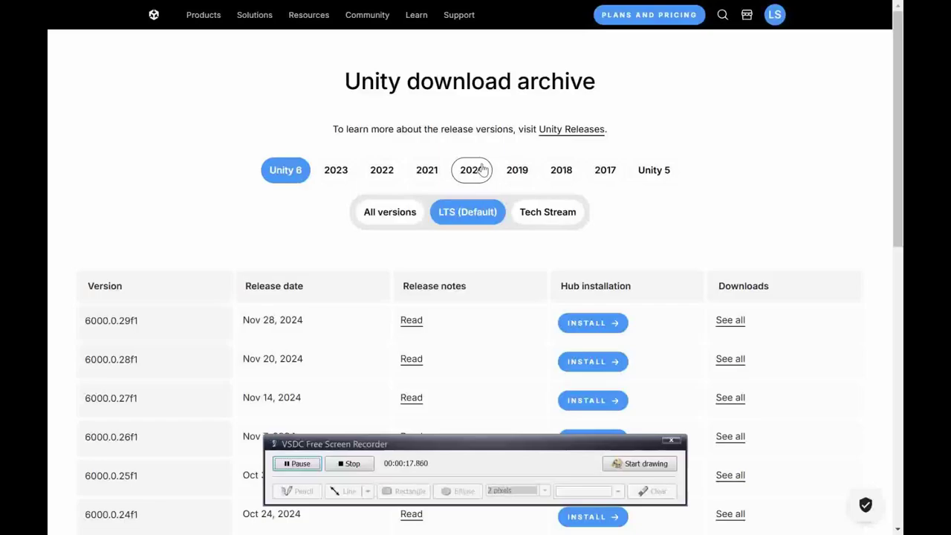
Filter the download archive to 2020 releases and scroll down to the 2020.3 versions
{"action": "left_click", "coordinate": [470, 178]}
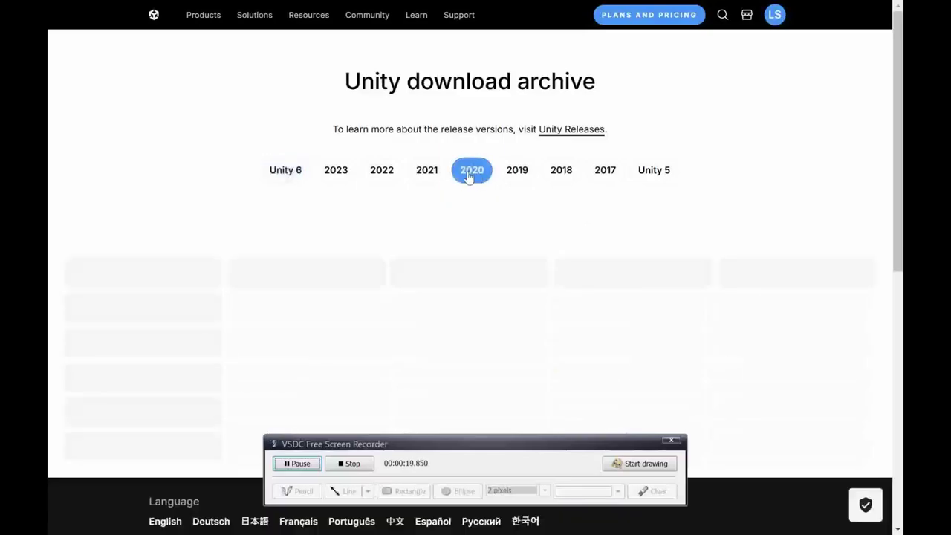
{"action": "scroll", "coordinate": [474, 181], "scroll_direction": "down", "scroll_amount": 5}
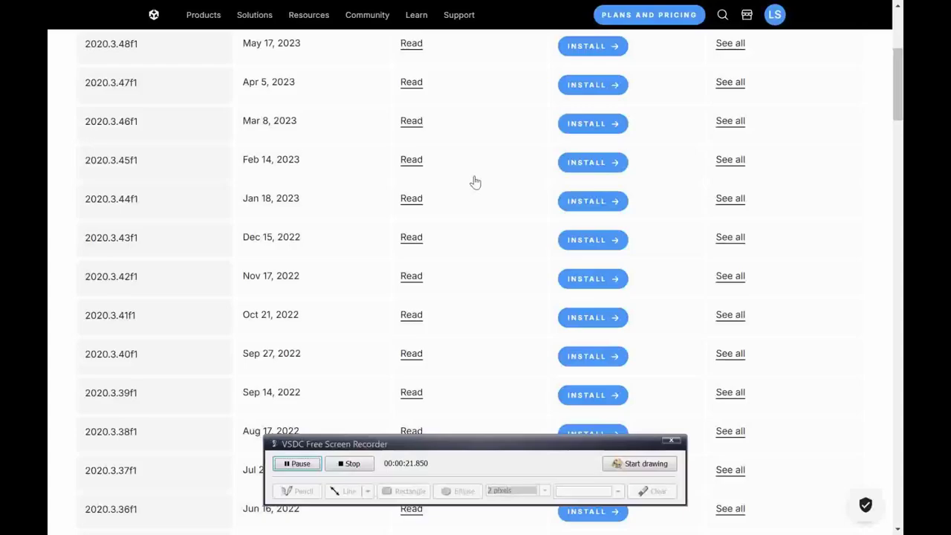
{"action": "scroll", "coordinate": [475, 182], "scroll_direction": "down", "scroll_amount": 2}
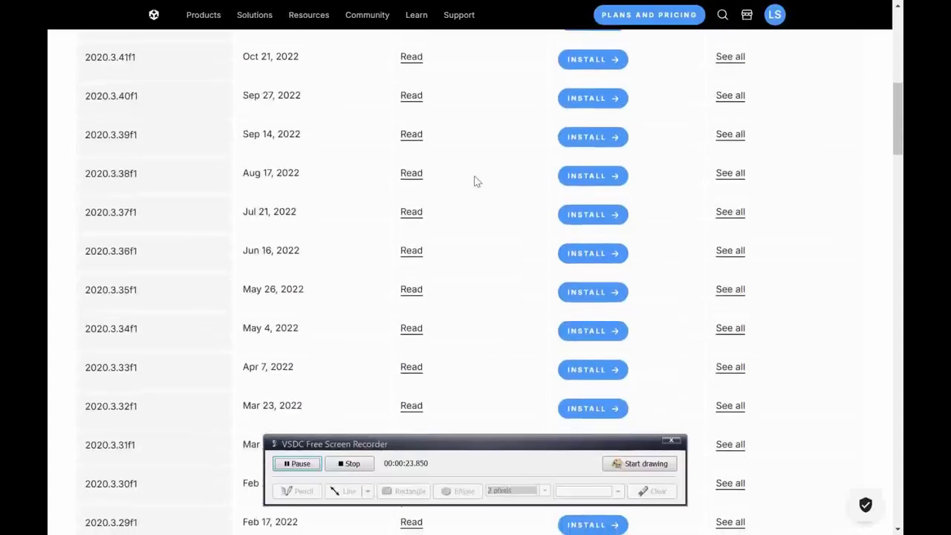
{"action": "scroll", "coordinate": [476, 182], "scroll_direction": "down", "scroll_amount": 1}
{"action": "scroll", "coordinate": [476, 181], "scroll_direction": "down", "scroll_amount": 8}
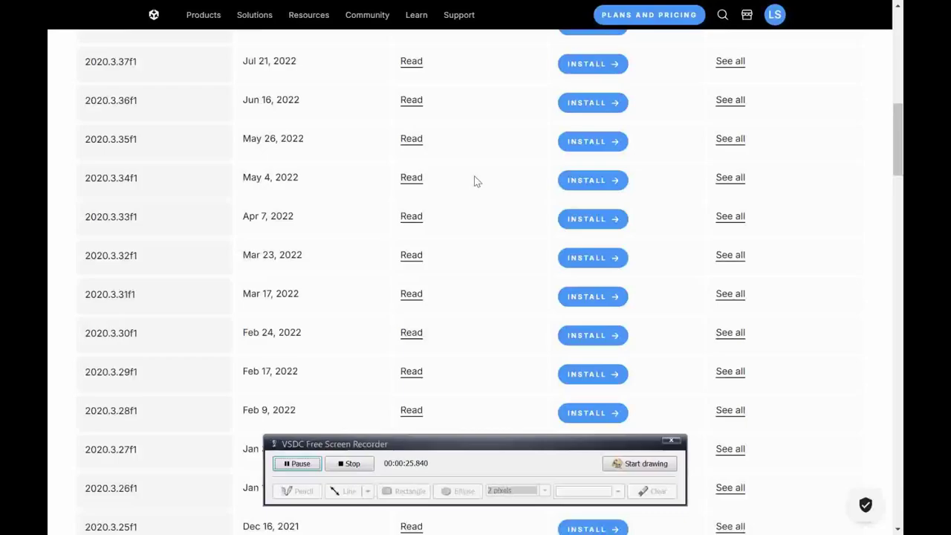
{"action": "scroll", "coordinate": [476, 181], "scroll_direction": "down", "scroll_amount": 4}
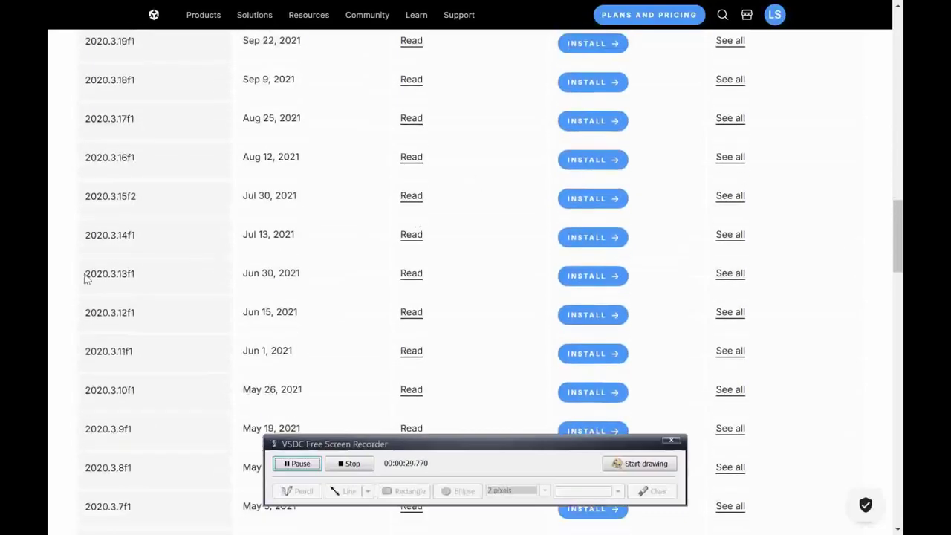
Highlight the 2020.3.13f1 version number and its Jun 30, 2021 date
{"action": "left_click_drag", "start_coordinate": [85, 278], "coordinate": [247, 278]}
{"action": "left_click", "coordinate": [314, 282]}
{"action": "left_click_drag", "start_coordinate": [173, 280], "coordinate": [84, 280]}
{"action": "left_click", "coordinate": [90, 288]}
Review Hero's Adventure: Road to Passion's Properties in Steam, then switch to Unity Hub's Projects list
{"action": "left_click", "coordinate": [582, 276]}
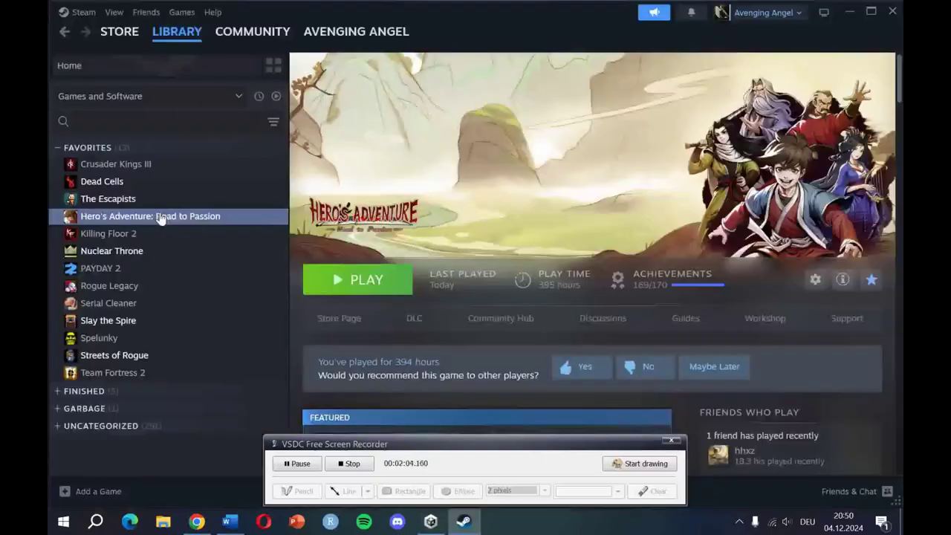
{"action": "right_click", "coordinate": [160, 217]}
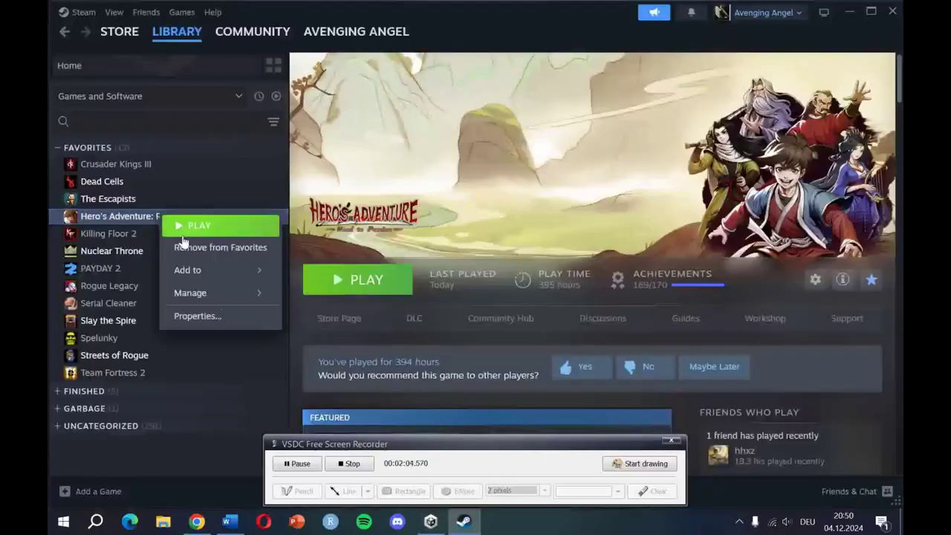
{"action": "left_click", "coordinate": [221, 317]}
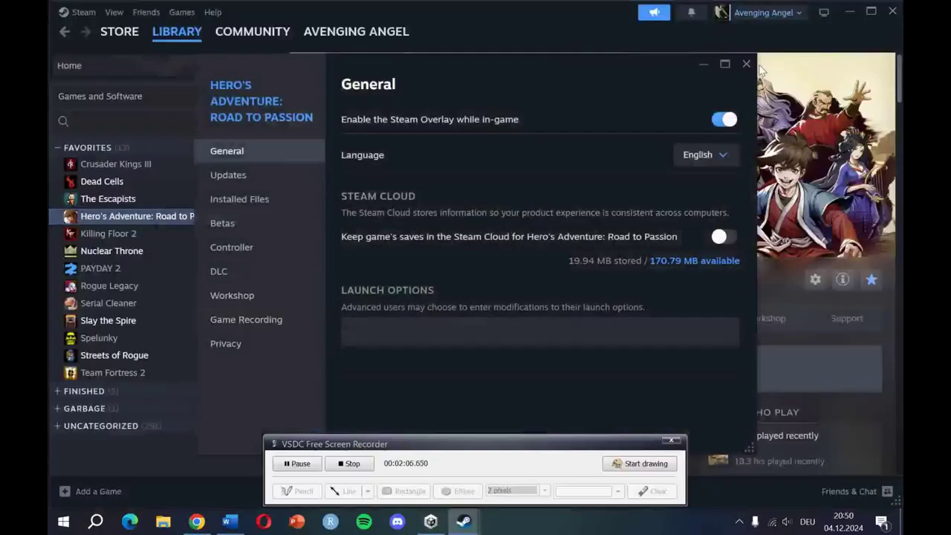
{"action": "left_click", "coordinate": [756, 65]}
{"action": "mouse_move", "coordinate": [464, 521]}
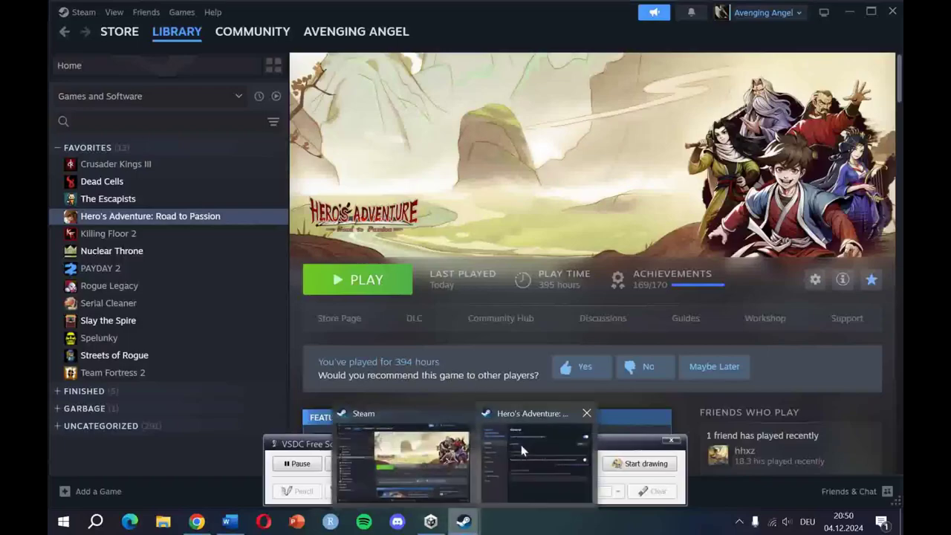
{"action": "left_click", "coordinate": [557, 456]}
{"action": "left_click", "coordinate": [745, 65]}
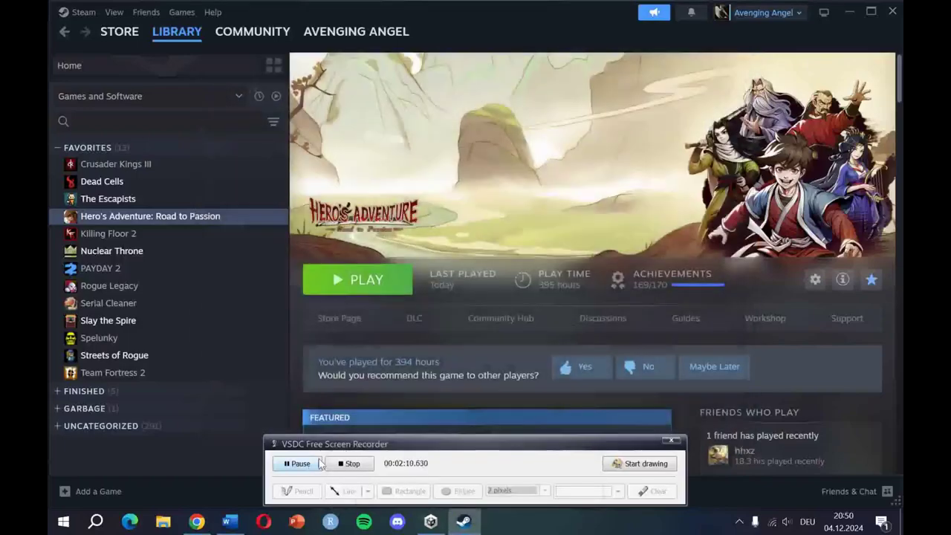
{"action": "key", "text": "alt+Tab"}
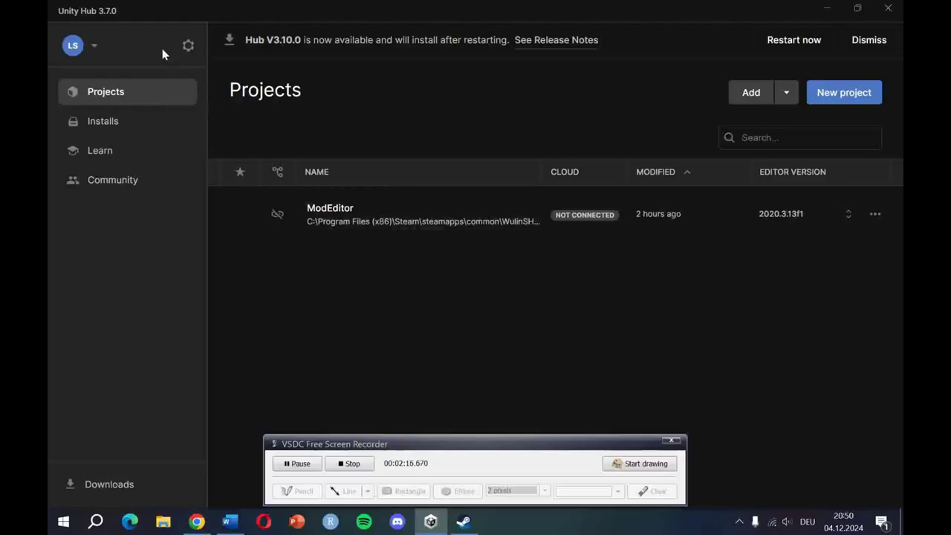
Confirm the active Personal license under Unity Hub Preferences > Licenses, then close Preferences
{"action": "left_click", "coordinate": [186, 45]}
{"action": "left_click", "coordinate": [197, 178]}
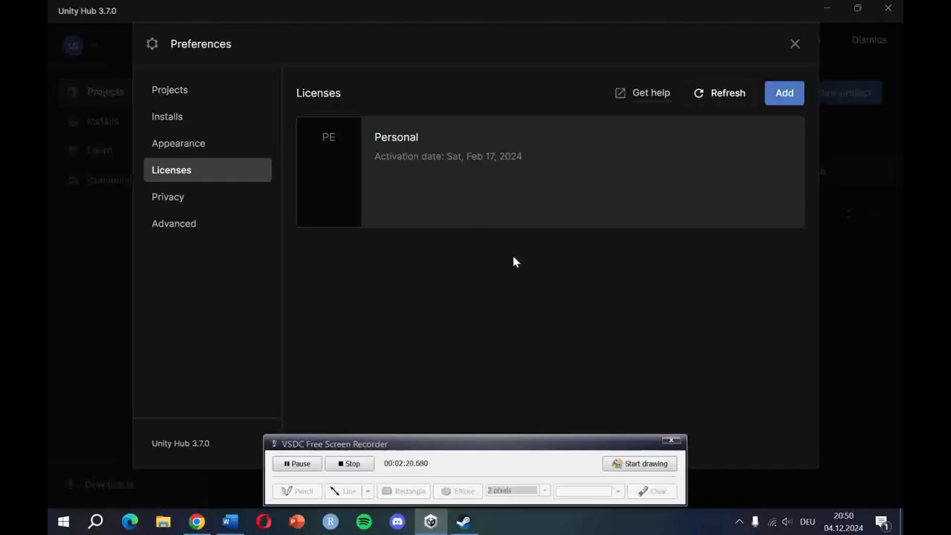
{"action": "left_click", "coordinate": [796, 45]}
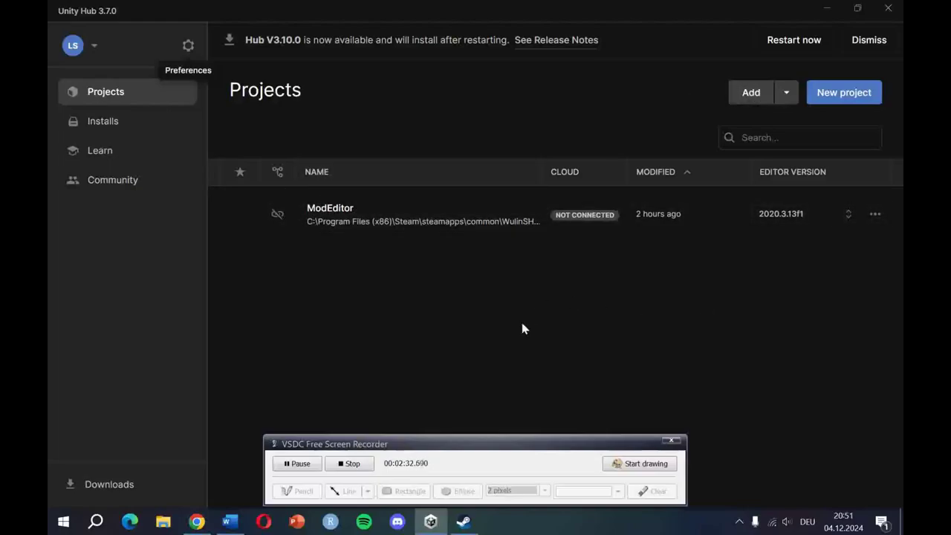
Browse Hero's Adventure's local installation files from Steam's Manage menu
{"action": "left_click", "coordinate": [475, 522]}
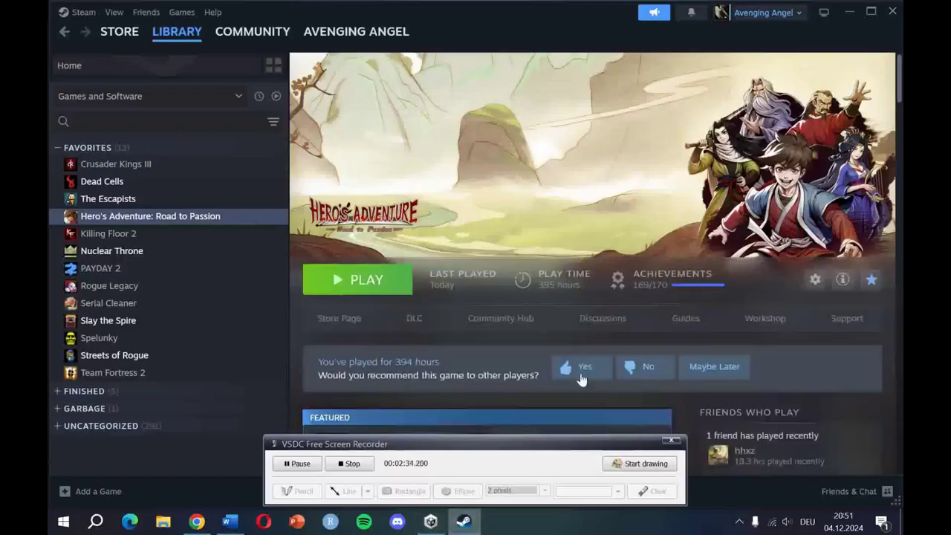
{"action": "right_click", "coordinate": [157, 220]}
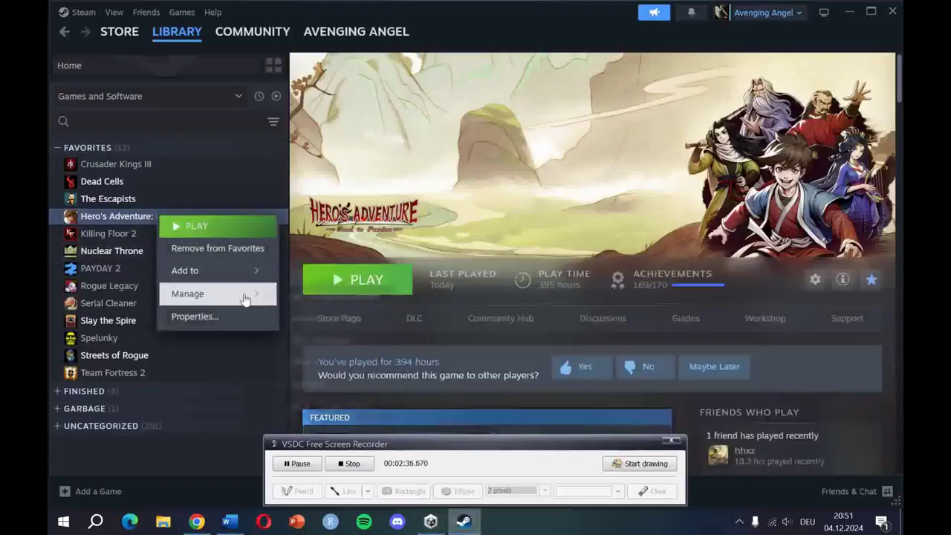
{"action": "mouse_move", "coordinate": [244, 297]}
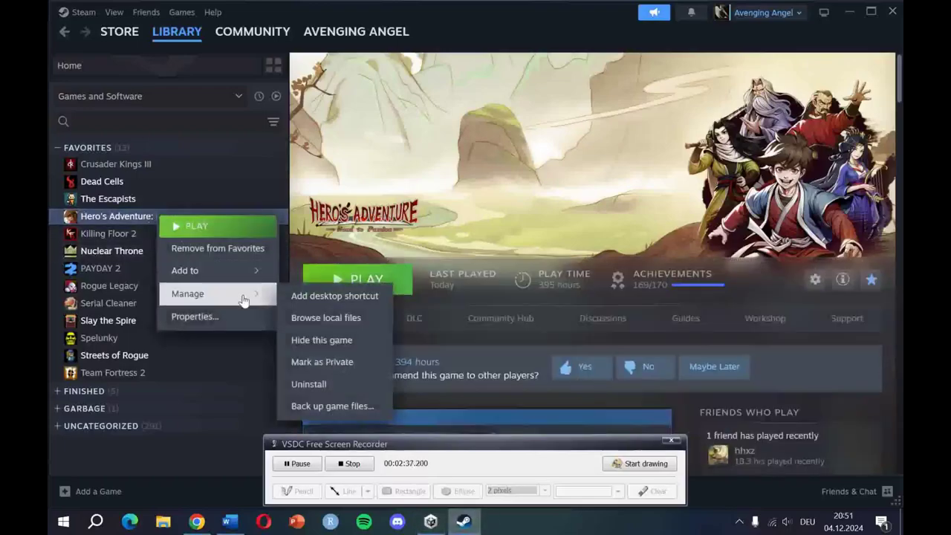
{"action": "left_click", "coordinate": [346, 319]}
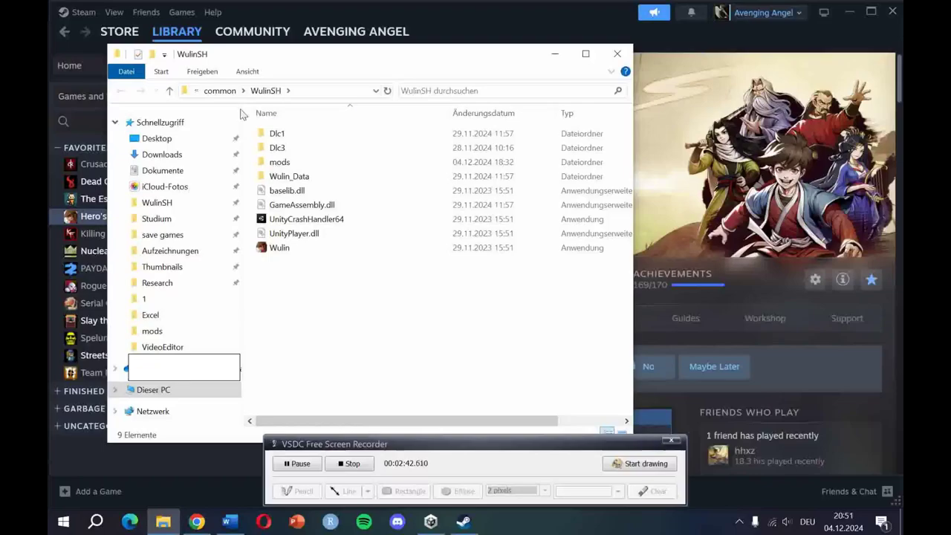
Open Wulin_Data > StreamingAssets > ModEditor and select the ModEditor zip archive
{"action": "double_click", "coordinate": [290, 177]}
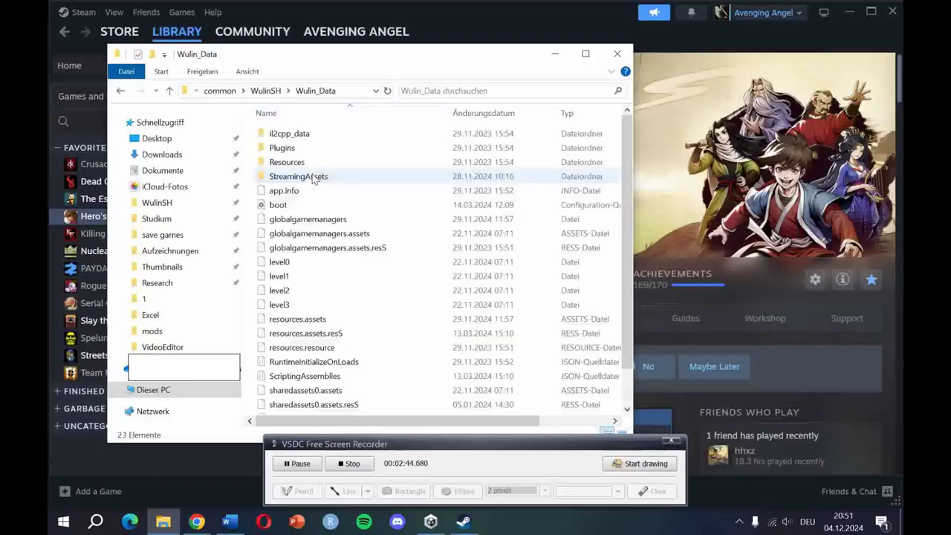
{"action": "double_click", "coordinate": [312, 176]}
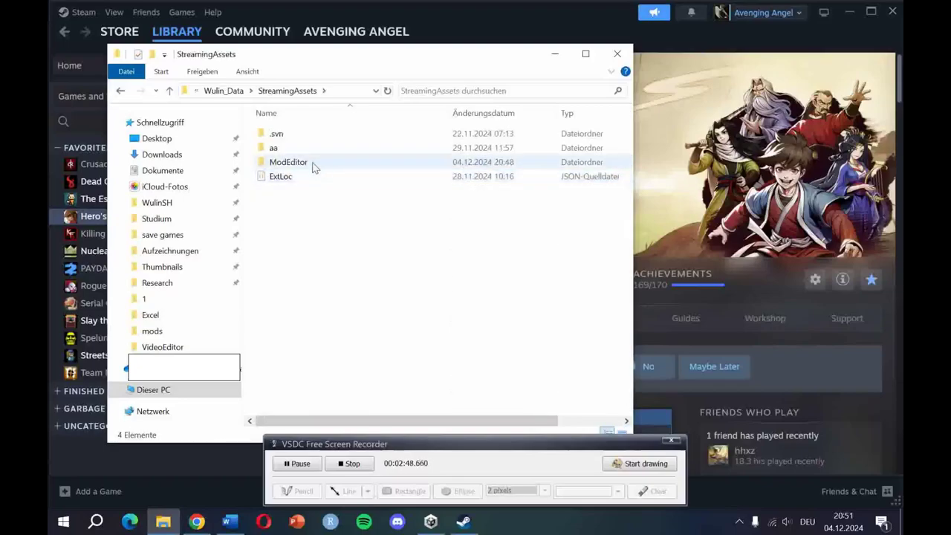
{"action": "double_click", "coordinate": [313, 168]}
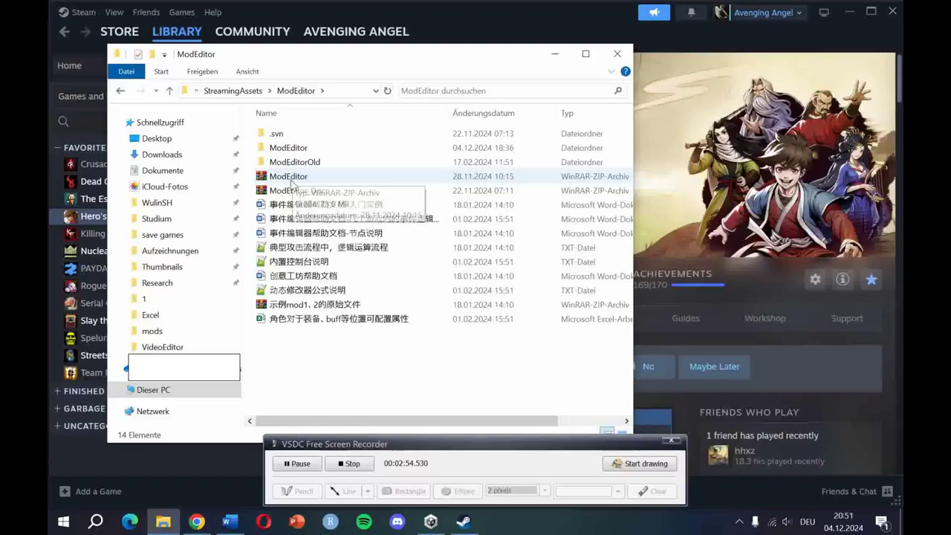
{"action": "left_click", "coordinate": [297, 179]}
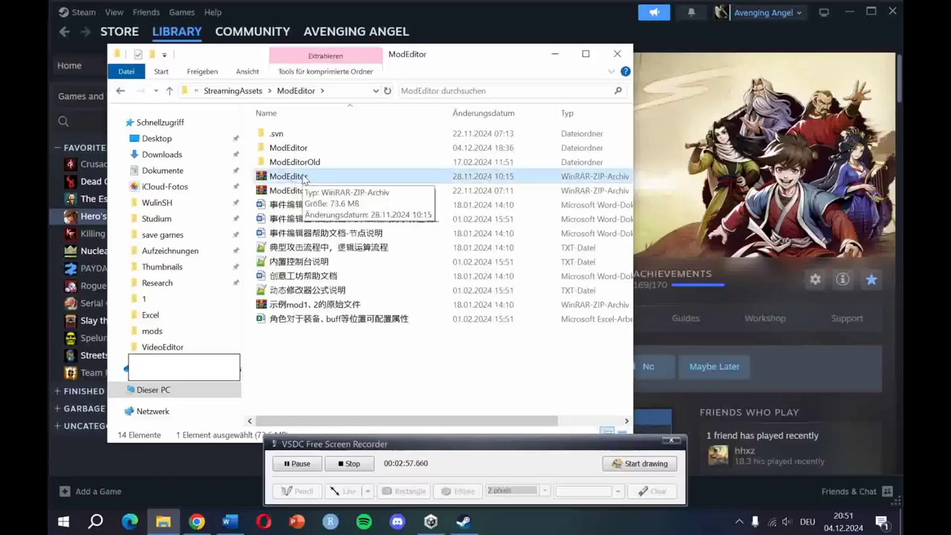
Inspect the six folders of the inner ModEditor project, then return to the outer ModEditor folder
{"action": "double_click", "coordinate": [288, 148]}
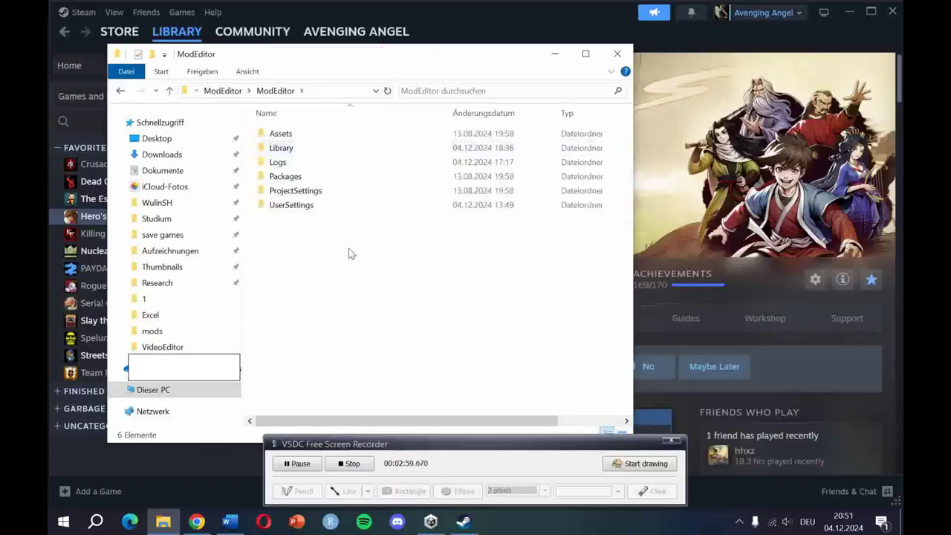
{"action": "left_click", "coordinate": [170, 91]}
{"action": "double_click", "coordinate": [314, 148]}
{"action": "left_click_drag", "start_coordinate": [344, 266], "coordinate": [286, 115]}
{"action": "left_click", "coordinate": [170, 91]}
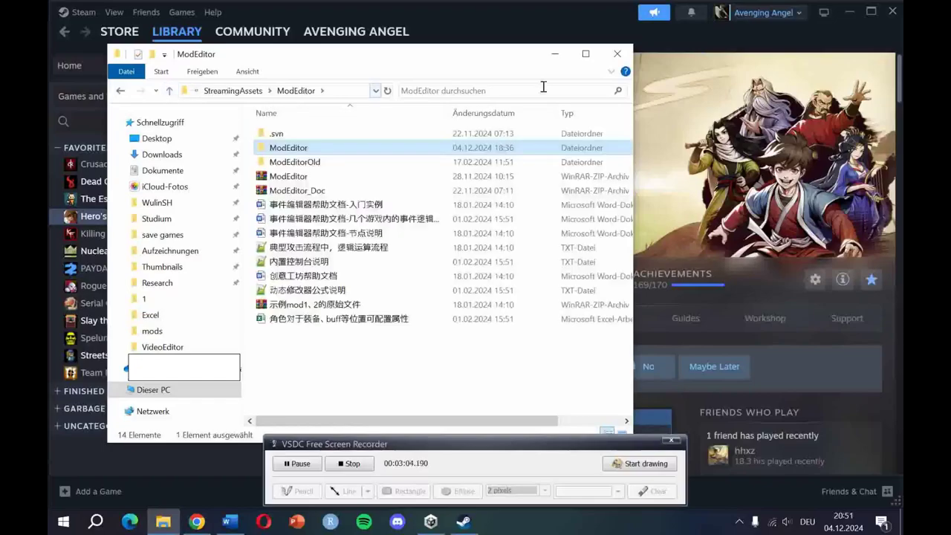
Browse Unity Hub's Add dialog to WulinSH\Wulin_Data\StreamingAssets\ModEditor\ModEditor, dismiss it, and launch ModEditor
{"action": "left_click", "coordinate": [617, 54]}
{"action": "left_click", "coordinate": [432, 522]}
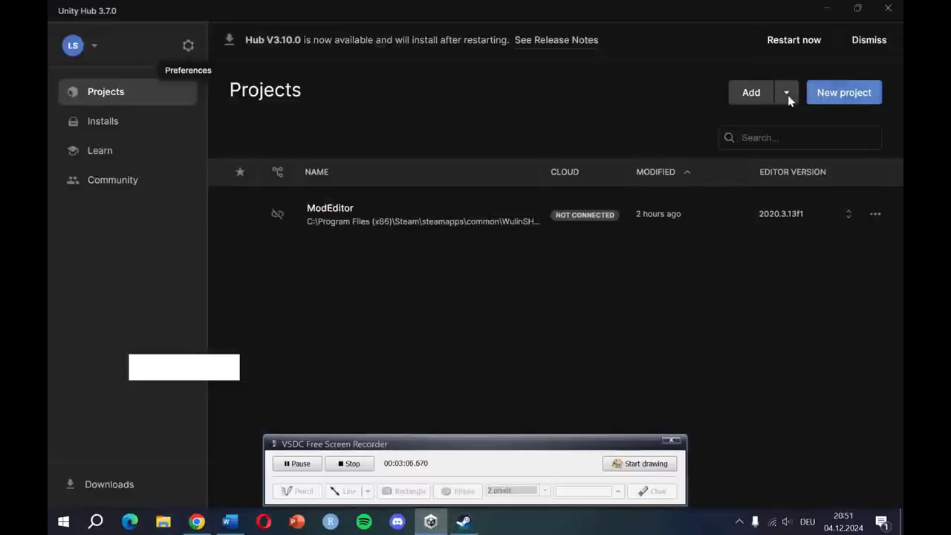
{"action": "left_click", "coordinate": [747, 92]}
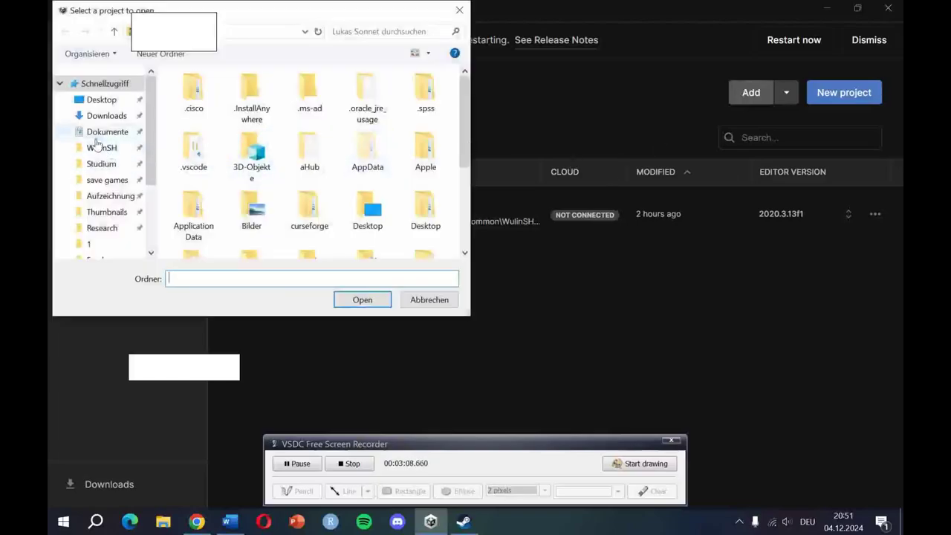
{"action": "left_click", "coordinate": [102, 148]}
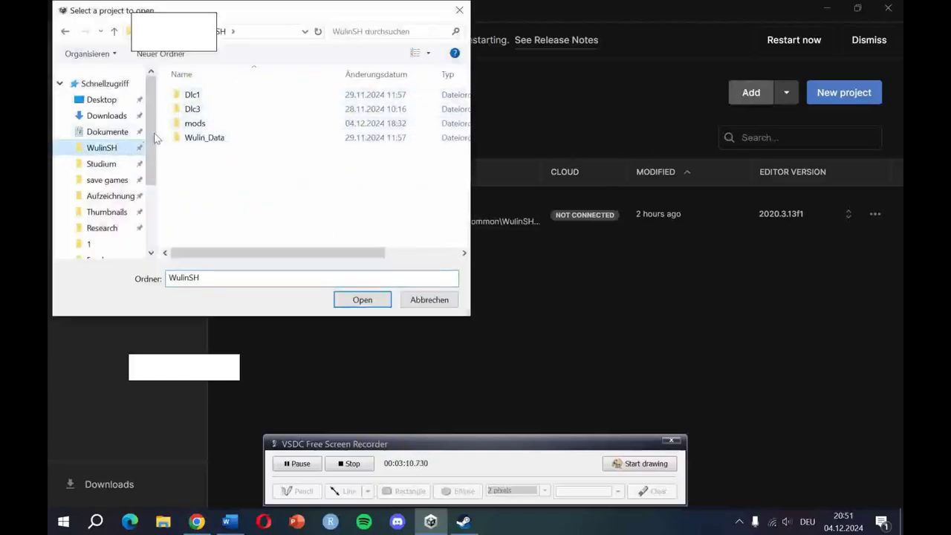
{"action": "double_click", "coordinate": [222, 140]}
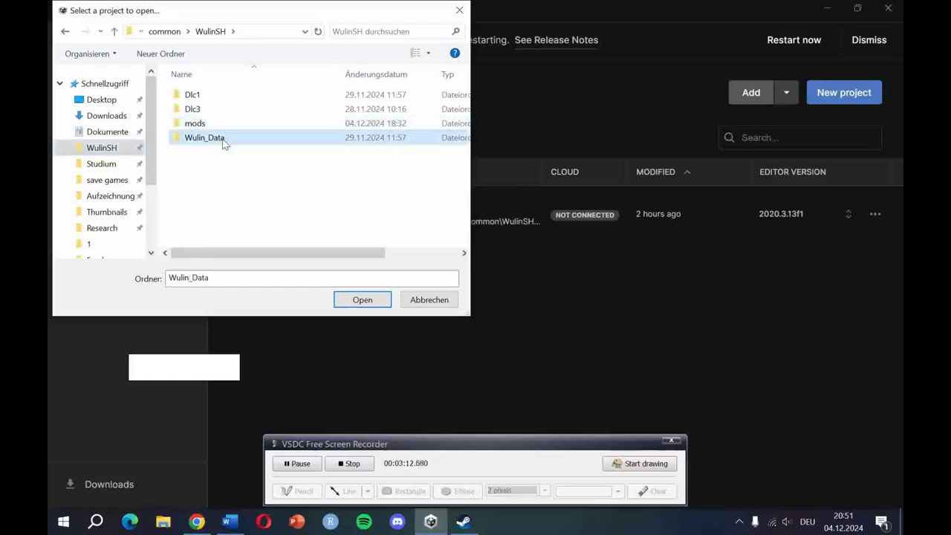
{"action": "double_click", "coordinate": [228, 135]}
{"action": "double_click", "coordinate": [228, 130]}
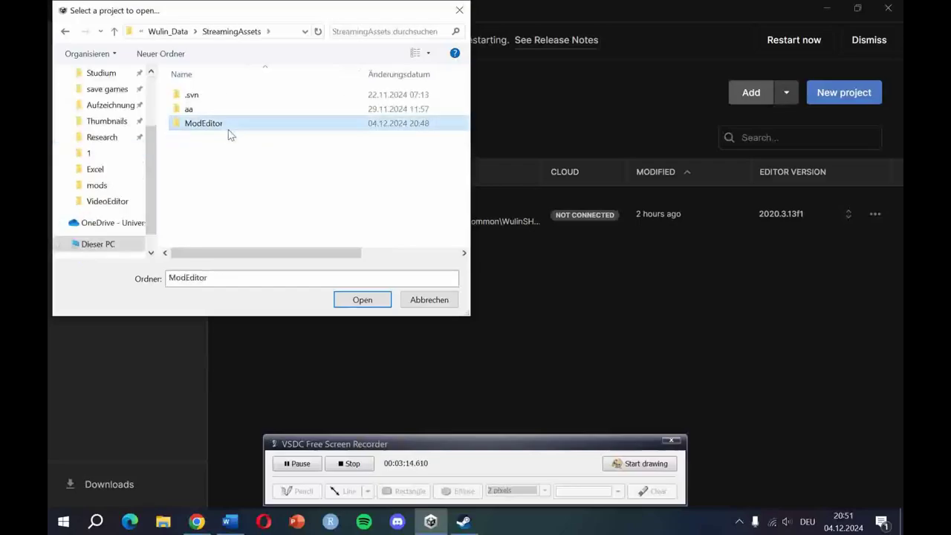
{"action": "left_click", "coordinate": [234, 109]}
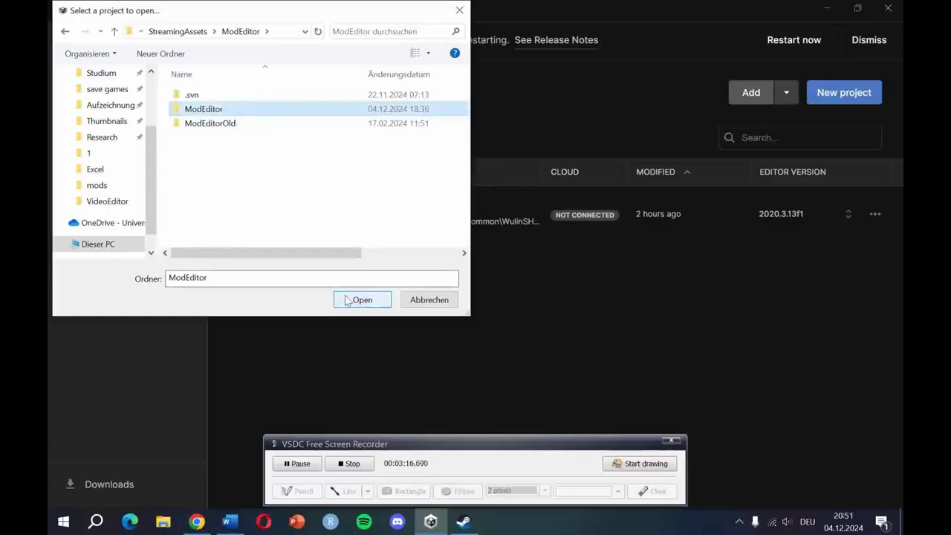
{"action": "left_click", "coordinate": [346, 300]}
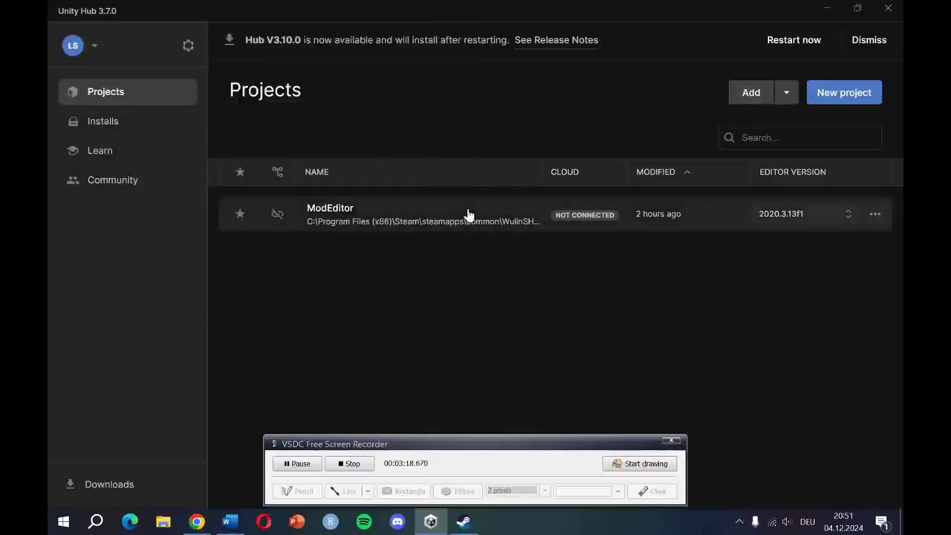
{"action": "left_click", "coordinate": [468, 215]}
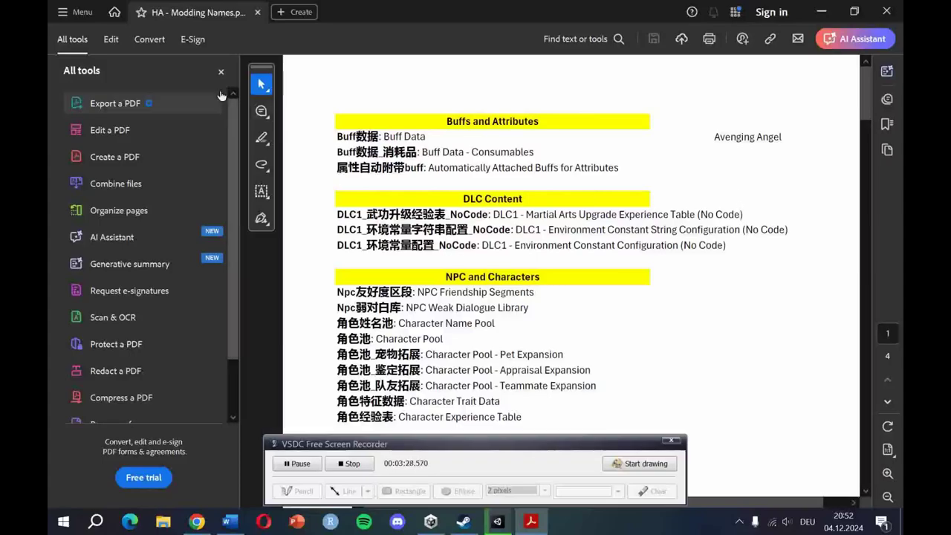
Close Acrobat's All tools panel beside the modding names PDF and bring up File Explorer
{"action": "left_click", "coordinate": [220, 72]}
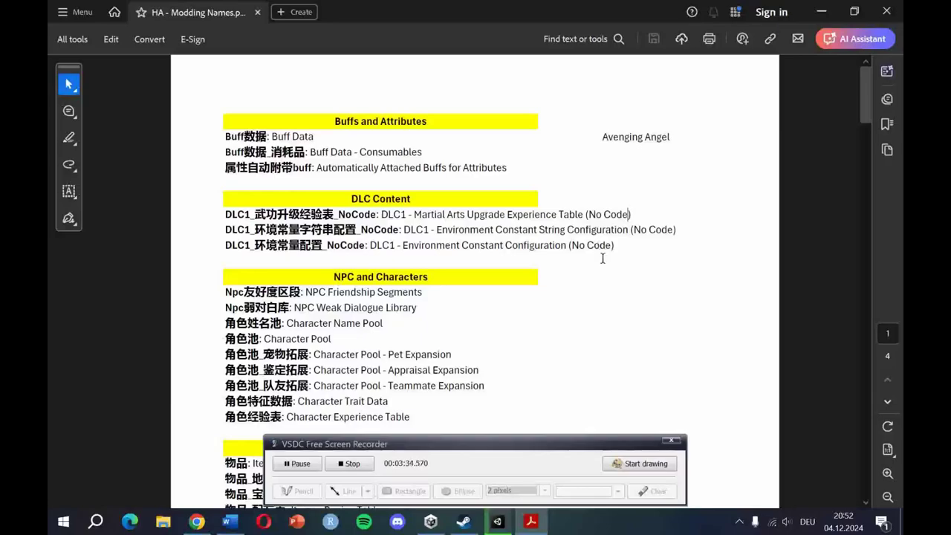
{"action": "left_click", "coordinate": [162, 522]}
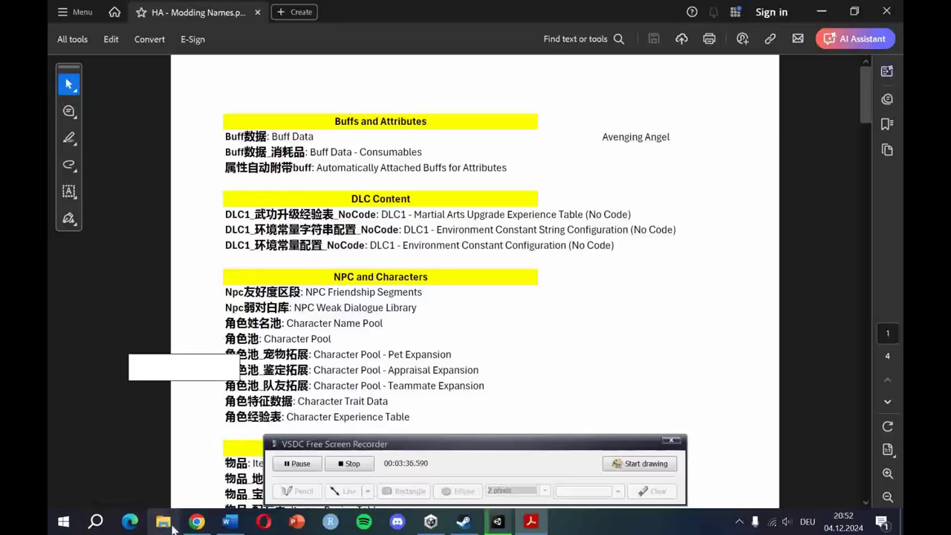
Navigate from WulinSH through Wulin_Data, StreamingAssets, ModEditor, Assets, GameRes and xls into folder 1
{"action": "left_click", "coordinate": [202, 203]}
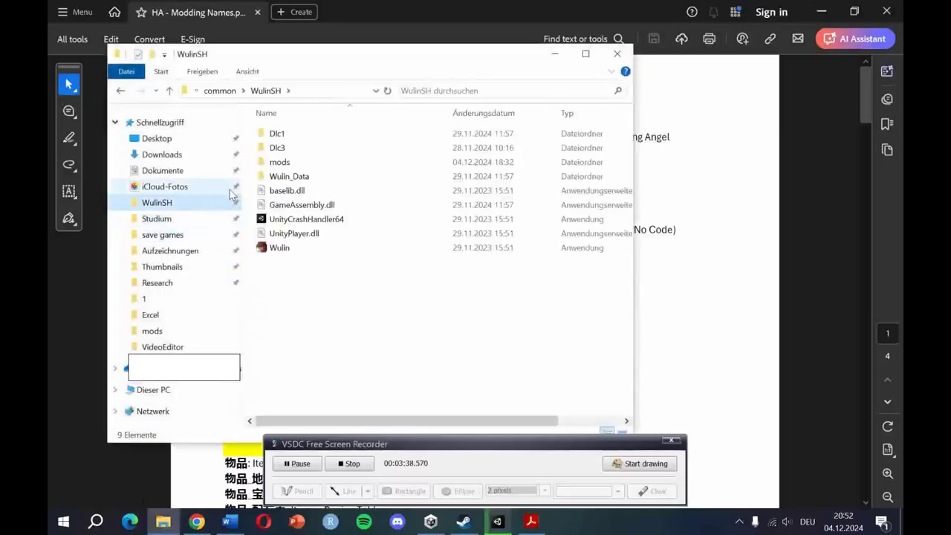
{"action": "double_click", "coordinate": [322, 177]}
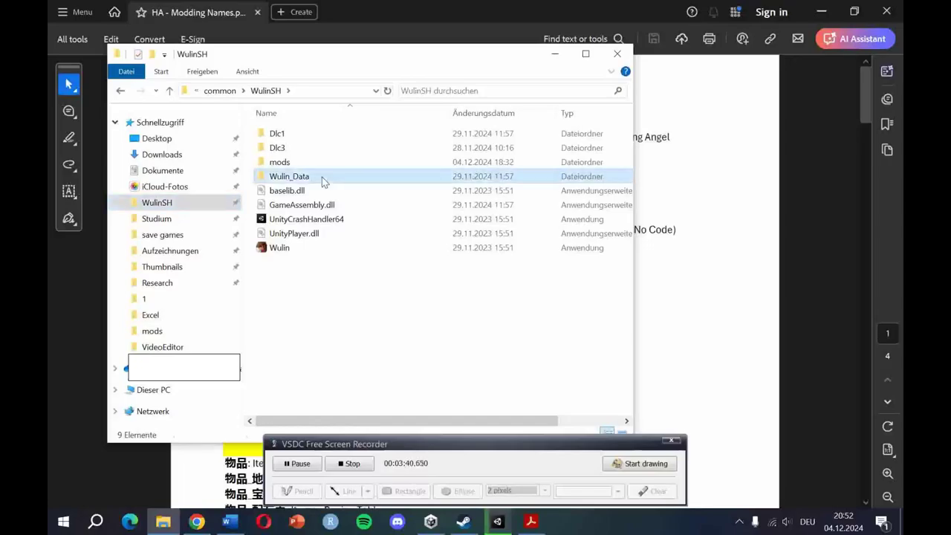
{"action": "double_click", "coordinate": [325, 179]}
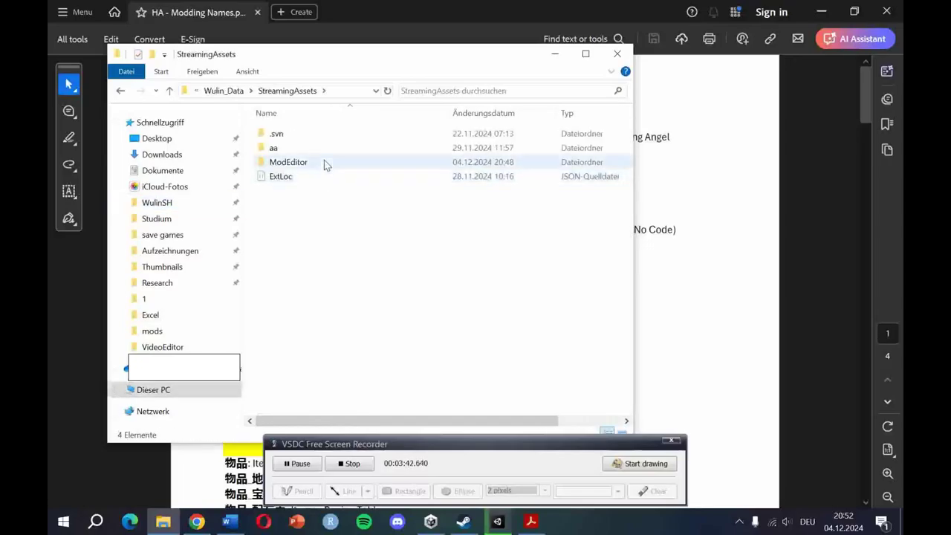
{"action": "double_click", "coordinate": [324, 162]}
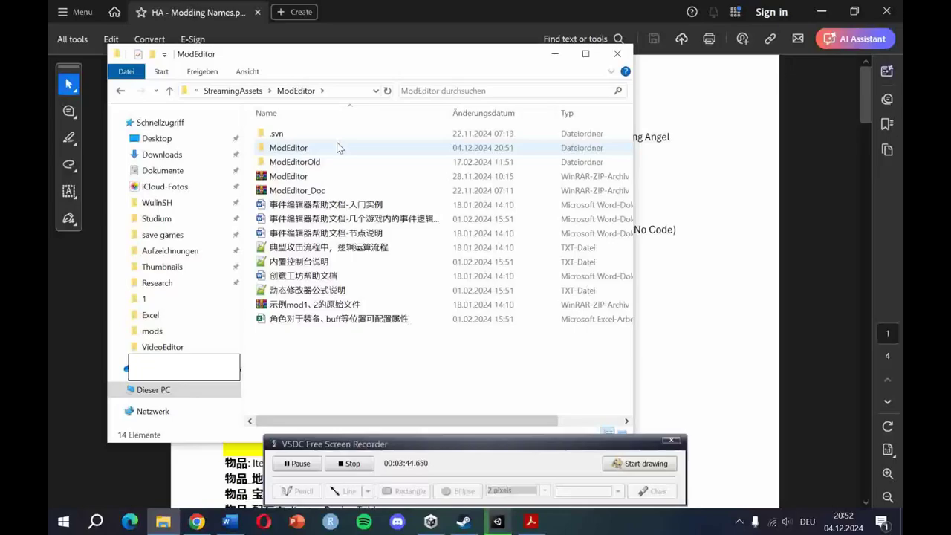
{"action": "double_click", "coordinate": [337, 147]}
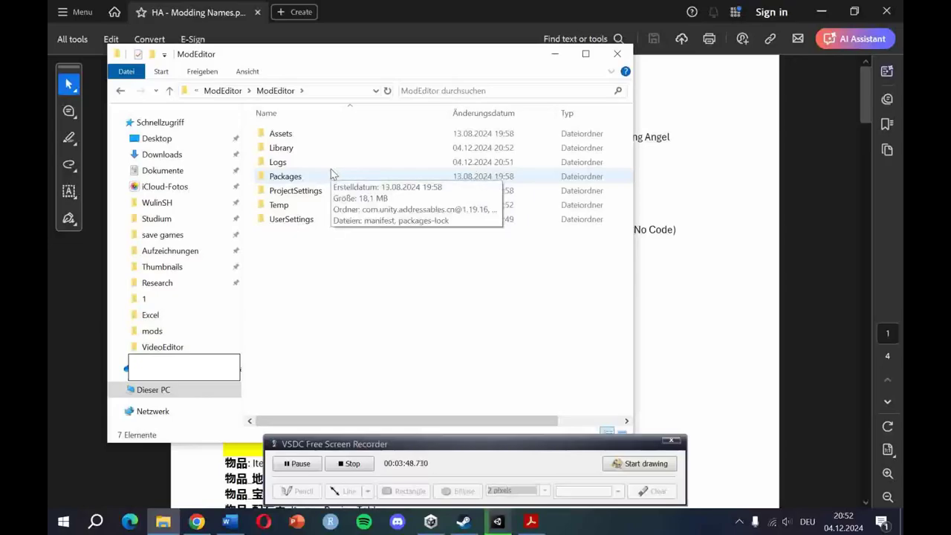
{"action": "double_click", "coordinate": [329, 136]}
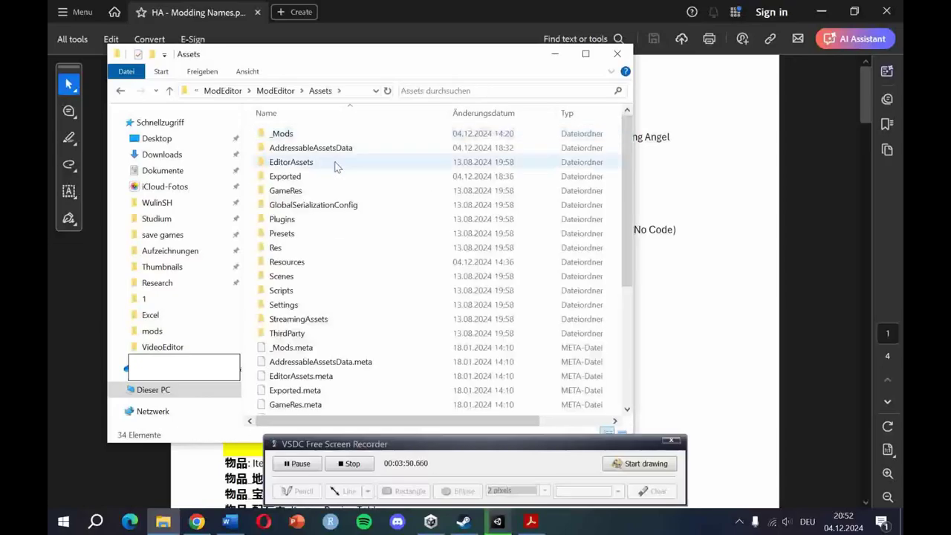
{"action": "double_click", "coordinate": [322, 190]}
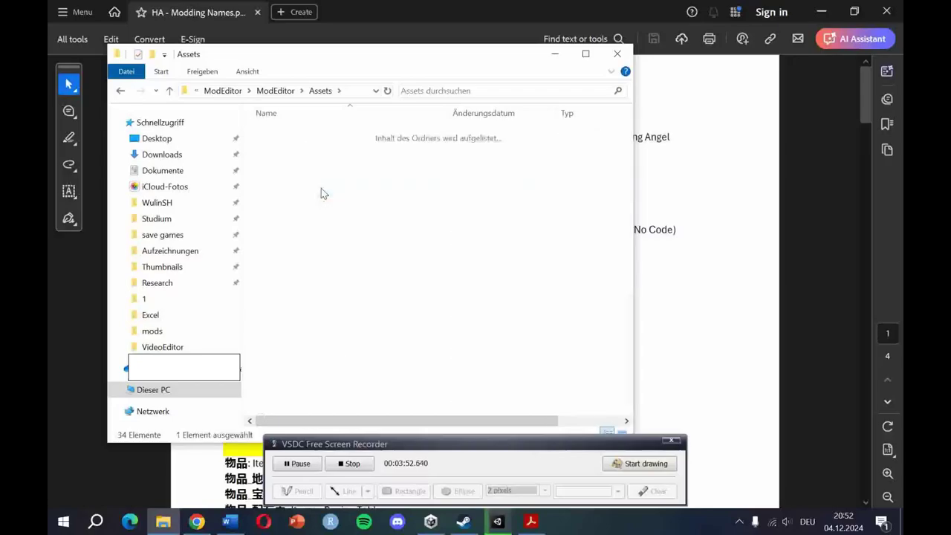
{"action": "double_click", "coordinate": [314, 219]}
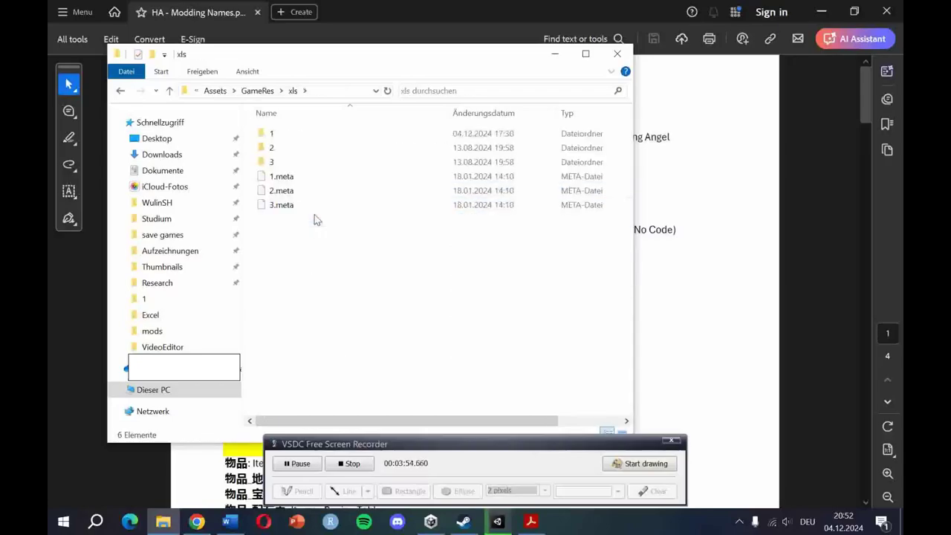
{"action": "double_click", "coordinate": [301, 135]}
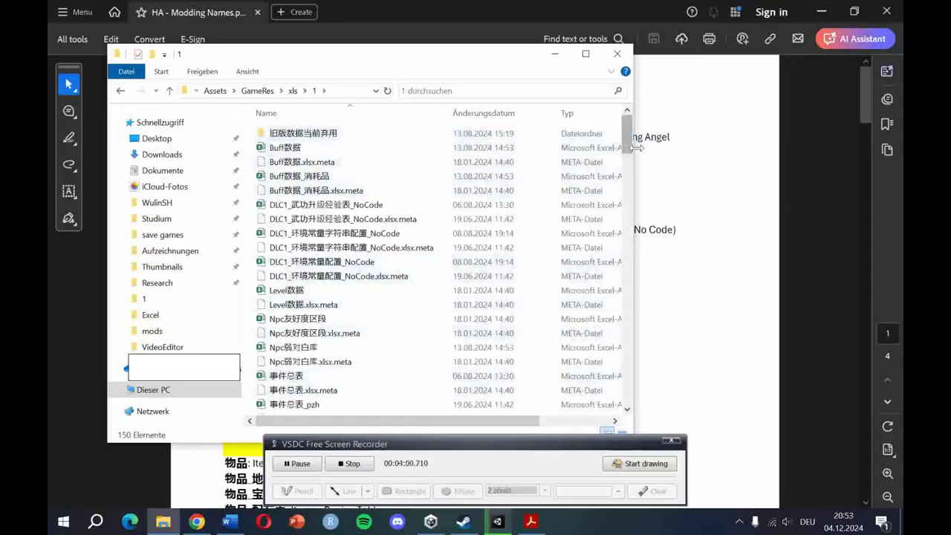
Compare the localisation tables in xls folder 3, then return to folder 1
{"action": "scroll", "coordinate": [617, 301], "scroll_direction": "down", "scroll_amount": 20}
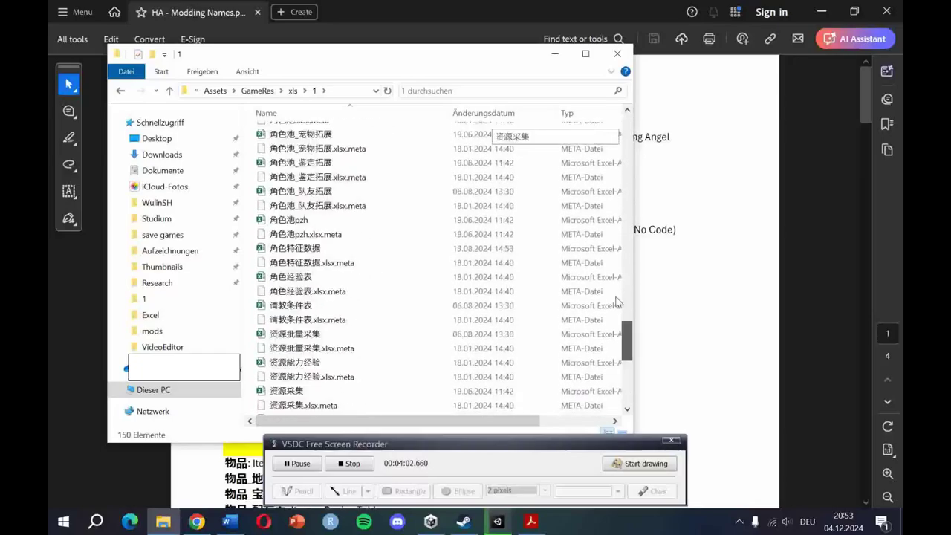
{"action": "scroll", "coordinate": [617, 301], "scroll_direction": "up", "scroll_amount": 20}
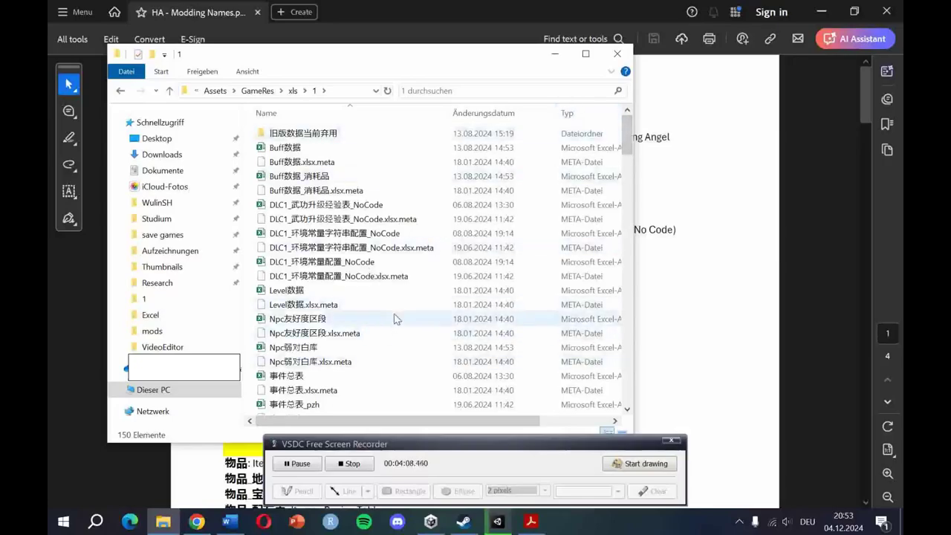
{"action": "left_click", "coordinate": [169, 90]}
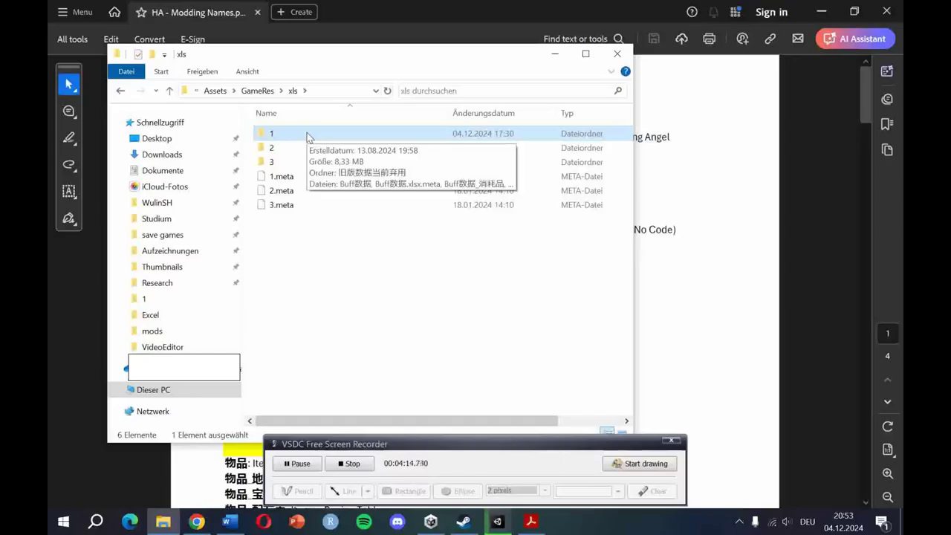
{"action": "double_click", "coordinate": [297, 163]}
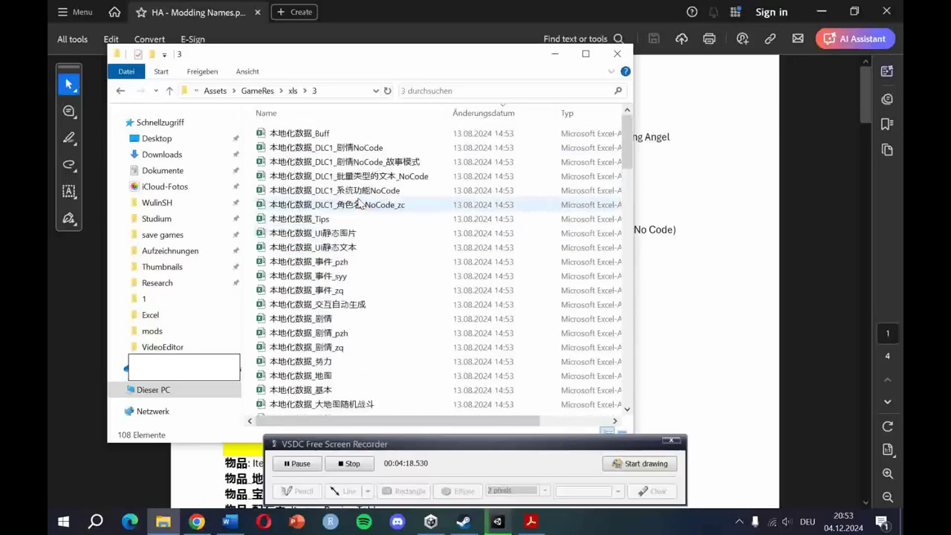
{"action": "left_click", "coordinate": [170, 90]}
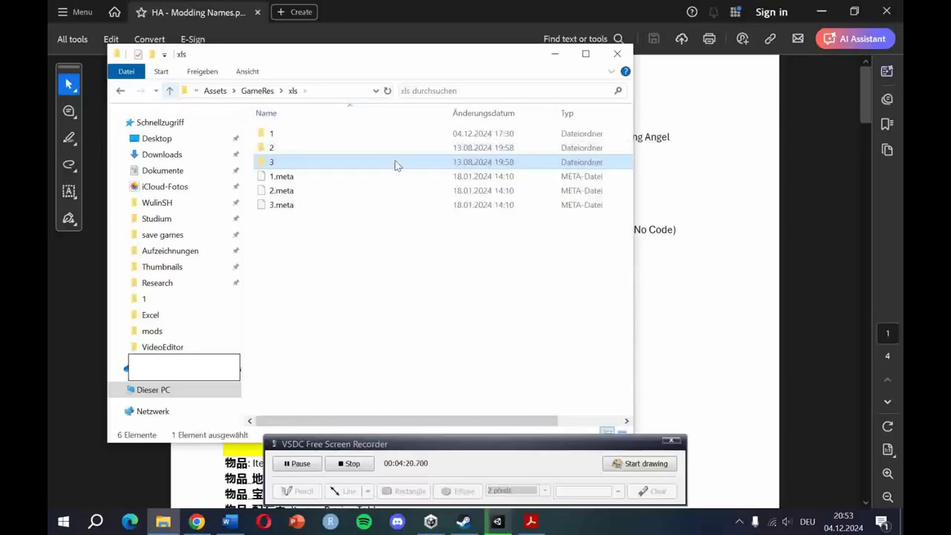
{"action": "double_click", "coordinate": [341, 135]}
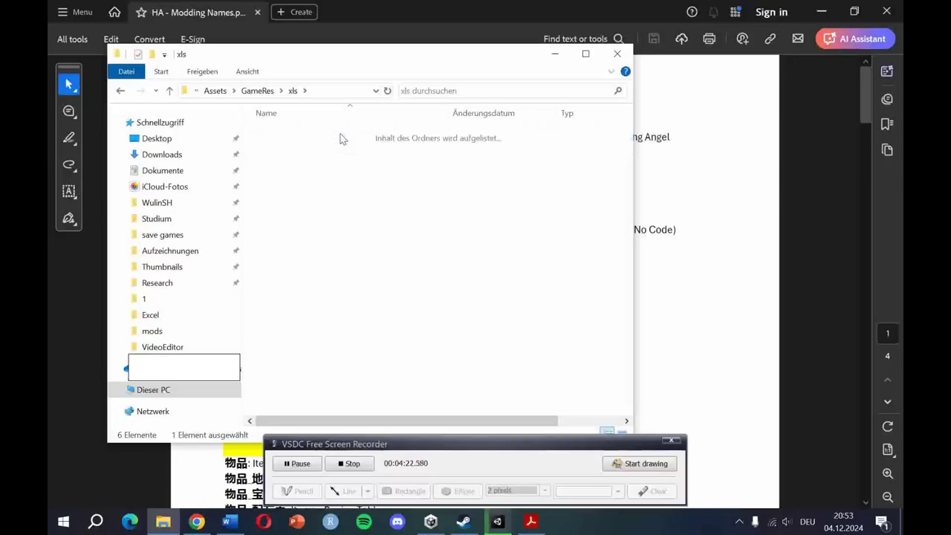
Open the 难度自定义配置 spreadsheet from folder 1 in Excel
{"action": "scroll", "coordinate": [443, 256], "scroll_direction": "down", "scroll_amount": 20}
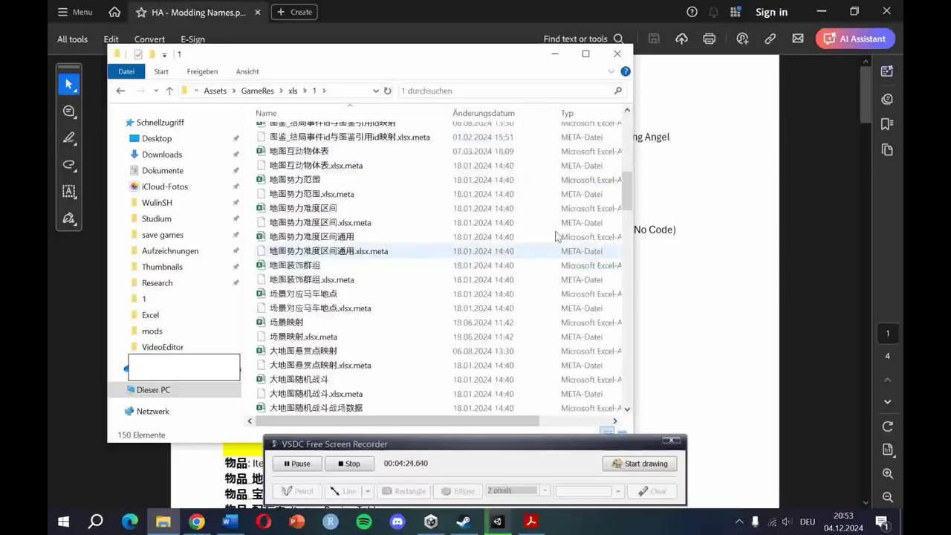
{"action": "left_click_drag", "start_coordinate": [626, 295], "coordinate": [635, 395]}
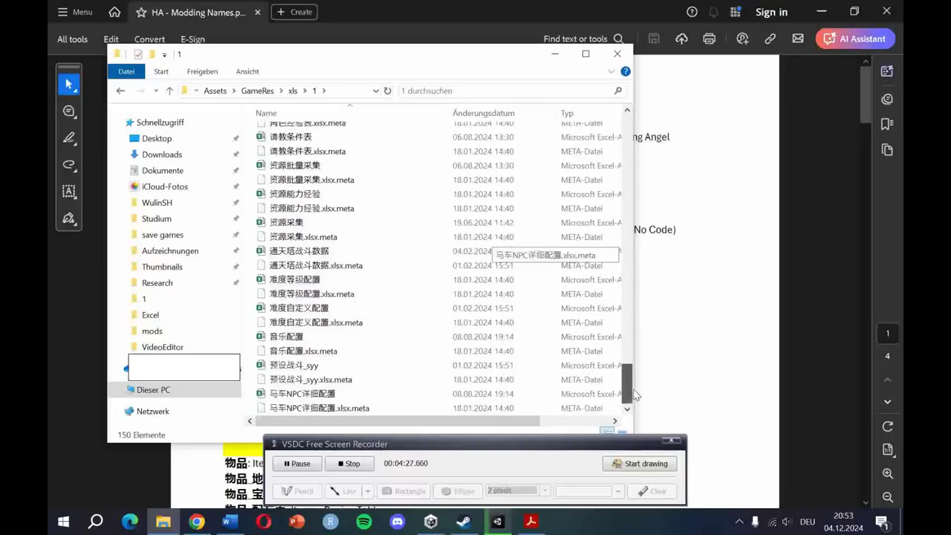
{"action": "left_click", "coordinate": [365, 308]}
{"action": "left_click", "coordinate": [651, 320]}
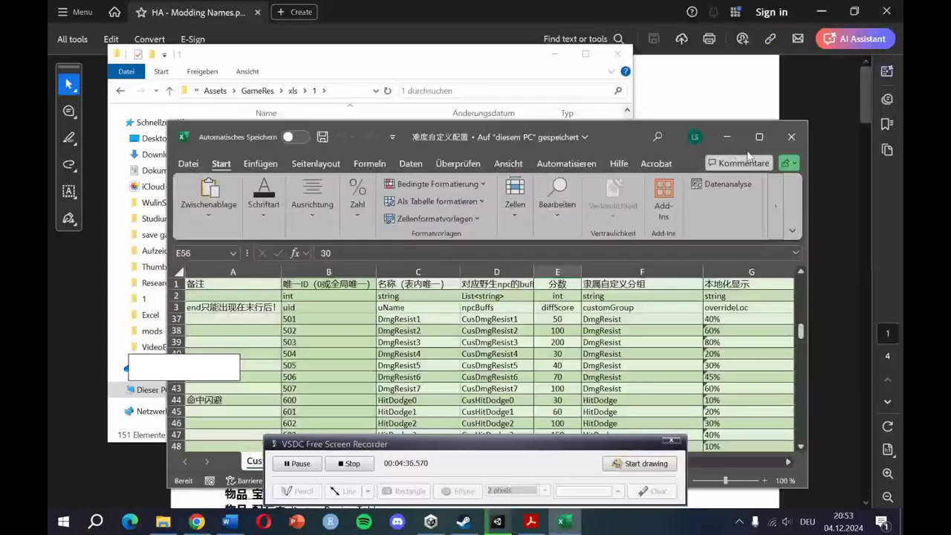
Maximize Excel, inspect the AtkDef1–AtkDef7 names and CusDifAtkDef3 buff, then minimize the workbook
{"action": "left_click", "coordinate": [758, 137]}
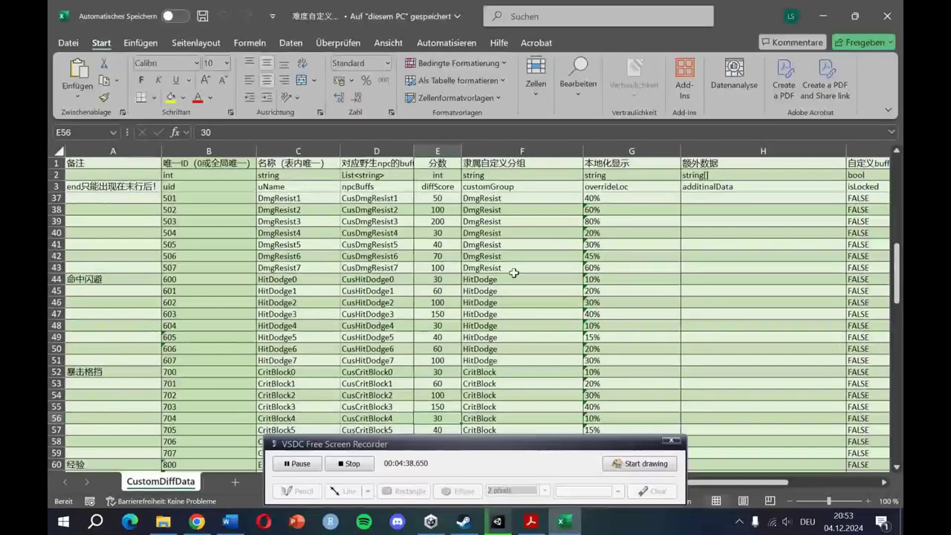
{"action": "scroll", "coordinate": [513, 273], "scroll_direction": "up", "scroll_amount": 9}
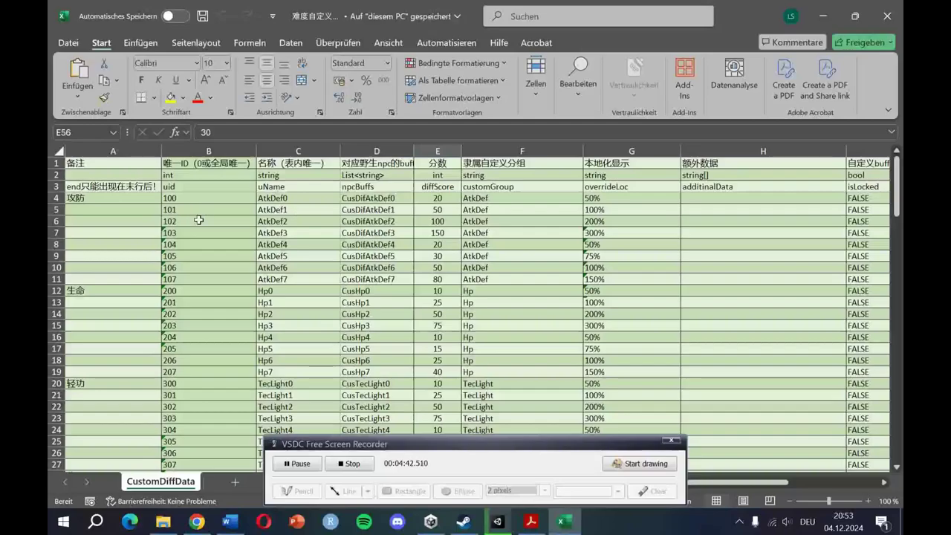
{"action": "left_click", "coordinate": [308, 232]}
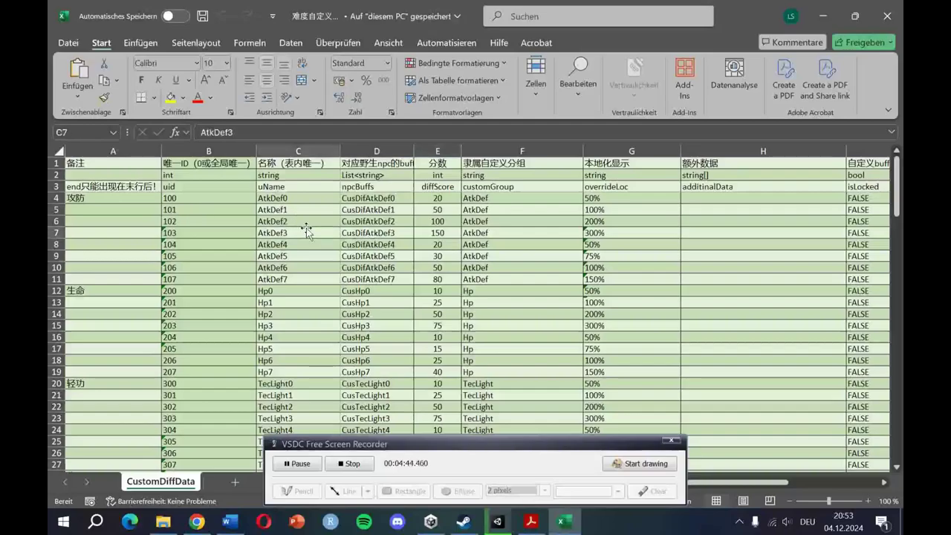
{"action": "left_click", "coordinate": [368, 232]}
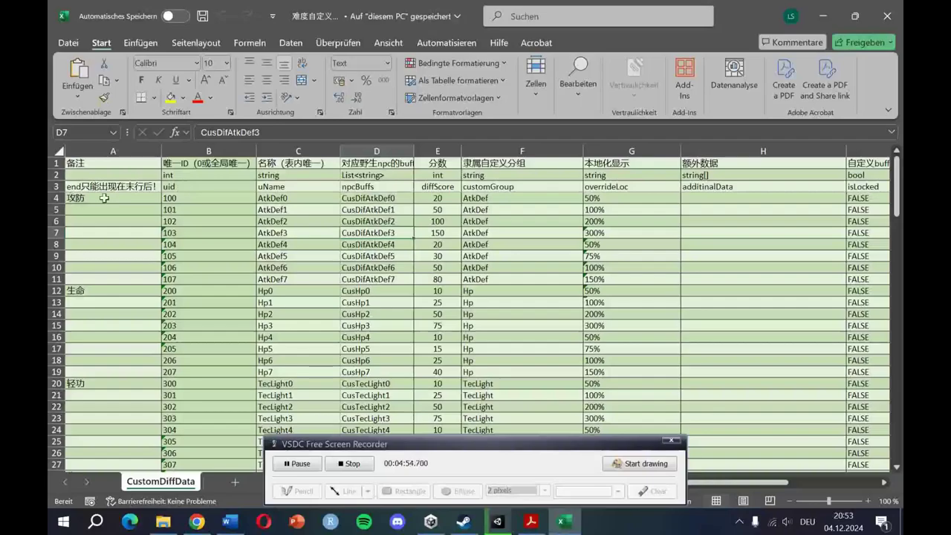
{"action": "left_click_drag", "start_coordinate": [307, 210], "coordinate": [307, 277]}
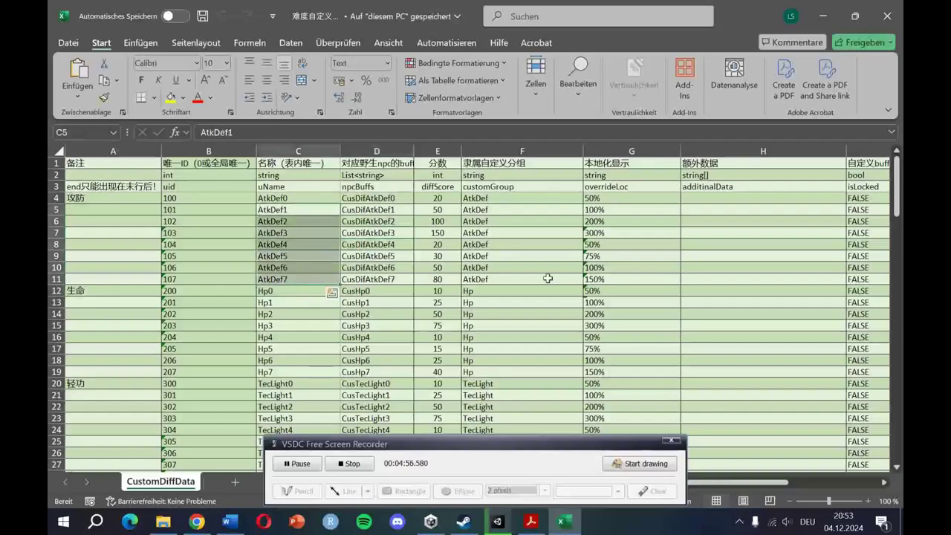
{"action": "left_click", "coordinate": [590, 279]}
{"action": "left_click", "coordinate": [761, 290]}
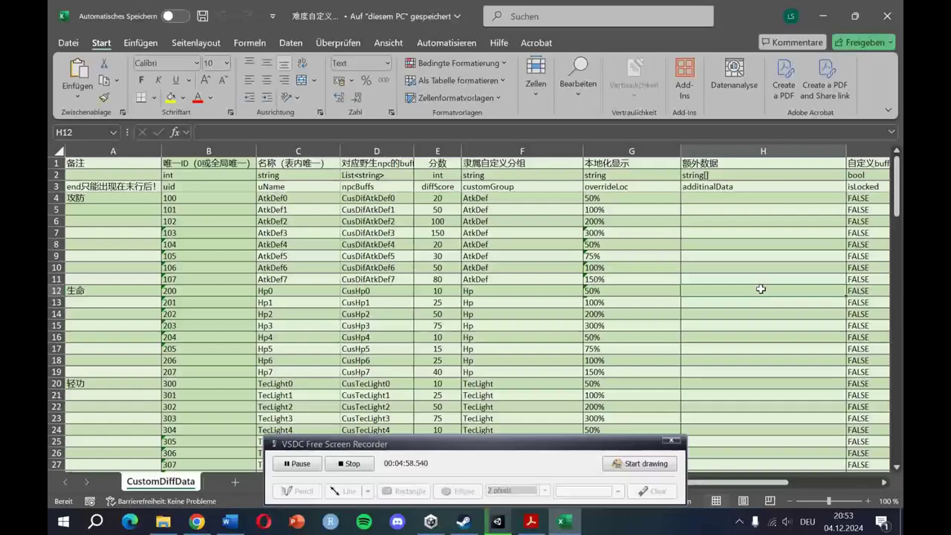
{"action": "left_click", "coordinate": [823, 15]}
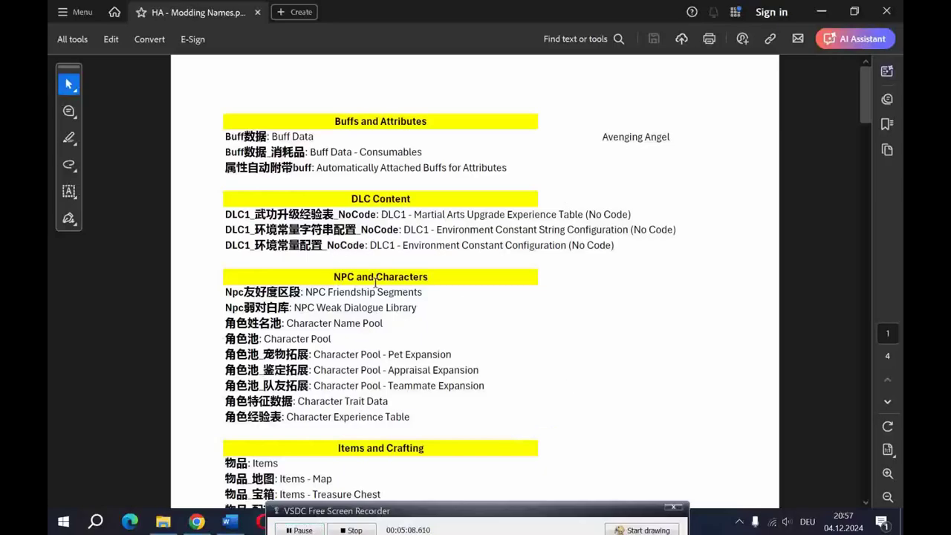
{"action": "scroll", "coordinate": [530, 282], "scroll_direction": "down", "scroll_amount": 5}
{"action": "scroll", "coordinate": [535, 282], "scroll_direction": "down", "scroll_amount": 10}
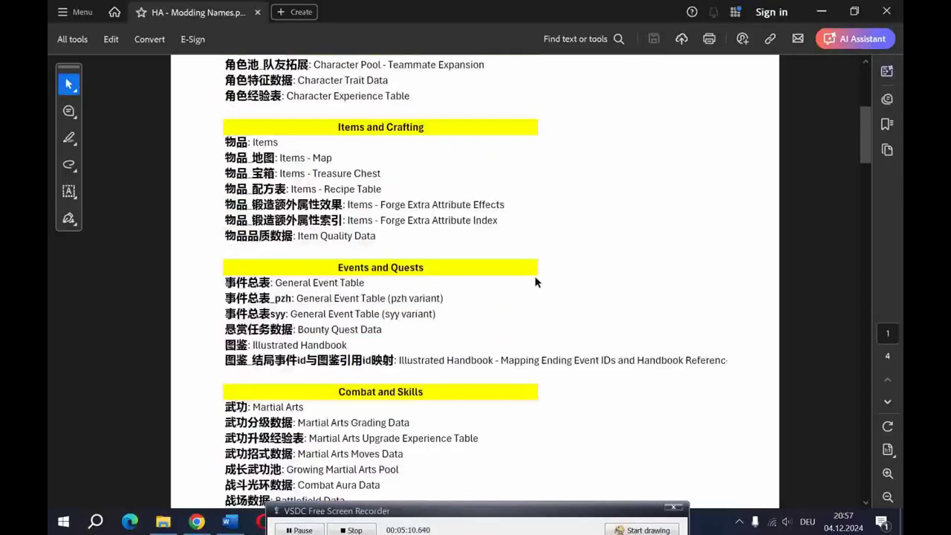
{"action": "scroll", "coordinate": [535, 281], "scroll_direction": "down", "scroll_amount": 10}
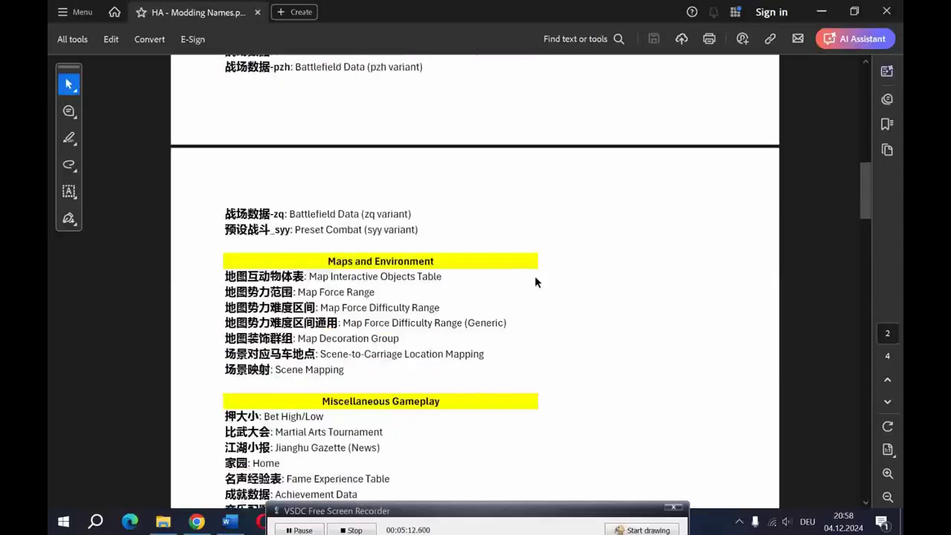
{"action": "scroll", "coordinate": [561, 283], "scroll_direction": "down", "scroll_amount": 3}
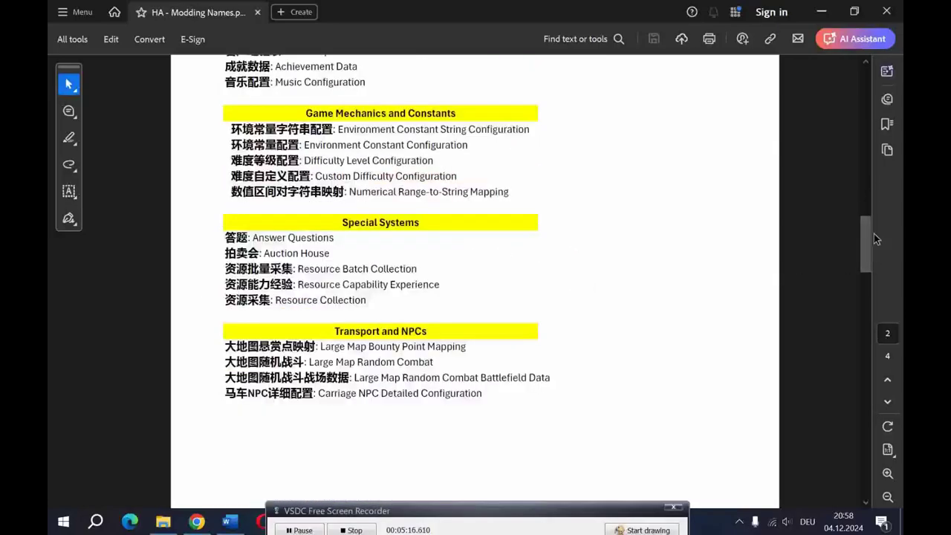
{"action": "left_click_drag", "start_coordinate": [868, 243], "coordinate": [852, 102]}
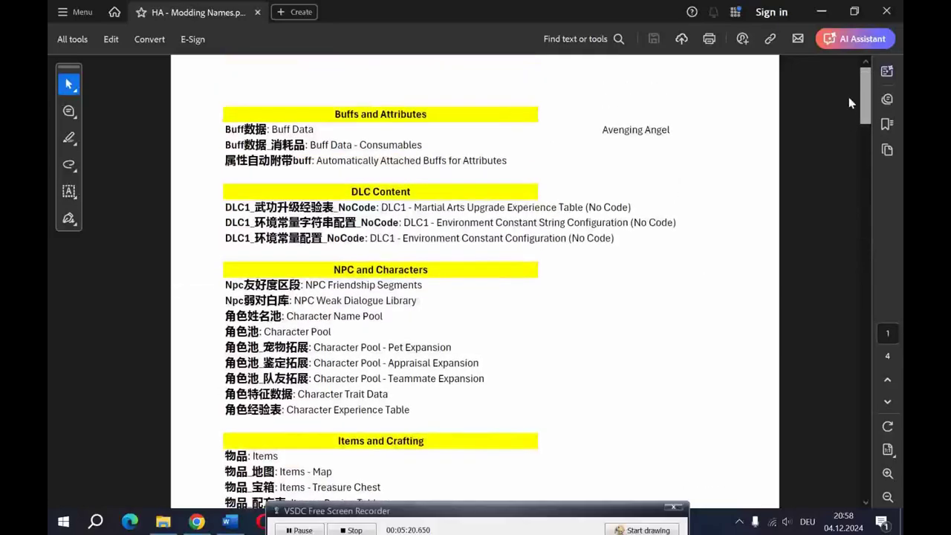
{"action": "left_click_drag", "start_coordinate": [334, 113], "coordinate": [431, 117]}
{"action": "left_click", "coordinate": [397, 229]}
{"action": "scroll", "coordinate": [496, 294], "scroll_direction": "down", "scroll_amount": 4}
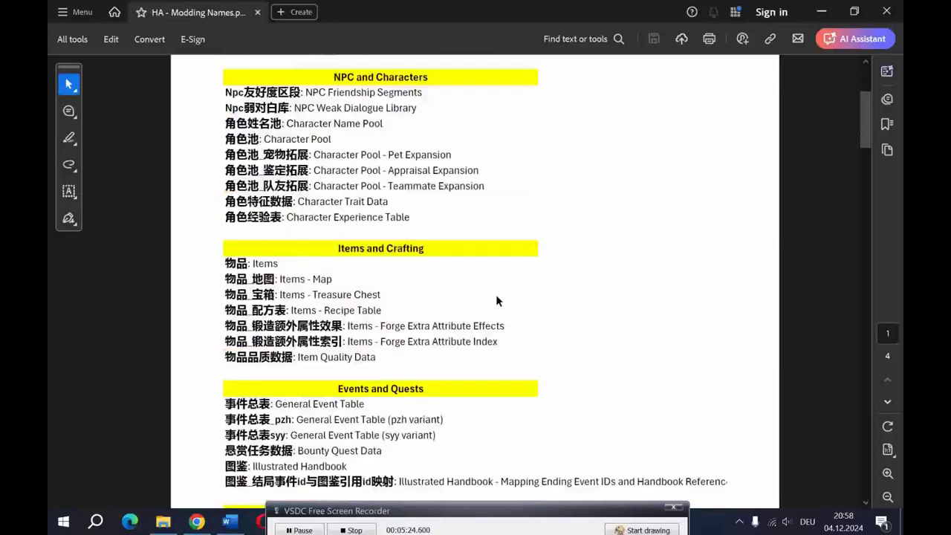
{"action": "scroll", "coordinate": [495, 294], "scroll_direction": "down", "scroll_amount": 3}
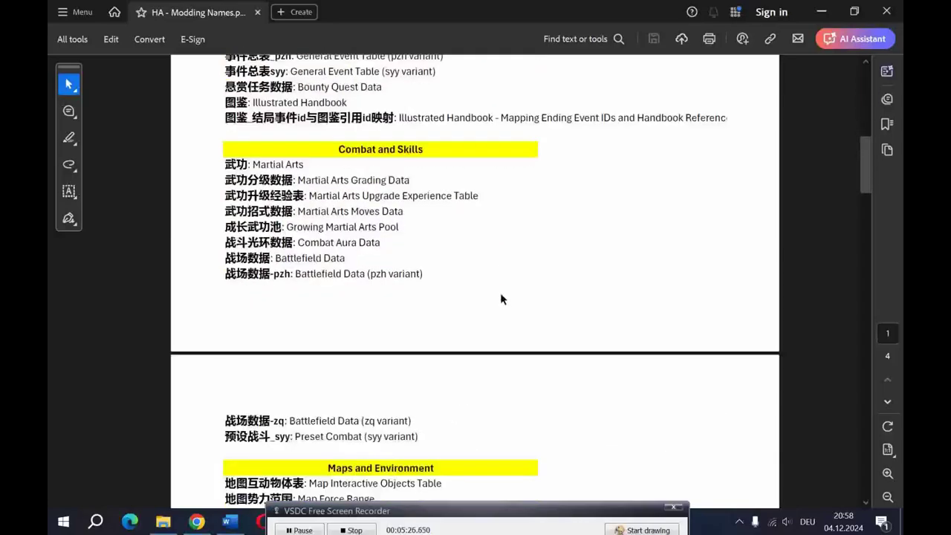
{"action": "left_click_drag", "start_coordinate": [346, 145], "coordinate": [439, 151]}
{"action": "left_click", "coordinate": [242, 165]}
{"action": "left_click_drag", "start_coordinate": [240, 164], "coordinate": [428, 425]}
{"action": "left_click", "coordinate": [400, 422]}
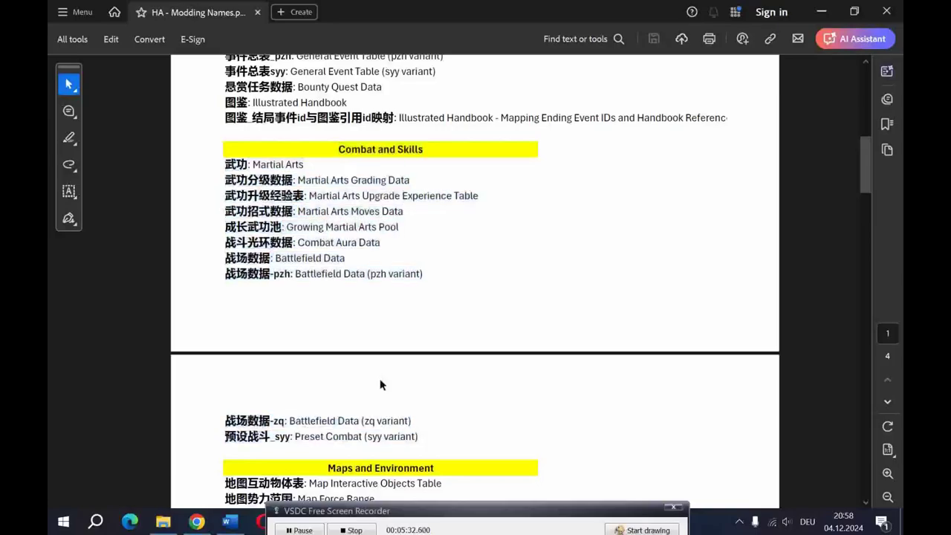
{"action": "scroll", "coordinate": [518, 313], "scroll_direction": "down", "scroll_amount": 6}
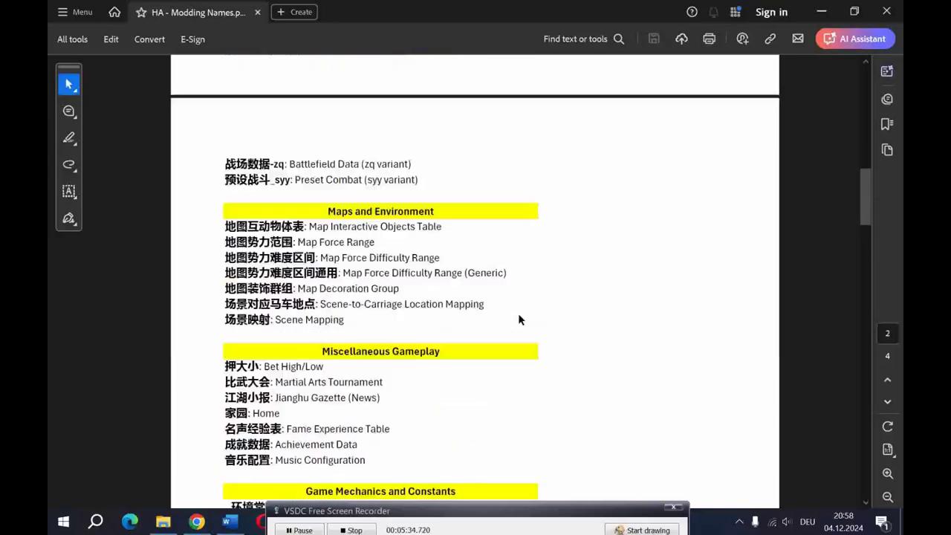
{"action": "scroll", "coordinate": [518, 313], "scroll_direction": "down", "scroll_amount": 3}
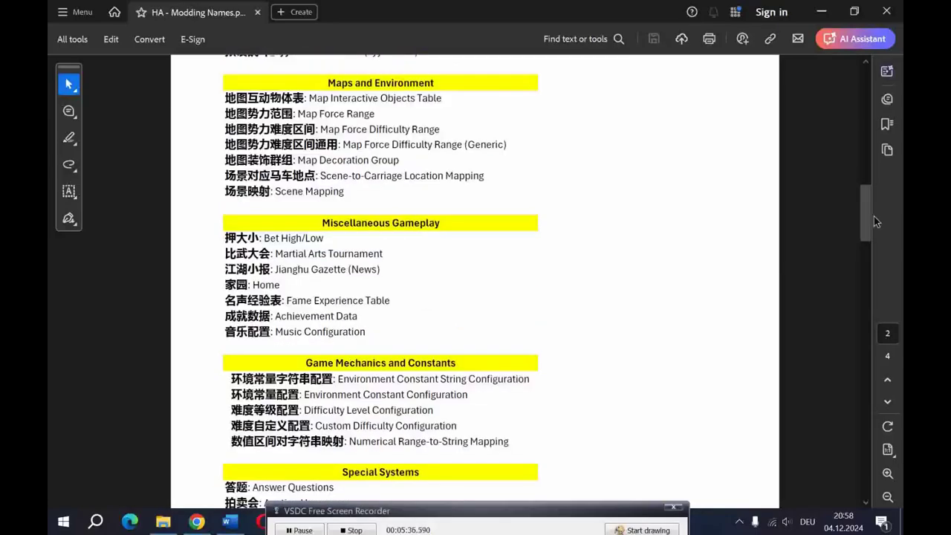
{"action": "left_click_drag", "start_coordinate": [874, 216], "coordinate": [874, 121]}
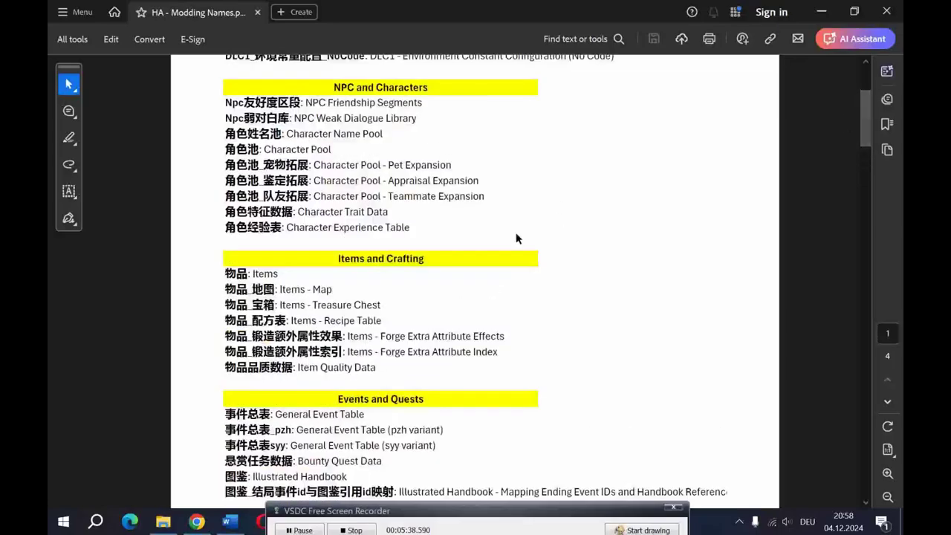
{"action": "scroll", "coordinate": [518, 239], "scroll_direction": "up", "scroll_amount": 3}
{"action": "left_click_drag", "start_coordinate": [224, 209], "coordinate": [429, 336]}
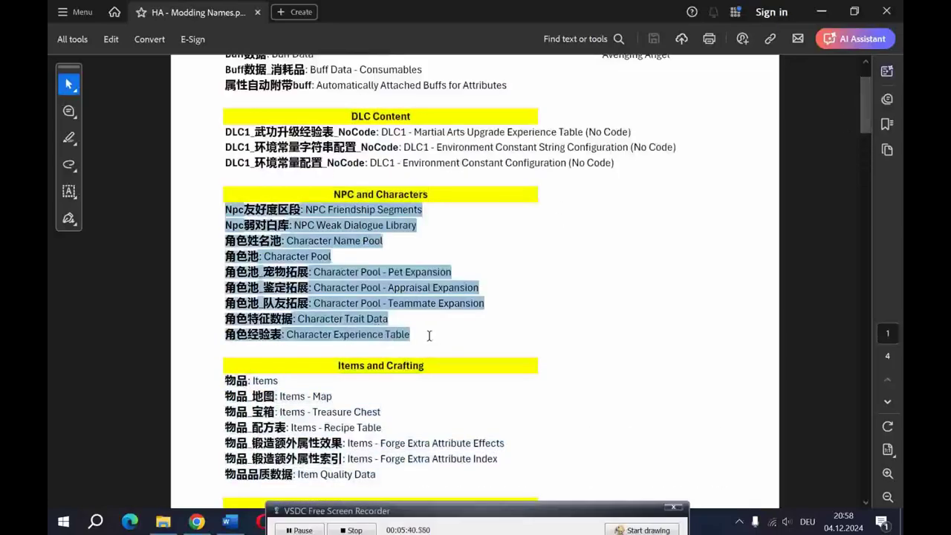
{"action": "scroll", "coordinate": [428, 336], "scroll_direction": "up", "scroll_amount": 2}
{"action": "left_click", "coordinate": [422, 294]}
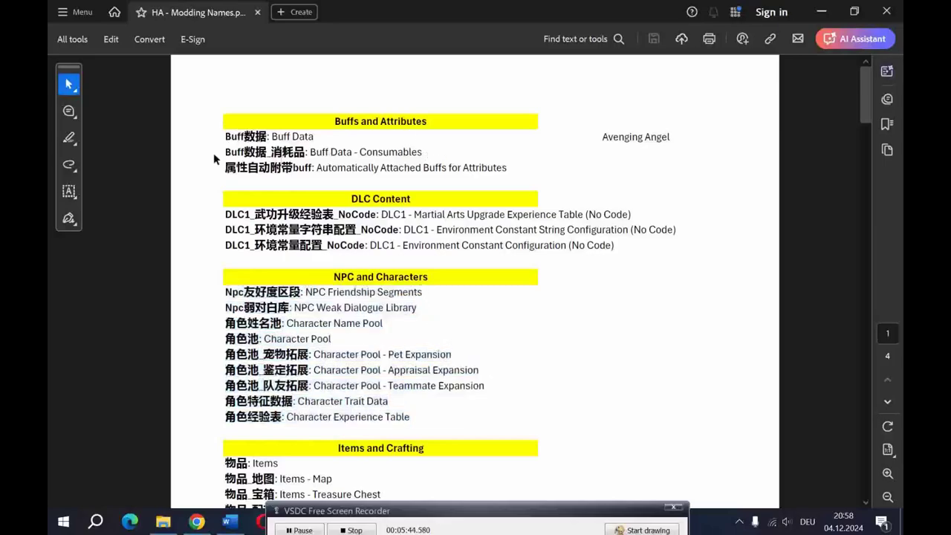
{"action": "left_click_drag", "start_coordinate": [225, 149], "coordinate": [426, 151]}
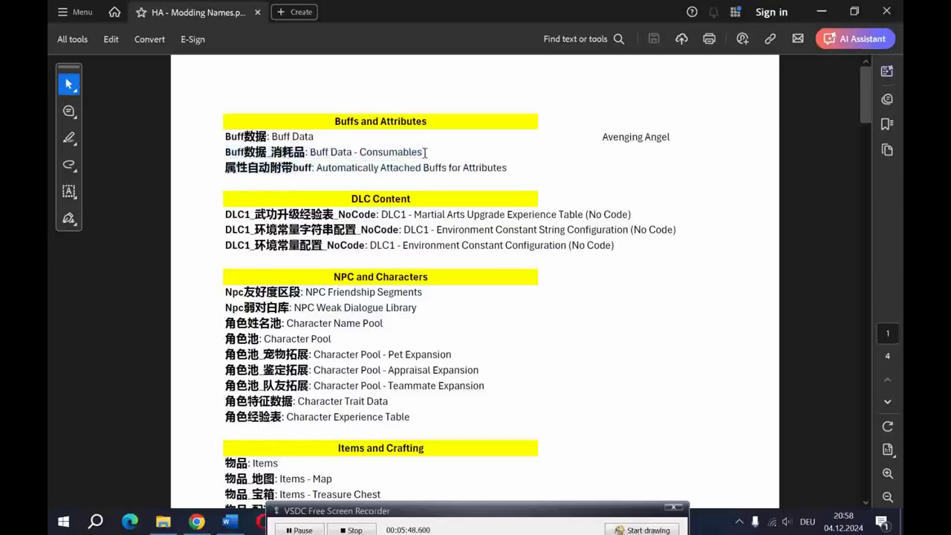
{"action": "left_click", "coordinate": [425, 152]}
{"action": "key", "text": "ctrl+a"}
{"action": "left_click_drag", "start_coordinate": [407, 183], "coordinate": [512, 164]}
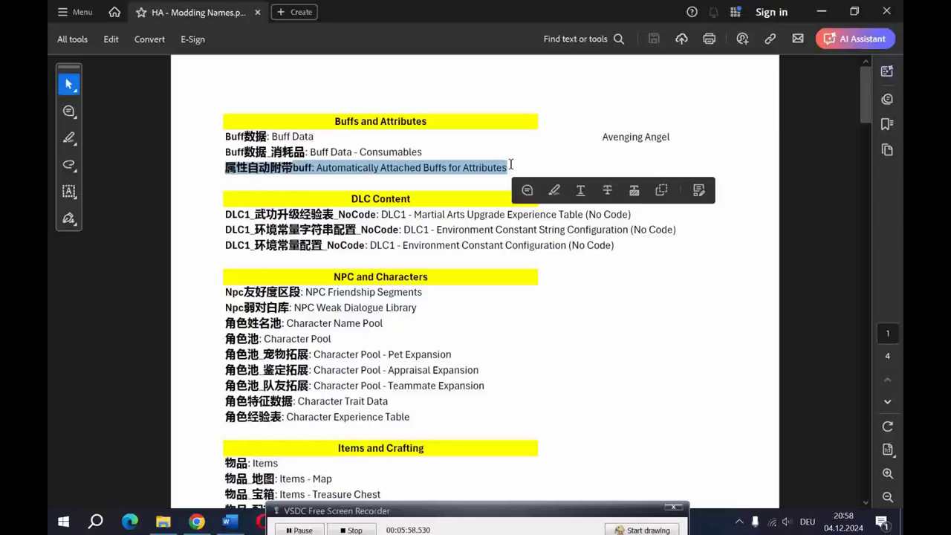
{"action": "left_click", "coordinate": [446, 212]}
{"action": "scroll", "coordinate": [368, 178], "scroll_direction": "down", "scroll_amount": 2}
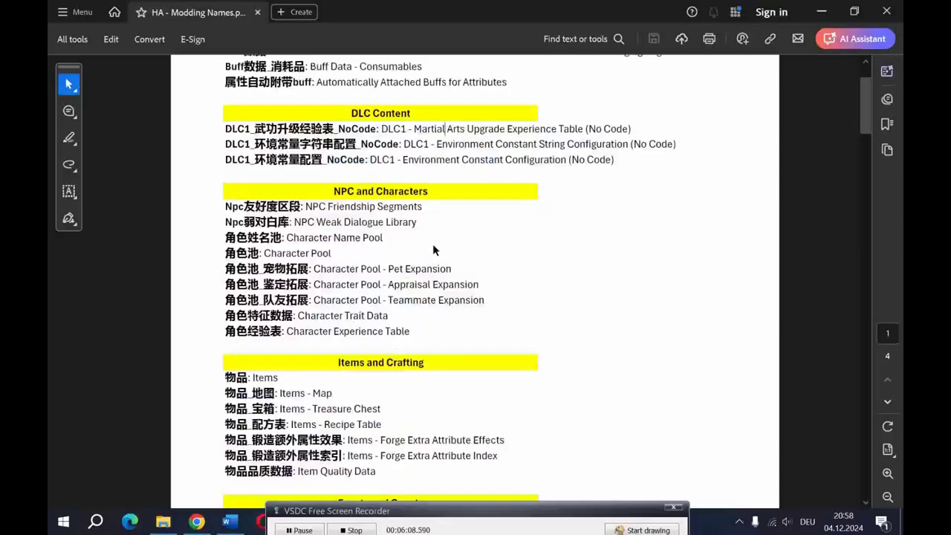
{"action": "scroll", "coordinate": [428, 238], "scroll_direction": "down", "scroll_amount": 3}
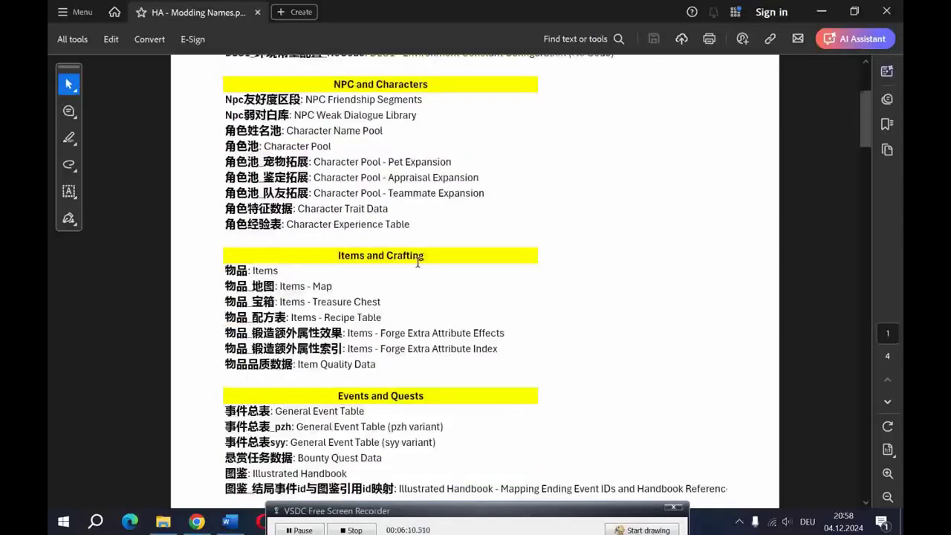
{"action": "scroll", "coordinate": [418, 261], "scroll_direction": "down", "scroll_amount": 15}
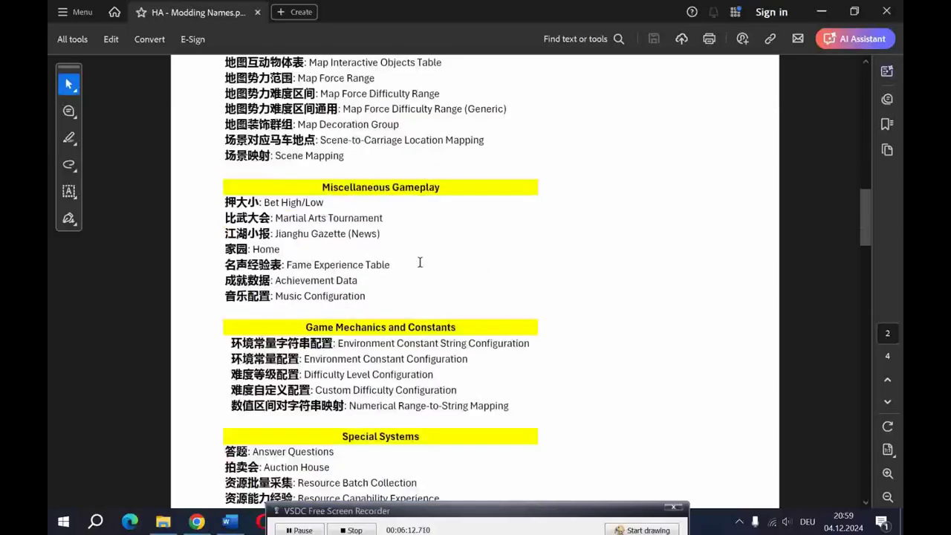
{"action": "scroll", "coordinate": [431, 260], "scroll_direction": "down", "scroll_amount": 2}
{"action": "scroll", "coordinate": [448, 269], "scroll_direction": "down", "scroll_amount": 3}
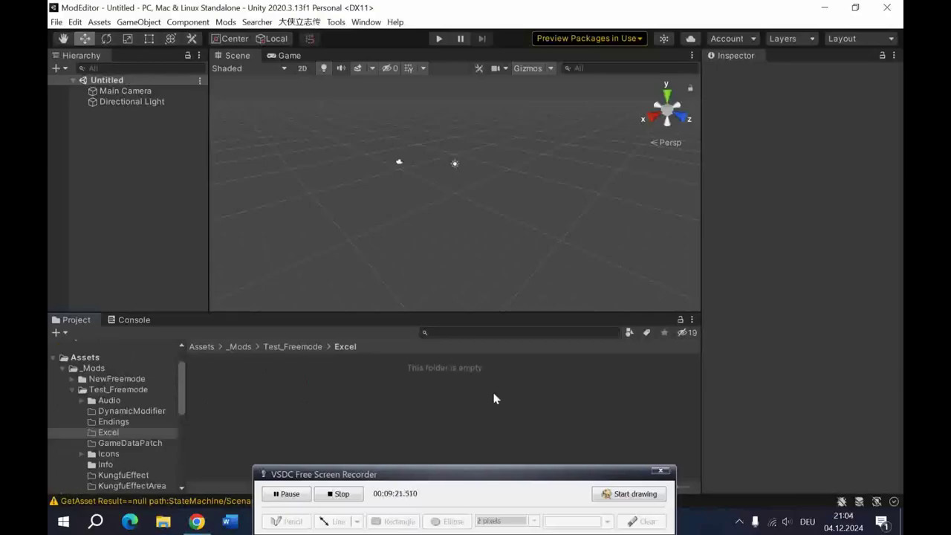
Collapse Test_Freemode, then review the Mods > Build Mod list and close it
{"action": "left_click", "coordinate": [71, 389]}
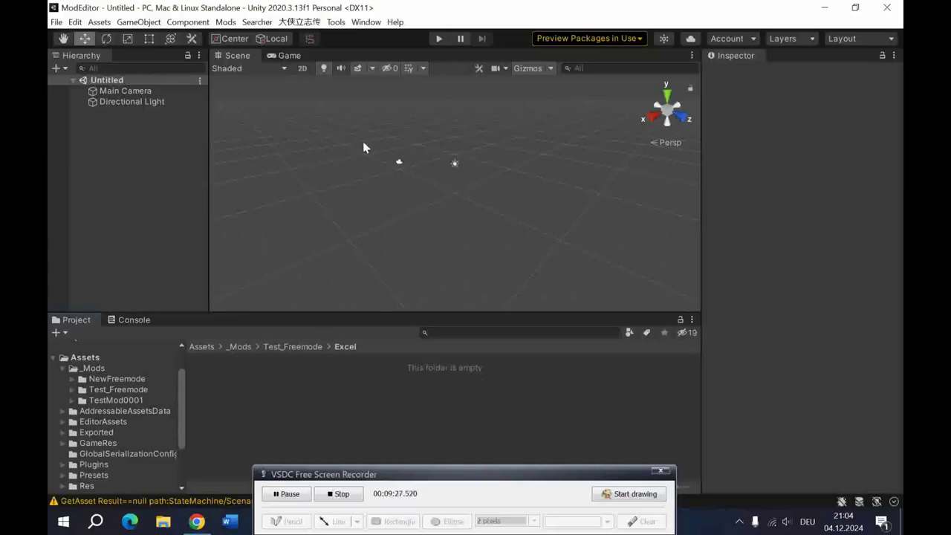
{"action": "left_click", "coordinate": [225, 21]}
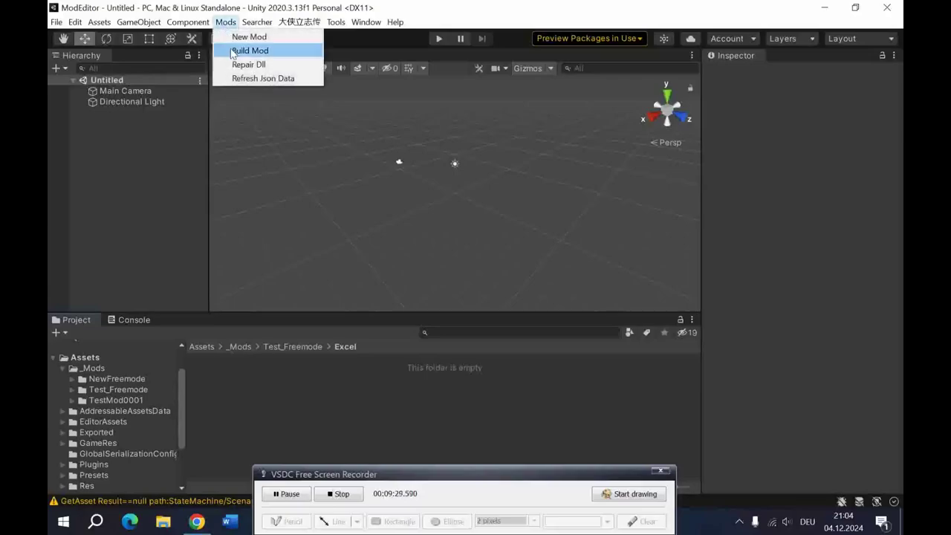
{"action": "left_click", "coordinate": [233, 49]}
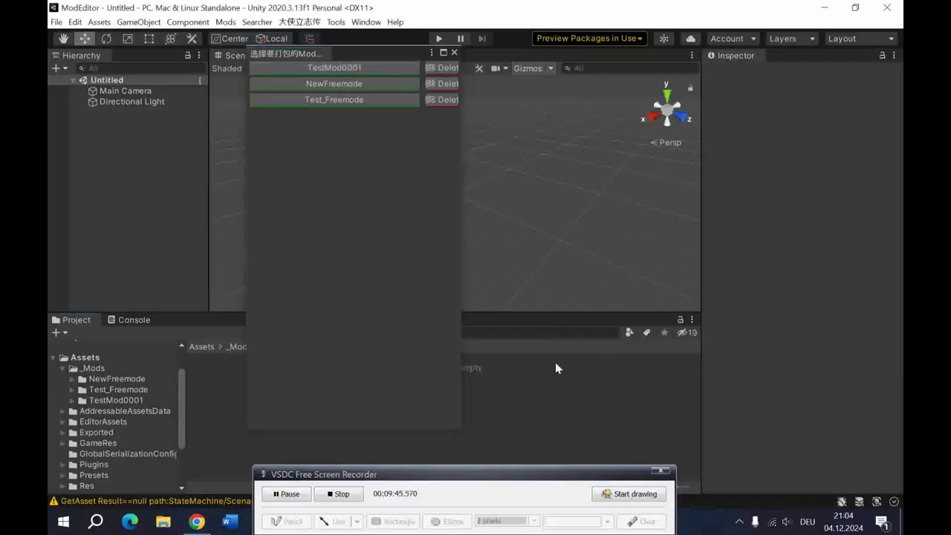
{"action": "left_click", "coordinate": [454, 53]}
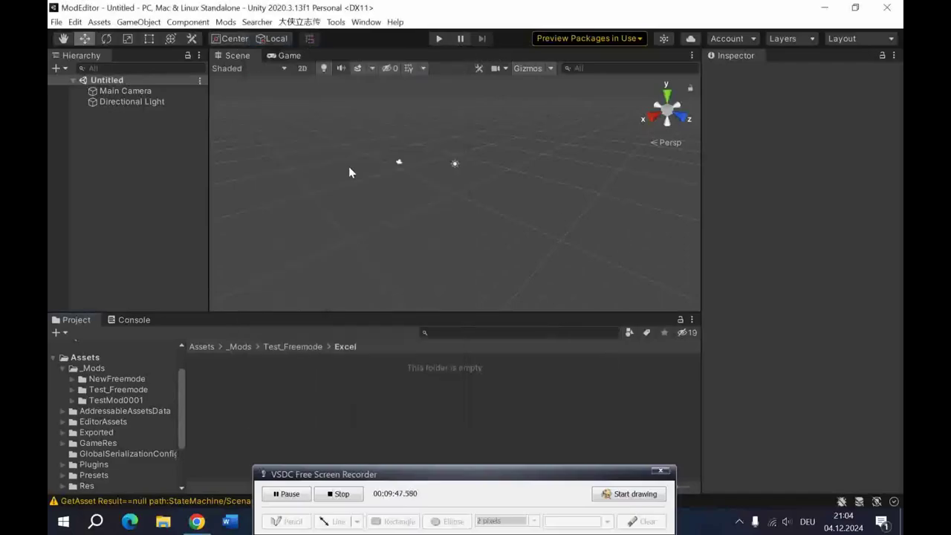
Create a new mod, lengthening the rejected name Test_Free to Test_Freem
{"action": "left_click", "coordinate": [224, 23]}
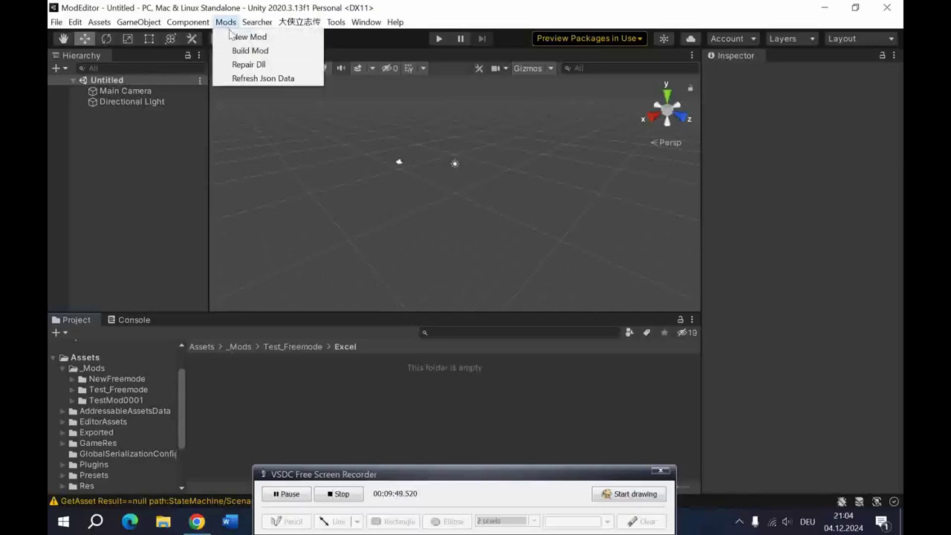
{"action": "left_click", "coordinate": [238, 36]}
{"action": "left_click", "coordinate": [340, 75]}
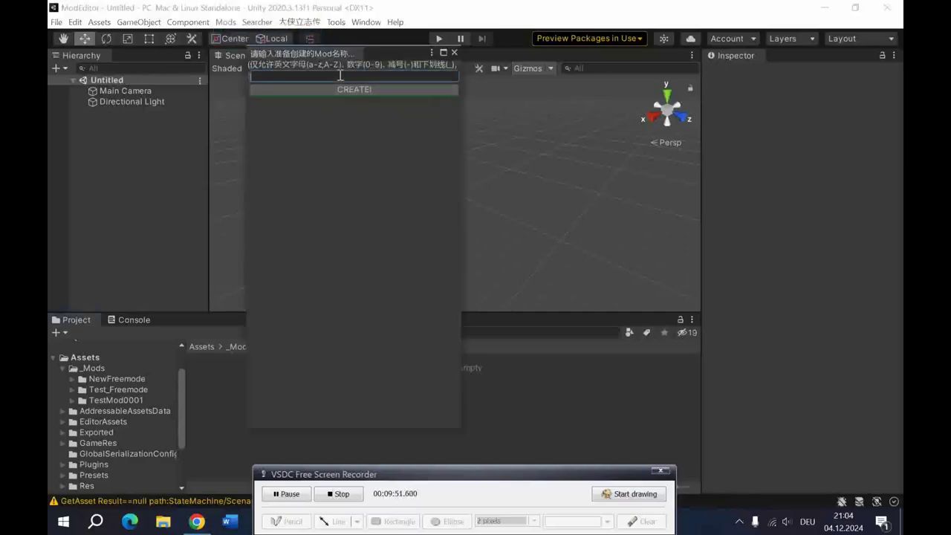
{"action": "type", "text": "Test_Free"}
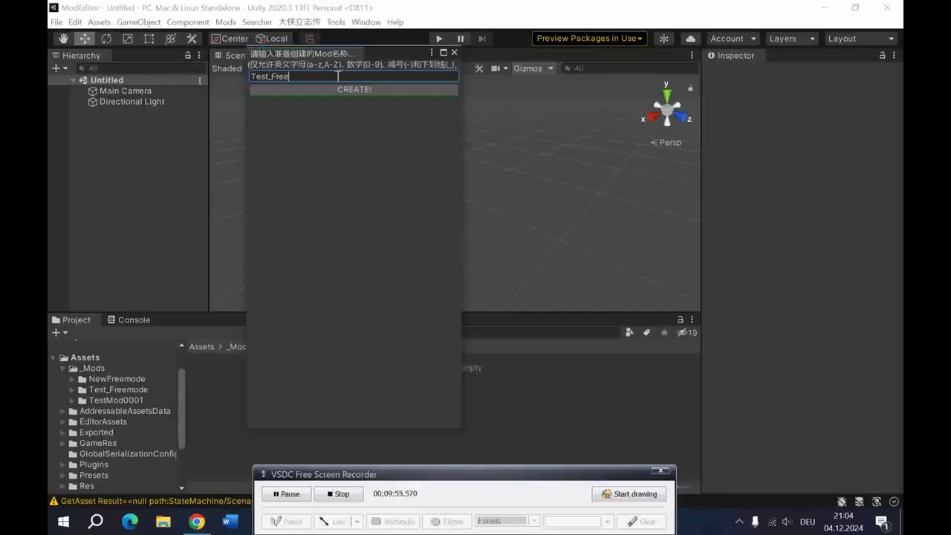
{"action": "left_click", "coordinate": [343, 89]}
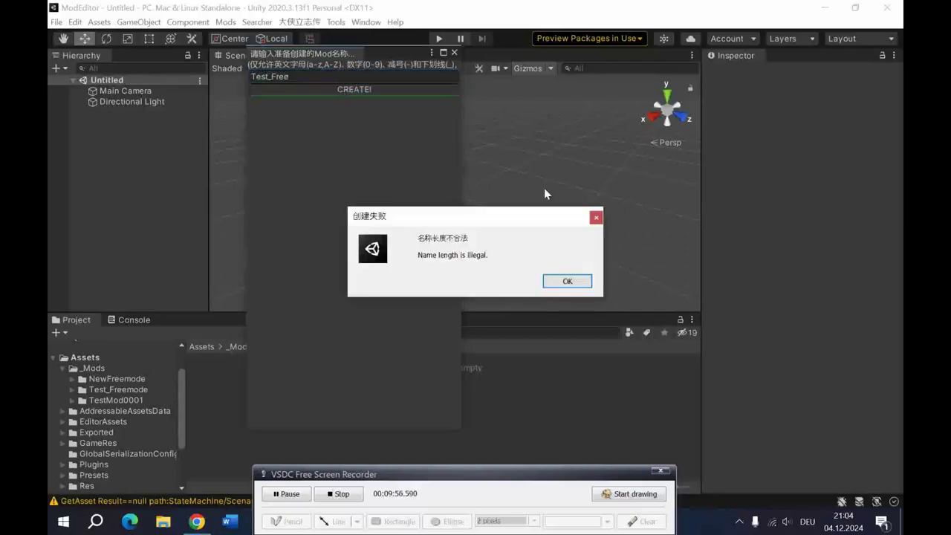
{"action": "left_click", "coordinate": [562, 283]}
{"action": "left_click", "coordinate": [272, 77]}
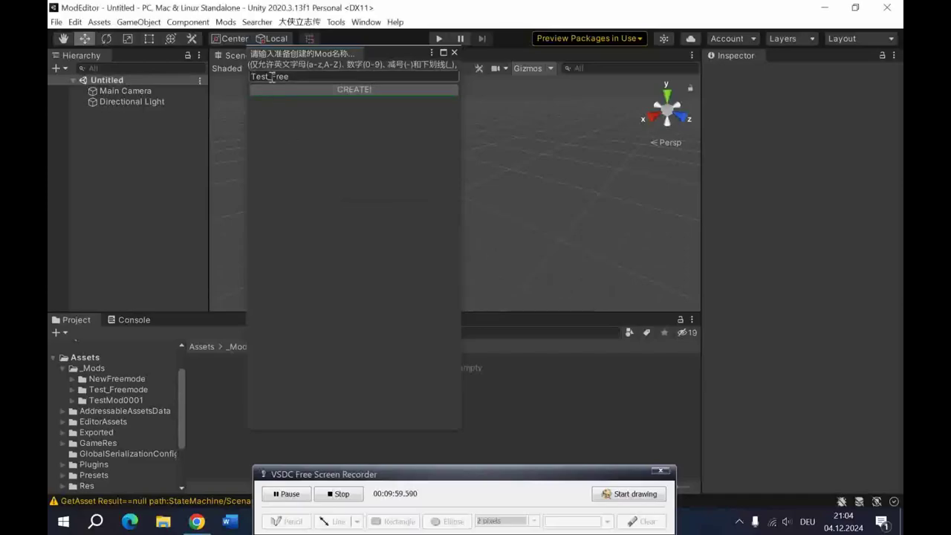
{"action": "double_click", "coordinate": [313, 76]}
{"action": "left_click", "coordinate": [313, 76]}
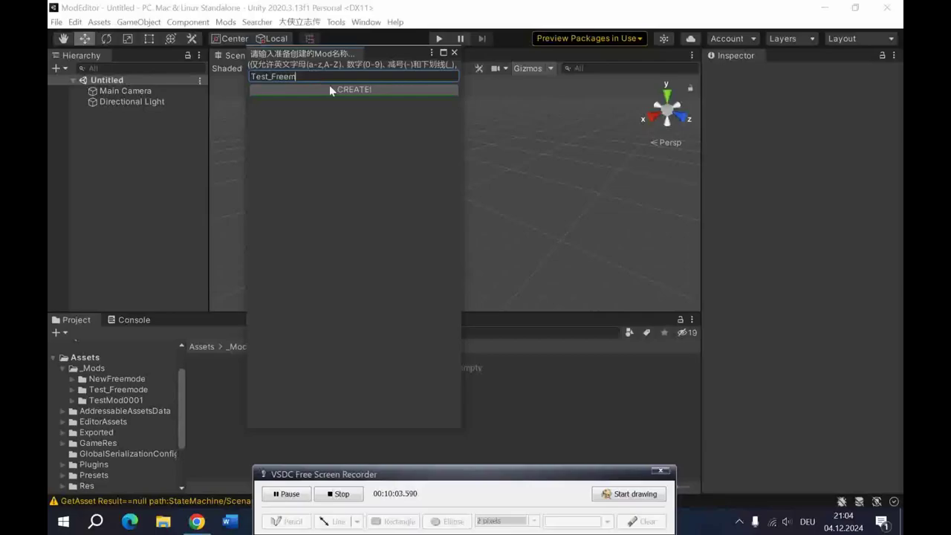
{"action": "left_click", "coordinate": [364, 90]}
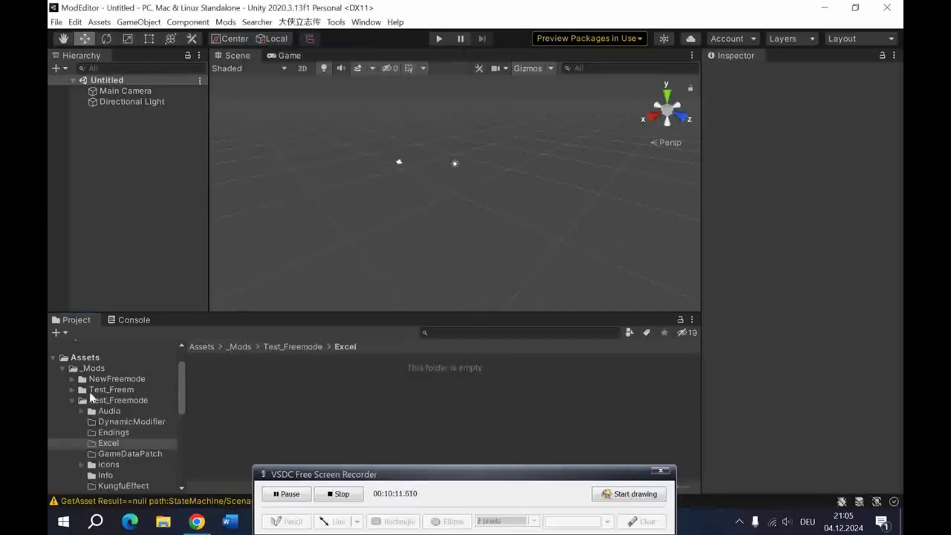
Refresh _Mods, expand the Test_Freem mod and bring up its Excel folder's context menu
{"action": "left_click", "coordinate": [72, 401]}
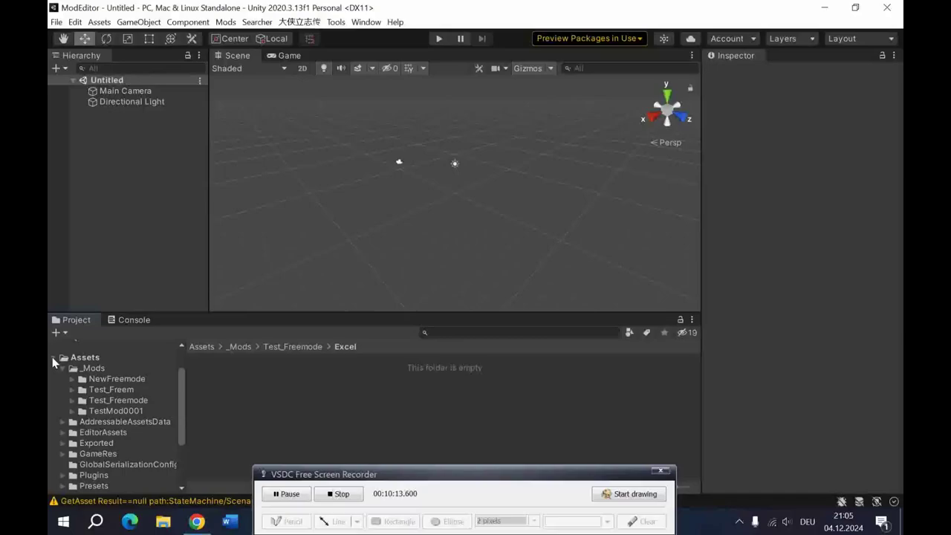
{"action": "left_click", "coordinate": [63, 369]}
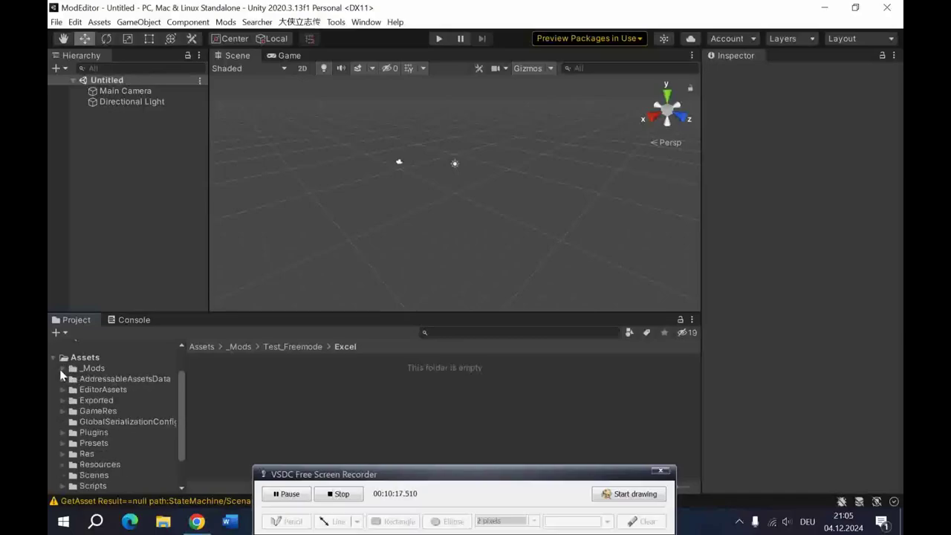
{"action": "left_click", "coordinate": [62, 369]}
{"action": "left_click", "coordinate": [71, 390]}
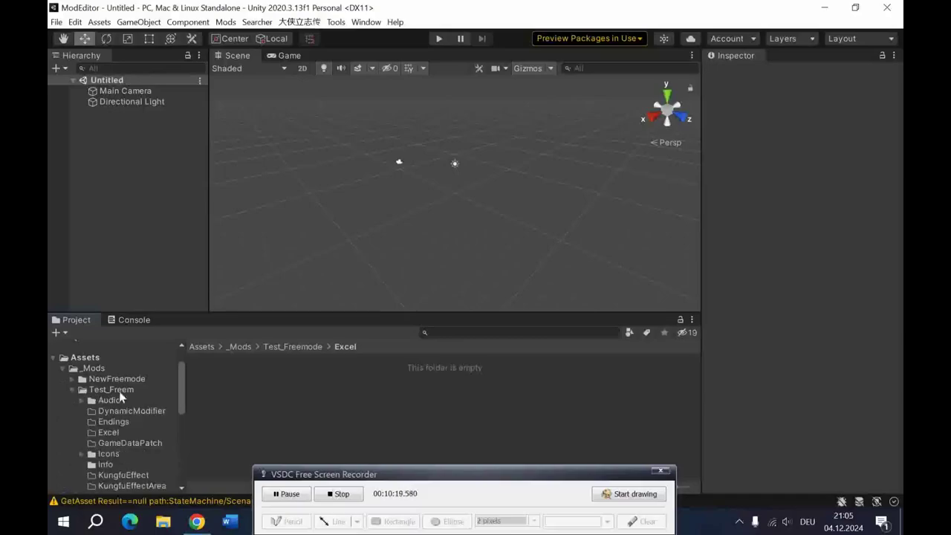
{"action": "scroll", "coordinate": [121, 389], "scroll_direction": "down", "scroll_amount": 2}
{"action": "left_click", "coordinate": [111, 393]}
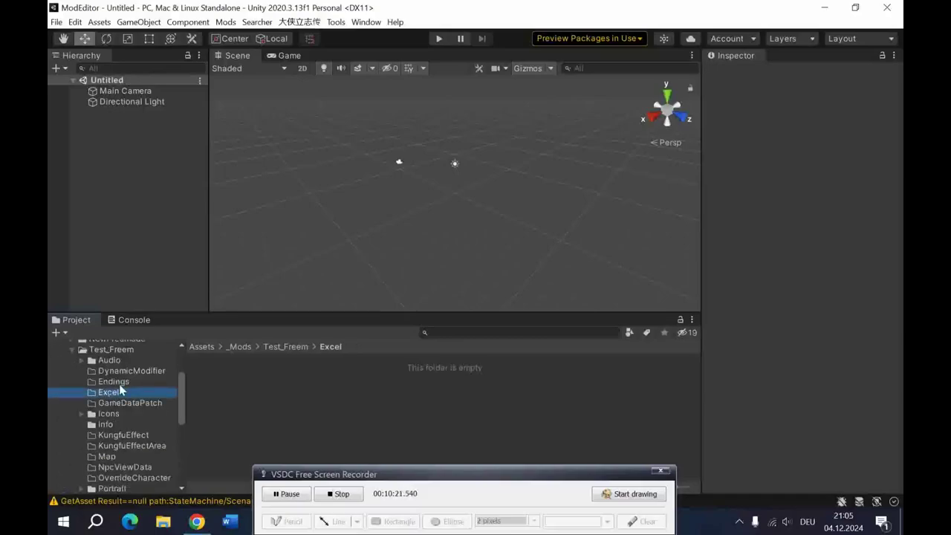
{"action": "right_click", "coordinate": [108, 389]}
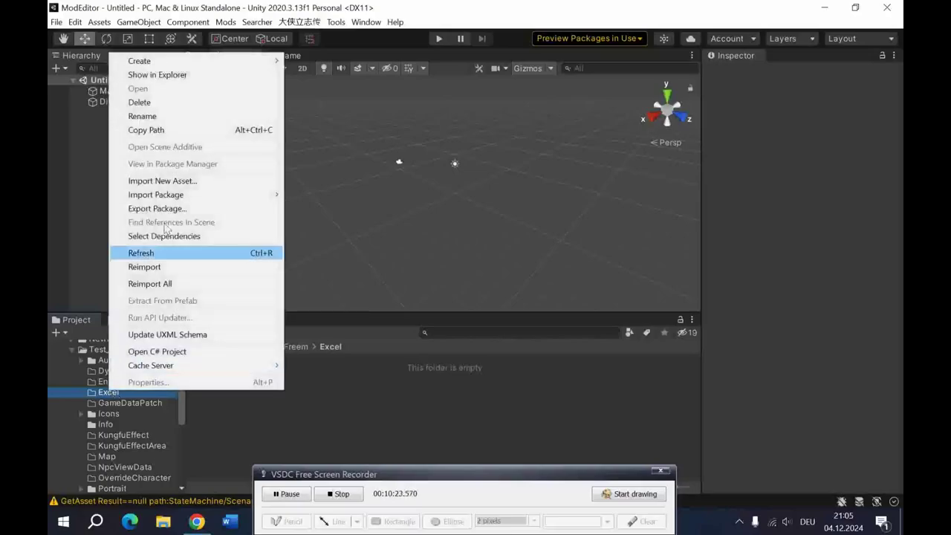
Open the mod's empty Excel folder in File Explorer, docked on the left
{"action": "left_click", "coordinate": [187, 77]}
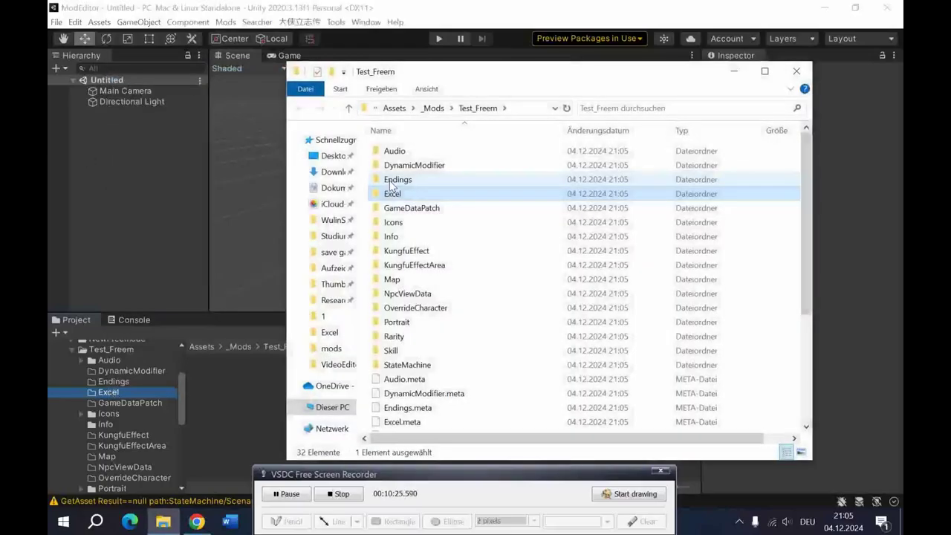
{"action": "double_click", "coordinate": [424, 195]}
{"action": "left_click_drag", "start_coordinate": [545, 82], "coordinate": [363, 77]}
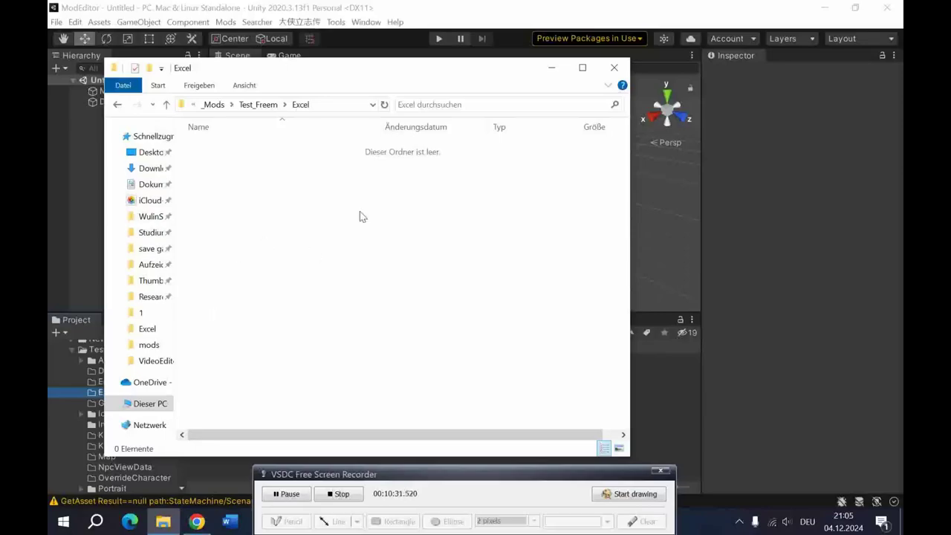
In a second window, open WulinSH\Wulin_Data\StreamingAssets\ModEditor\ModEditor\Assets\GameRes\xls\1
{"action": "right_click", "coordinate": [156, 216]}
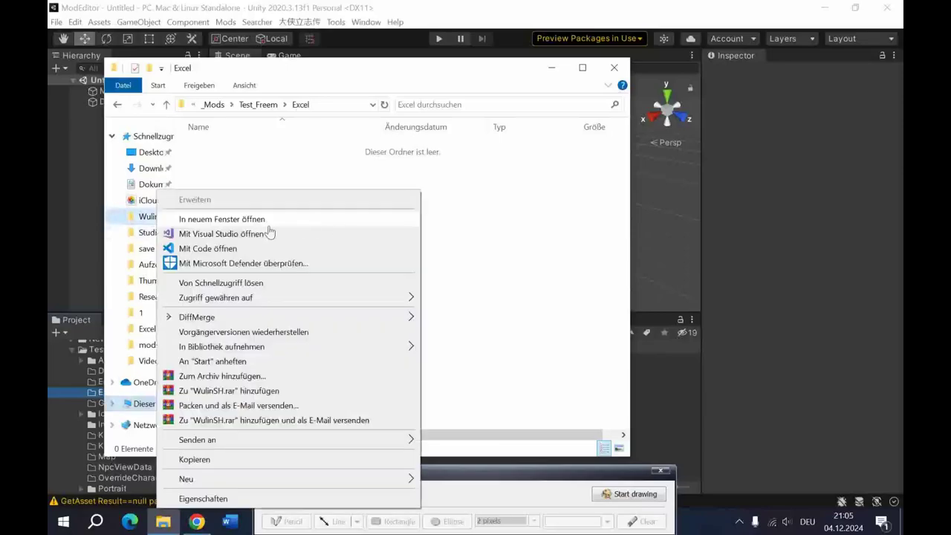
{"action": "left_click", "coordinate": [266, 219]}
{"action": "left_click_drag", "start_coordinate": [348, 93], "coordinate": [608, 83]}
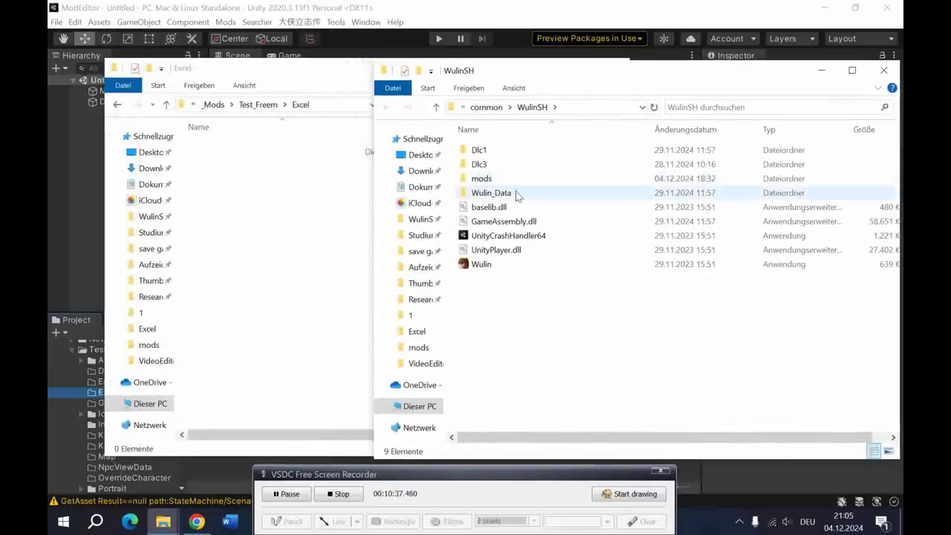
{"action": "double_click", "coordinate": [491, 193]}
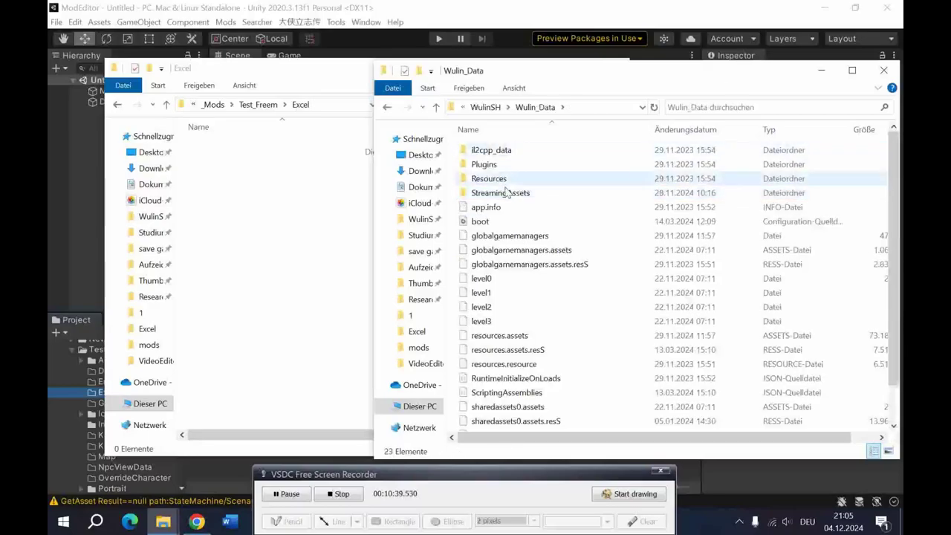
{"action": "double_click", "coordinate": [505, 193]}
{"action": "double_click", "coordinate": [502, 178]}
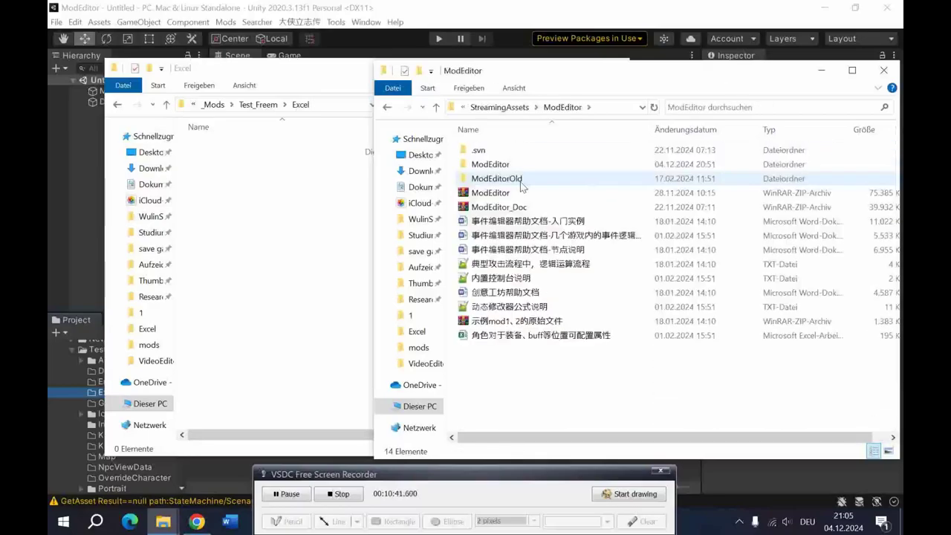
{"action": "double_click", "coordinate": [492, 164]}
{"action": "double_click", "coordinate": [510, 155]}
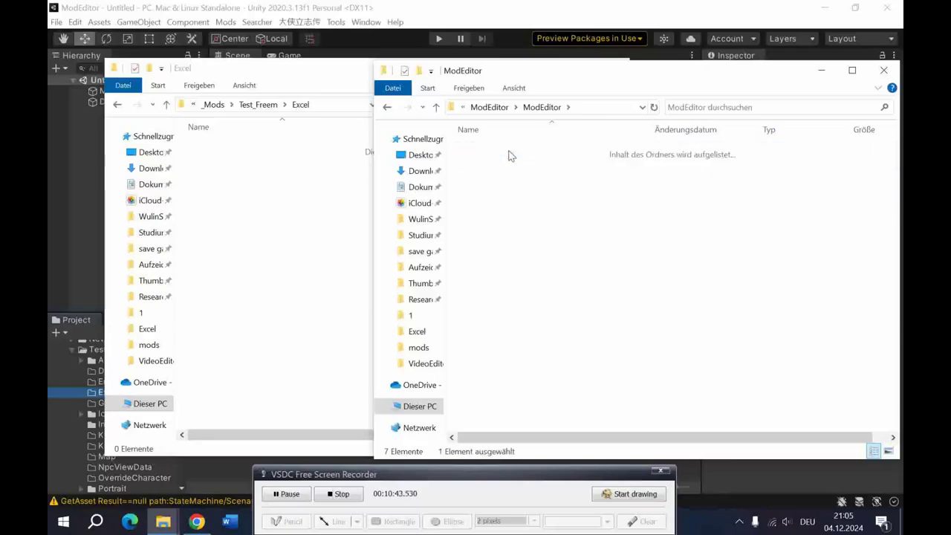
{"action": "double_click", "coordinate": [508, 206]}
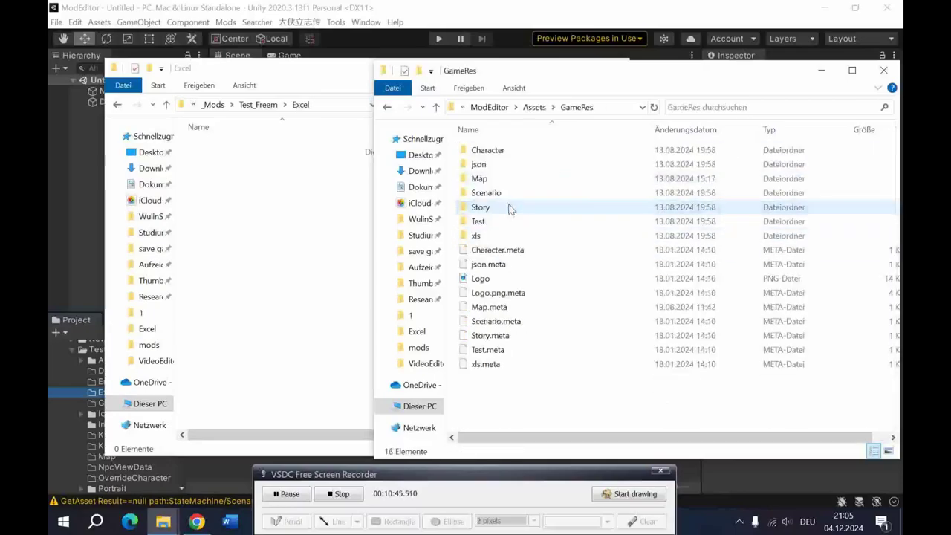
{"action": "double_click", "coordinate": [510, 235]}
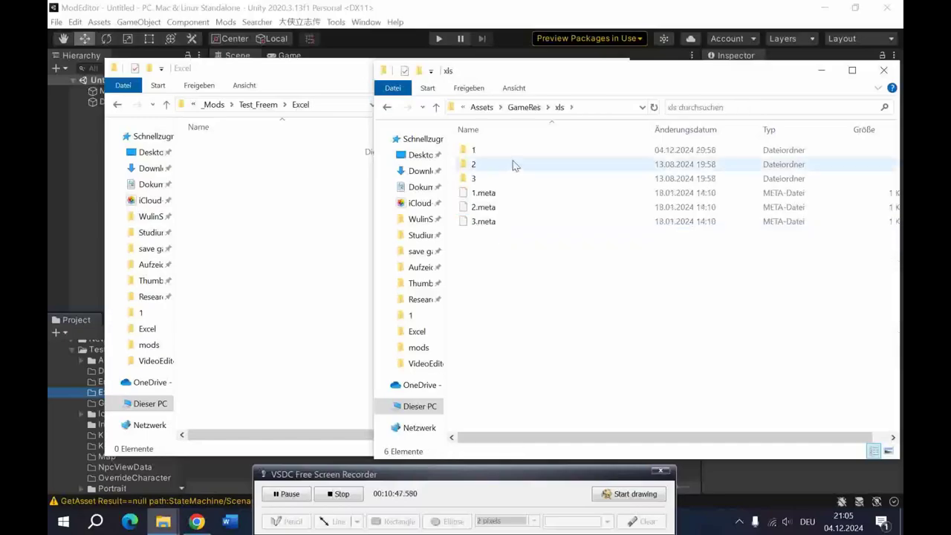
{"action": "double_click", "coordinate": [512, 153]}
In the modding names PDF, select 难度自定义配置 beside Custom Difficulty Configuration
{"action": "key", "text": "alt+Tab"}
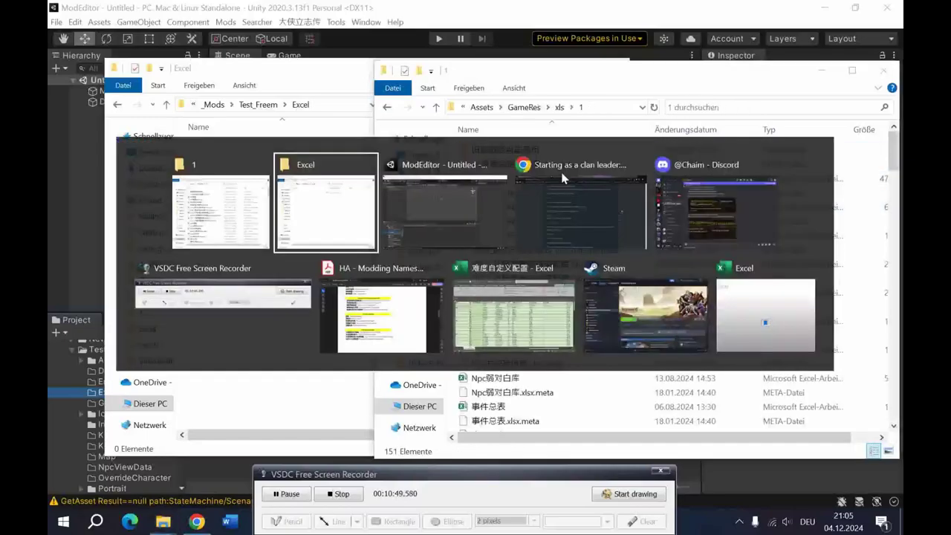
{"action": "left_click", "coordinate": [435, 295]}
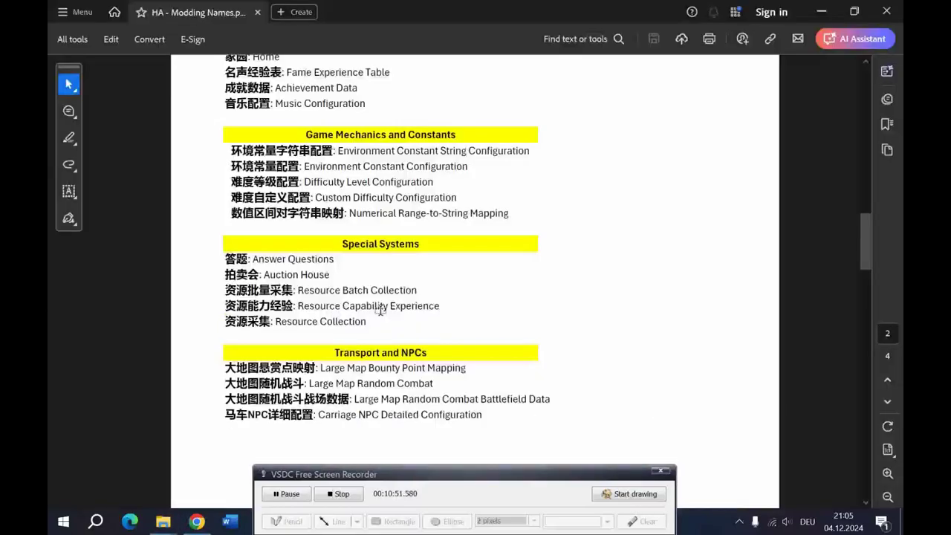
{"action": "scroll", "coordinate": [573, 229], "scroll_direction": "up", "scroll_amount": 4}
{"action": "scroll", "coordinate": [572, 229], "scroll_direction": "up", "scroll_amount": 15}
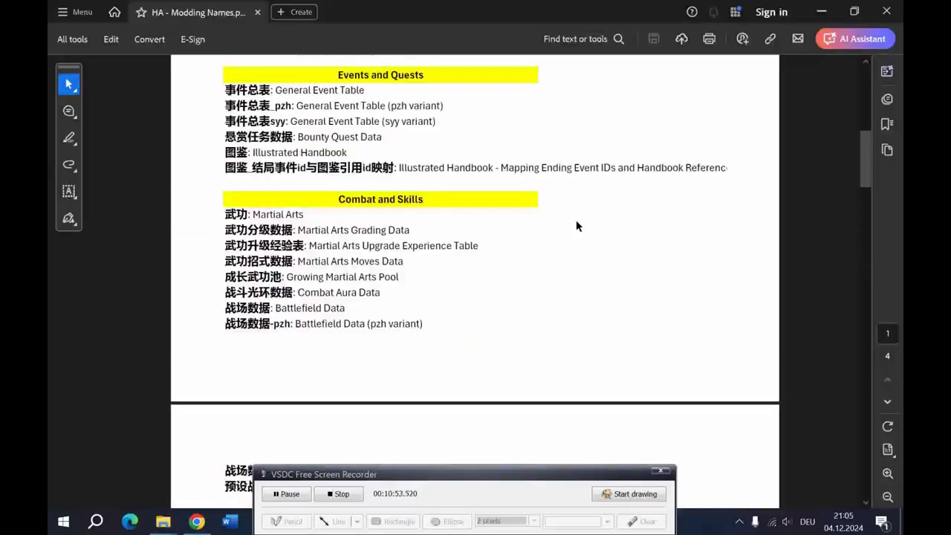
{"action": "scroll", "coordinate": [800, 147], "scroll_direction": "up", "scroll_amount": 3}
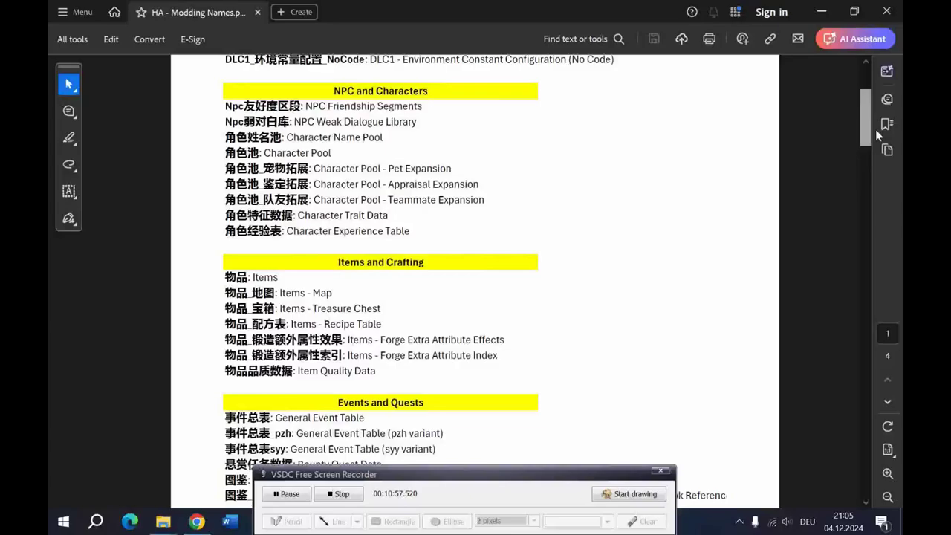
{"action": "left_click_drag", "start_coordinate": [866, 131], "coordinate": [862, 251]}
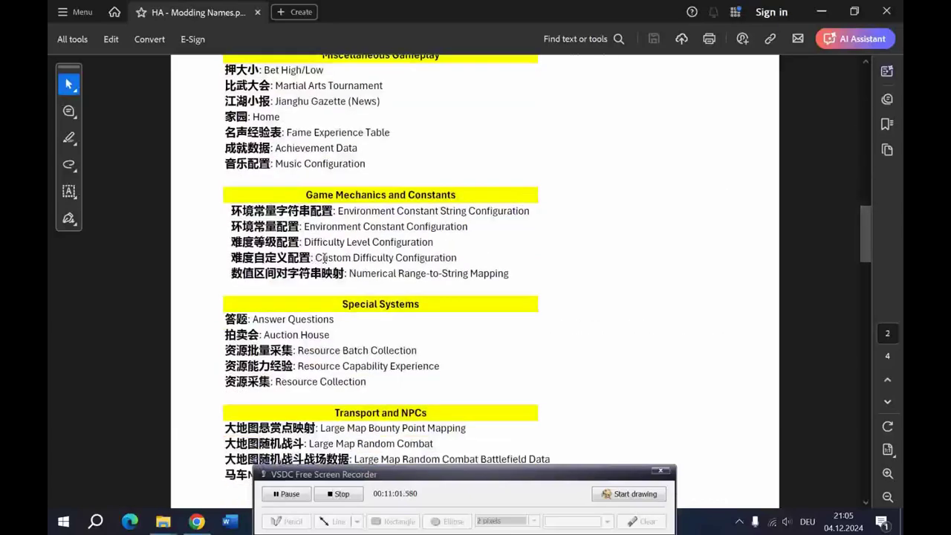
{"action": "left_click_drag", "start_coordinate": [324, 258], "coordinate": [455, 256]}
{"action": "left_click", "coordinate": [216, 265]}
{"action": "left_click_drag", "start_coordinate": [230, 257], "coordinate": [309, 258]}
{"action": "key", "text": "ctrl+c"}
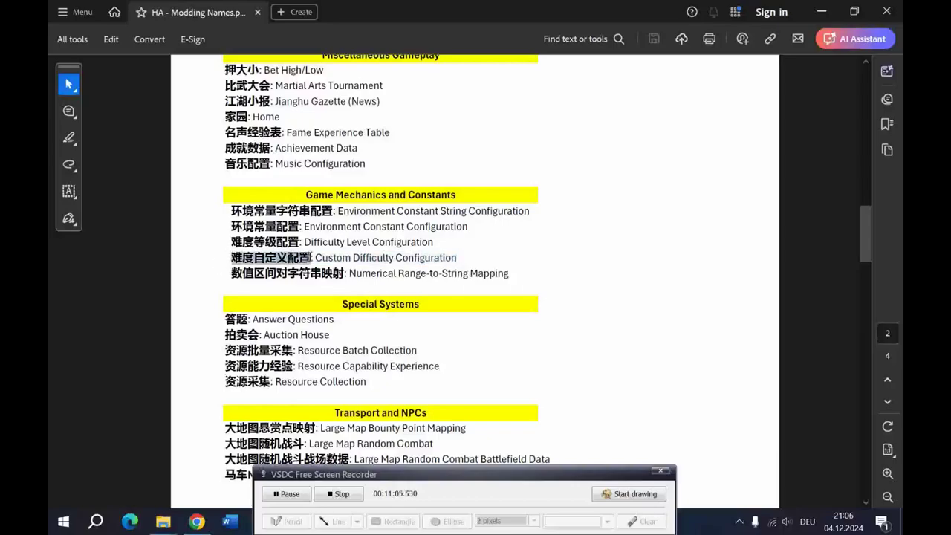
Search folder 1 for 难度自定义配置 and paste the spreadsheet into the mod's Excel folder
{"action": "key", "text": "alt+Tab"}
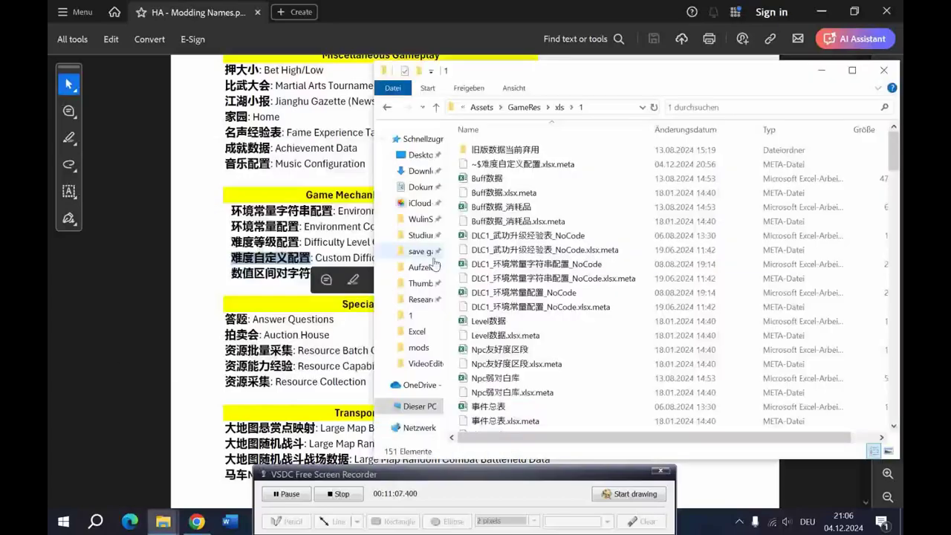
{"action": "left_click", "coordinate": [790, 112]}
{"action": "key", "text": "ctrl+v"}
{"action": "key", "text": "Return"}
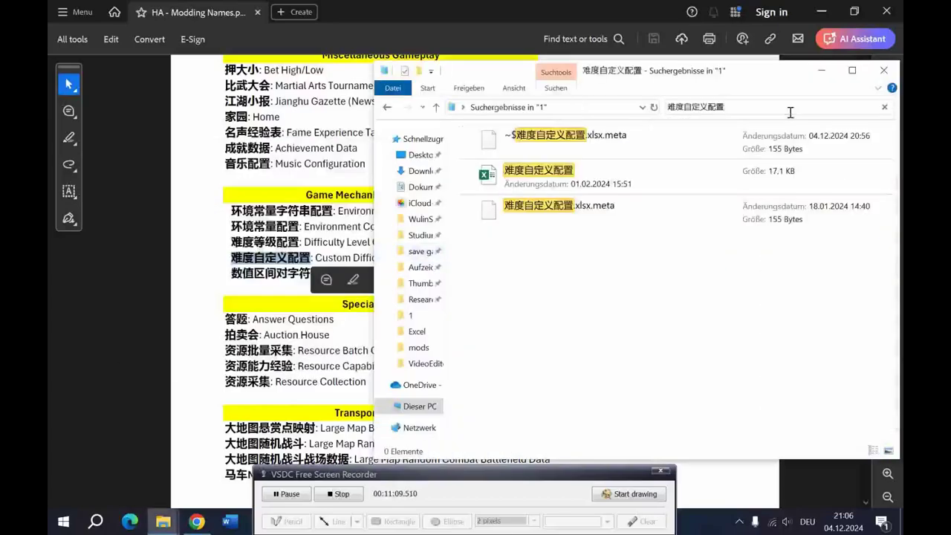
{"action": "left_click", "coordinate": [543, 183]}
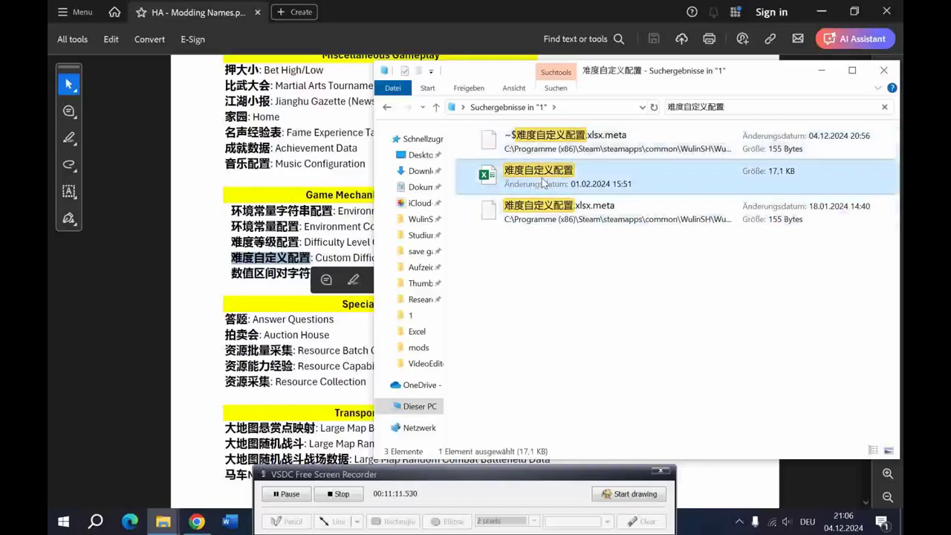
{"action": "key", "text": "alt+Tab"}
{"action": "key", "text": "ctrl+v"}
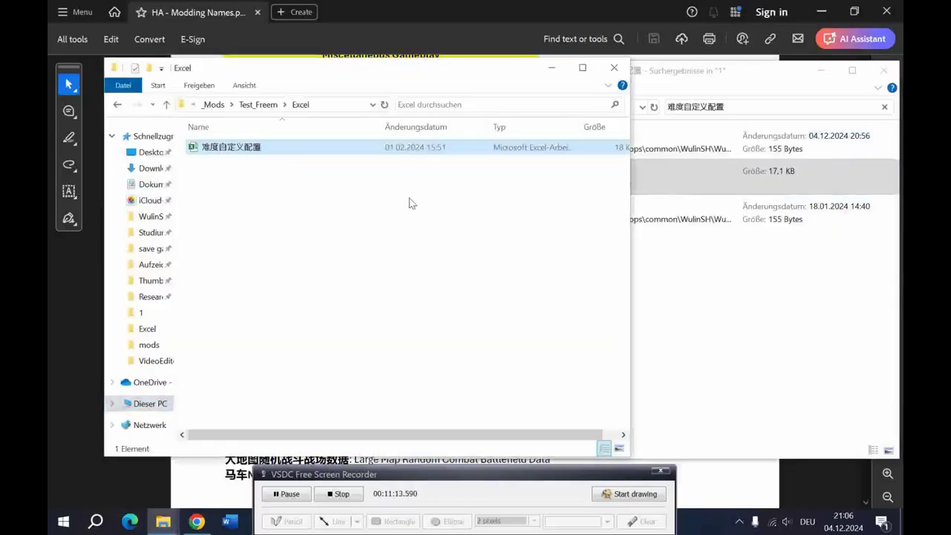
Open the copied 难度自定义配置 spreadsheet in Excel
{"action": "left_click", "coordinate": [332, 191]}
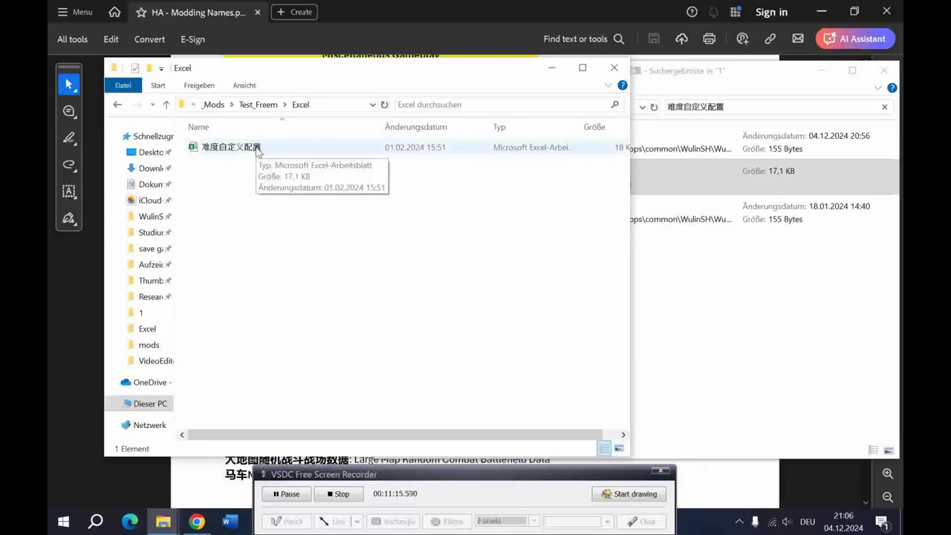
{"action": "left_click", "coordinate": [257, 152]}
{"action": "double_click", "coordinate": [257, 148]}
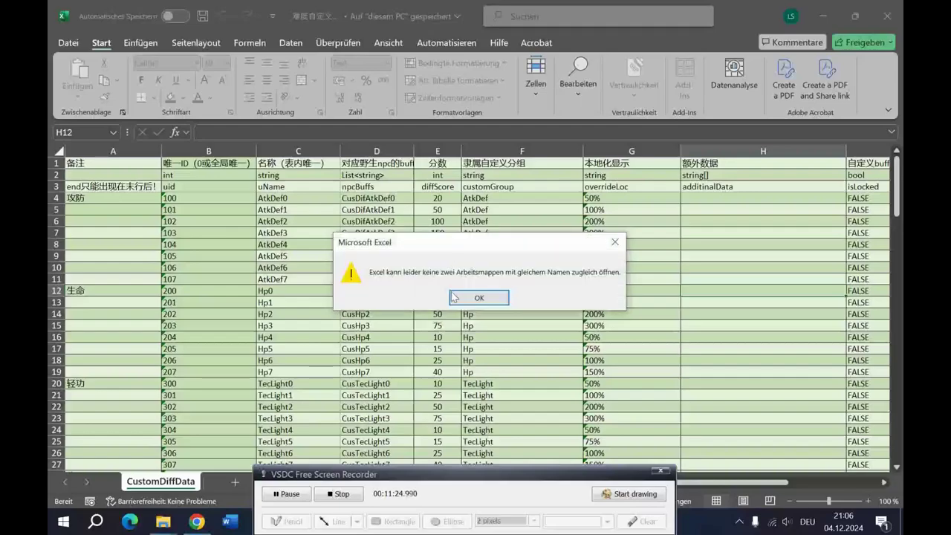
{"action": "left_click", "coordinate": [470, 295]}
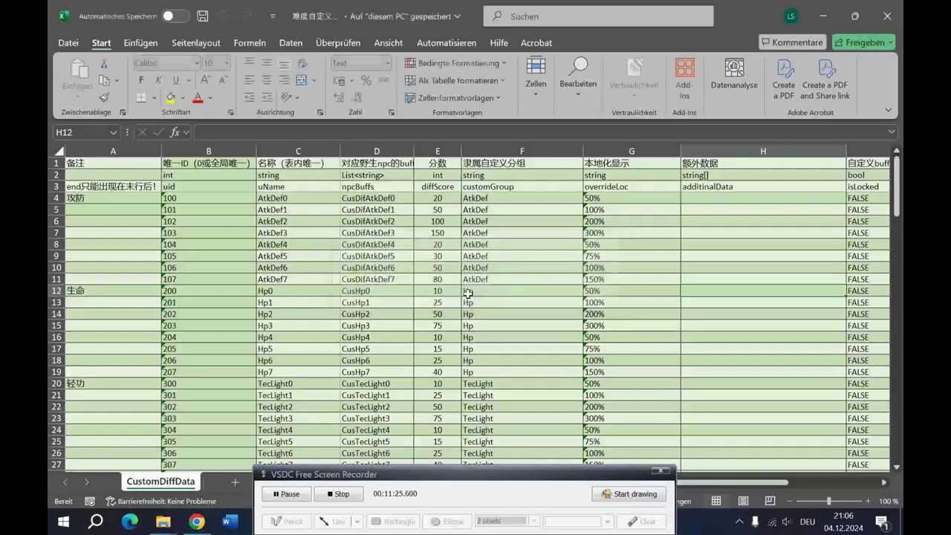
{"action": "left_click", "coordinate": [470, 254]}
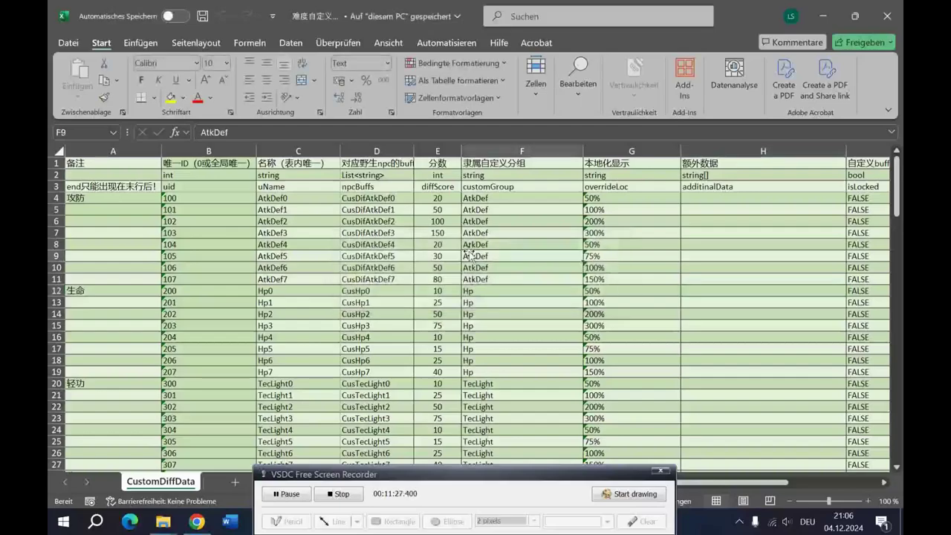
{"action": "key", "text": "alt+Tab"}
{"action": "left_click", "coordinate": [233, 192]}
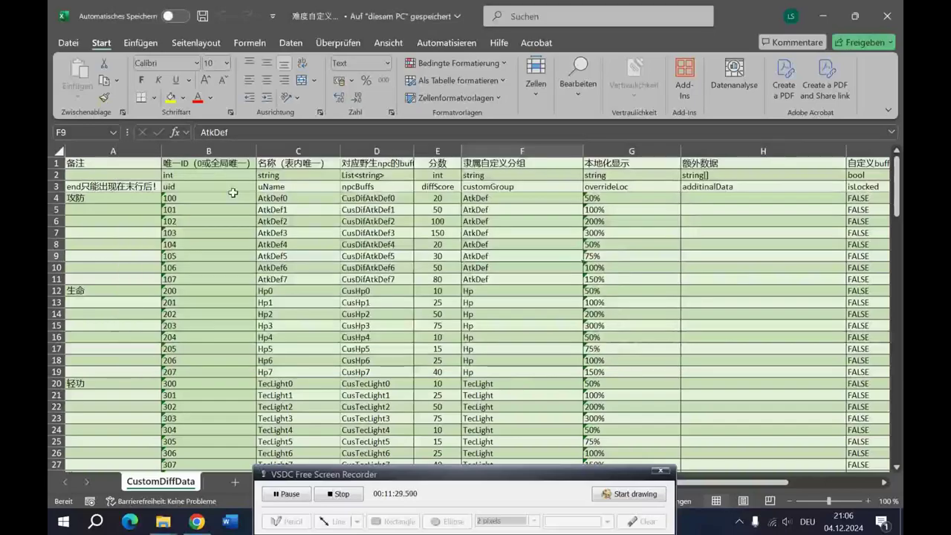
{"action": "left_click", "coordinate": [420, 223]}
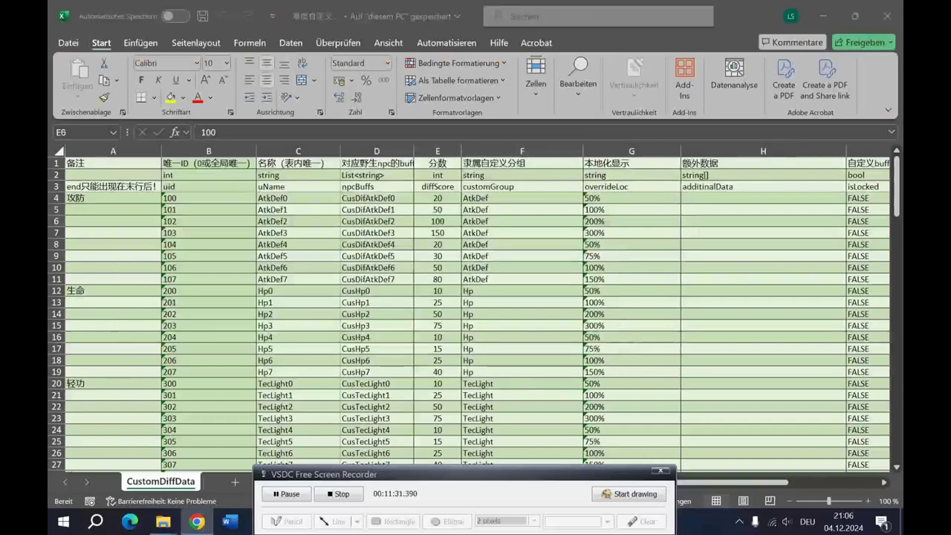
{"action": "left_click", "coordinate": [887, 15]}
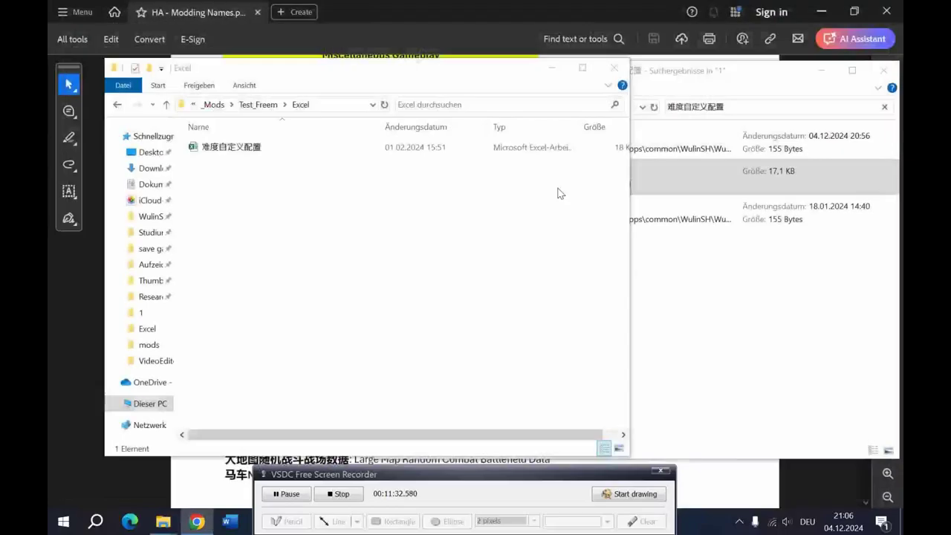
{"action": "double_click", "coordinate": [236, 148]}
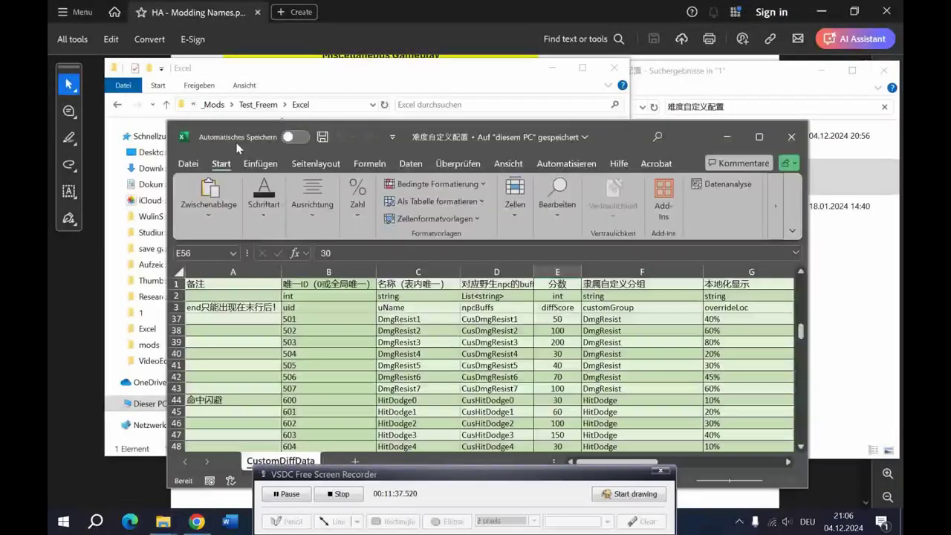
{"action": "left_click", "coordinate": [760, 137]}
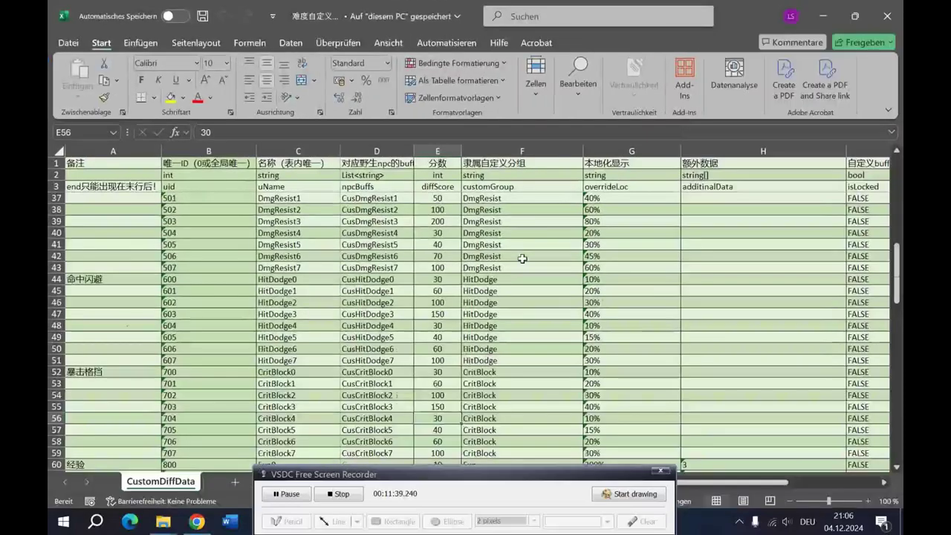
{"action": "scroll", "coordinate": [523, 258], "scroll_direction": "up", "scroll_amount": 11}
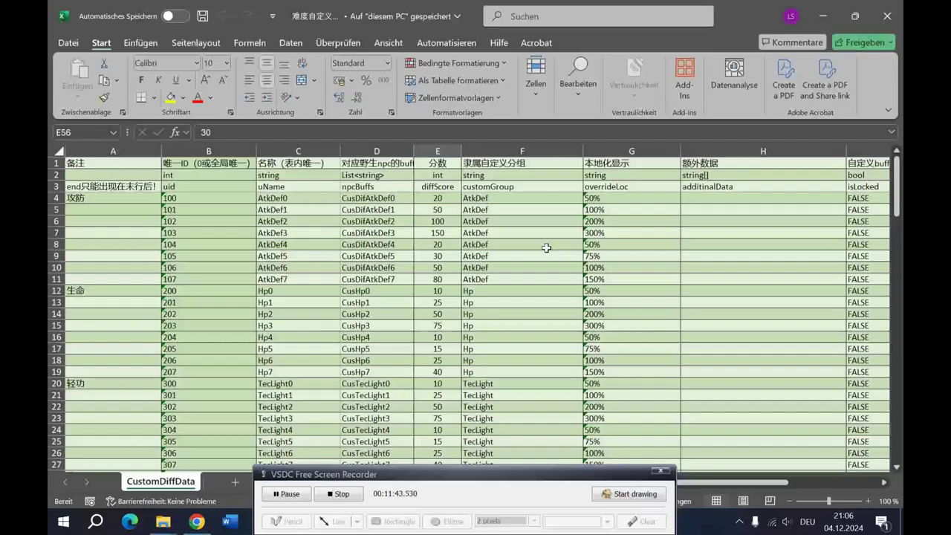
{"action": "left_click", "coordinate": [291, 282]}
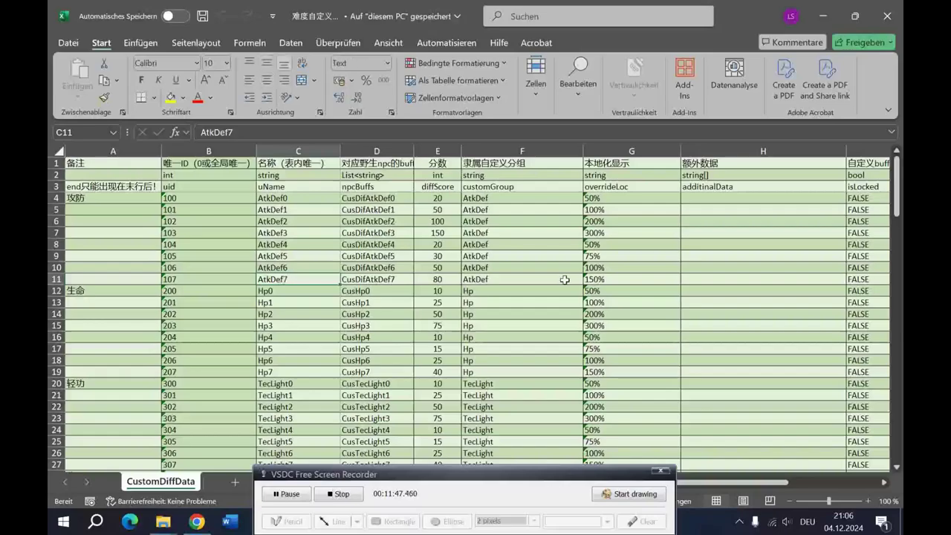
{"action": "left_click", "coordinate": [601, 280]}
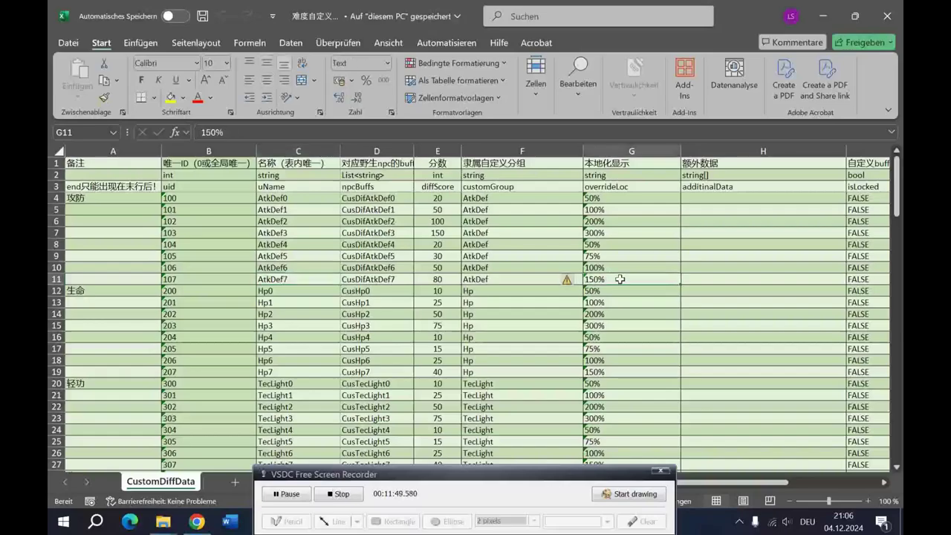
{"action": "left_click", "coordinate": [622, 244]}
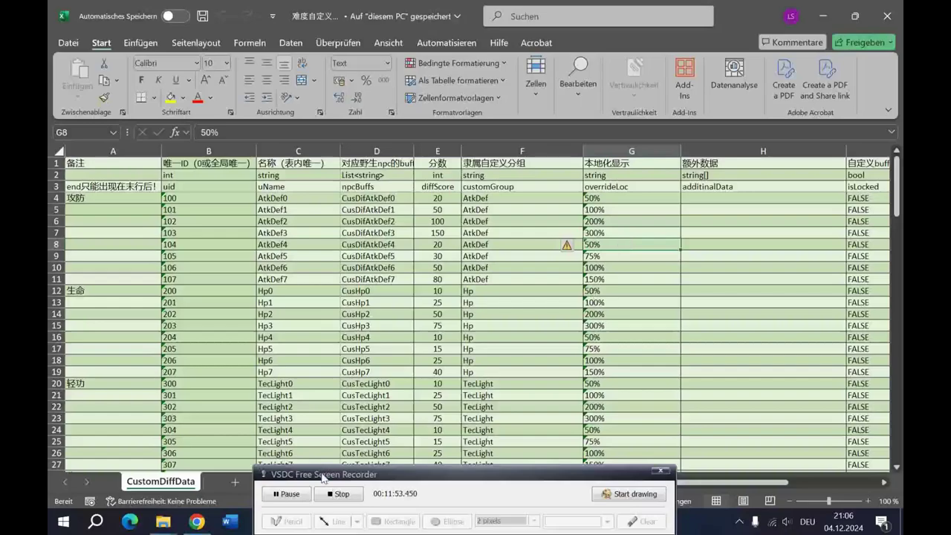
{"action": "left_click_drag", "start_coordinate": [395, 476], "coordinate": [396, 508]}
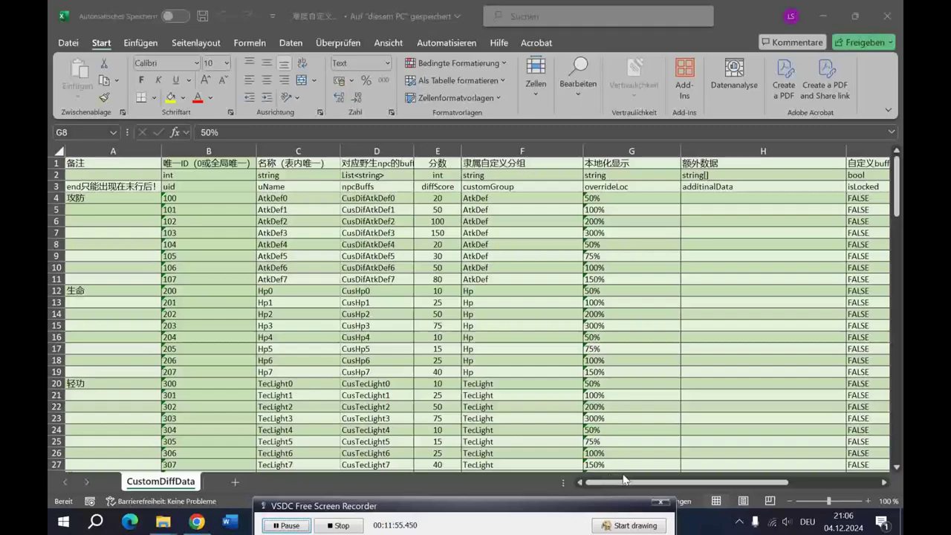
{"action": "left_click", "coordinate": [625, 279]}
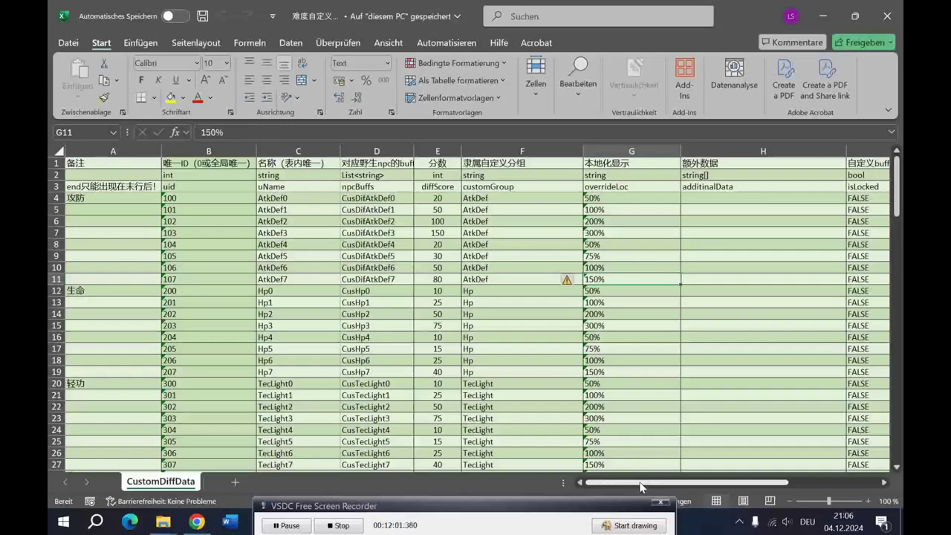
{"action": "mouse_move", "coordinate": [641, 487]}
{"action": "left_mouse_down"}
{"action": "mouse_move", "coordinate": [667, 487]}
{"action": "mouse_move", "coordinate": [640, 487]}
{"action": "left_mouse_up"}
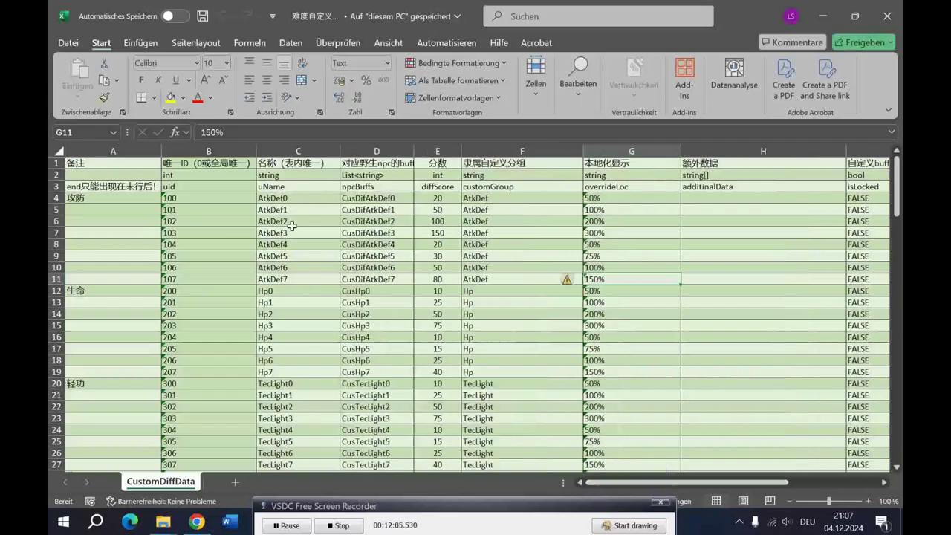
{"action": "left_click_drag", "start_coordinate": [291, 198], "coordinate": [290, 281]}
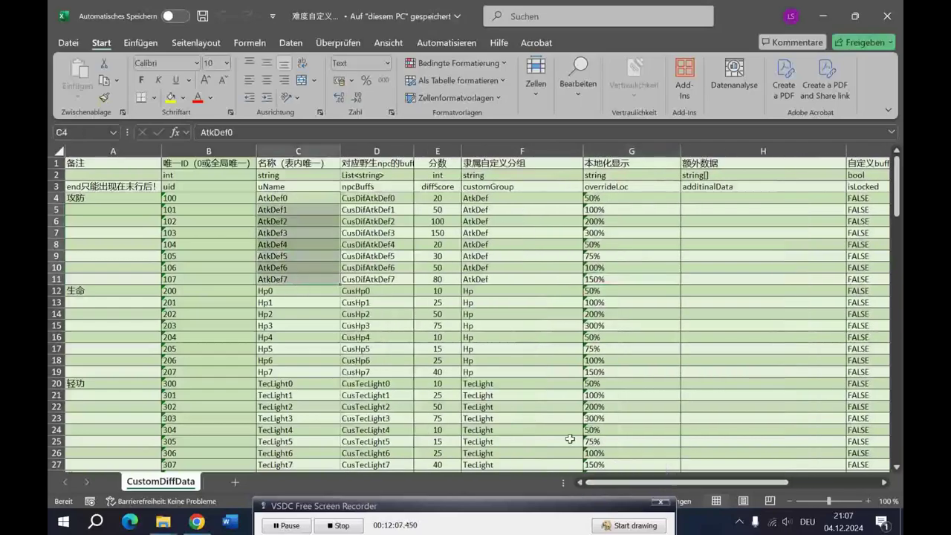
{"action": "left_click_drag", "start_coordinate": [635, 485], "coordinate": [728, 483]}
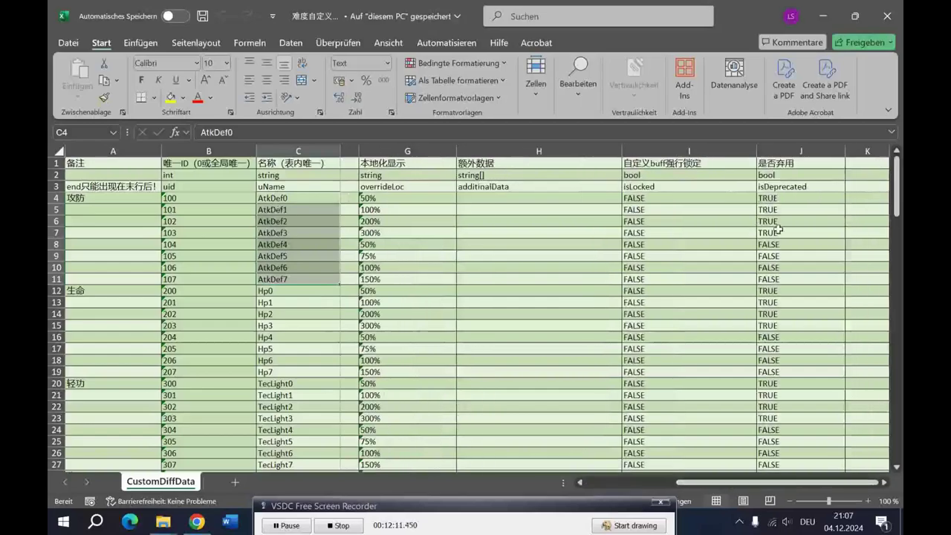
{"action": "left_click_drag", "start_coordinate": [791, 202], "coordinate": [784, 233]}
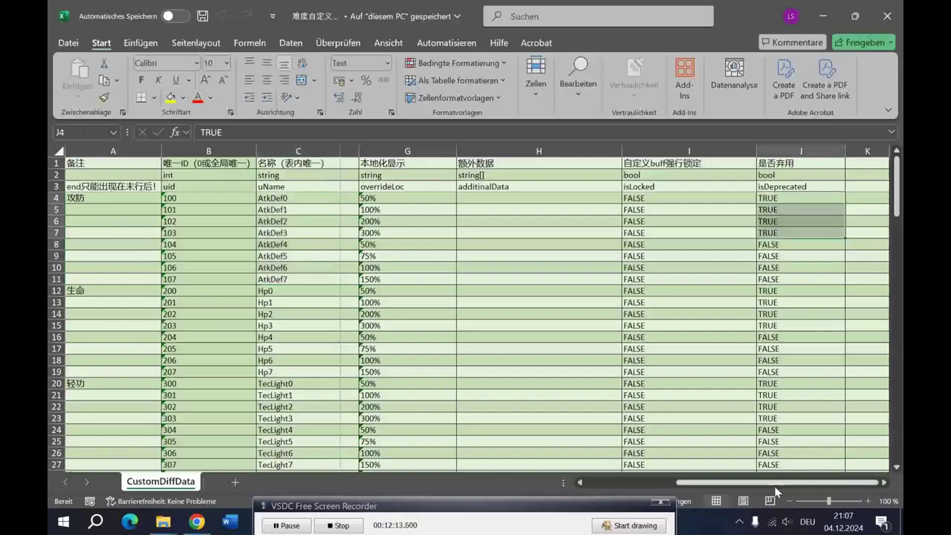
{"action": "left_click_drag", "start_coordinate": [776, 486], "coordinate": [641, 486]}
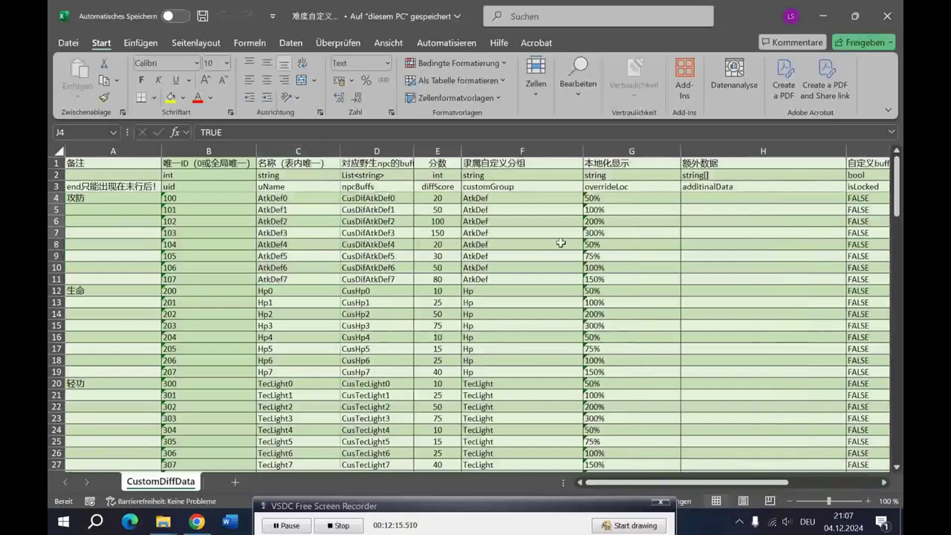
{"action": "left_click_drag", "start_coordinate": [622, 198], "coordinate": [608, 280]}
Set AtkDef7's overrideLoc to 300% and its score to 800
{"action": "left_click", "coordinate": [605, 279]}
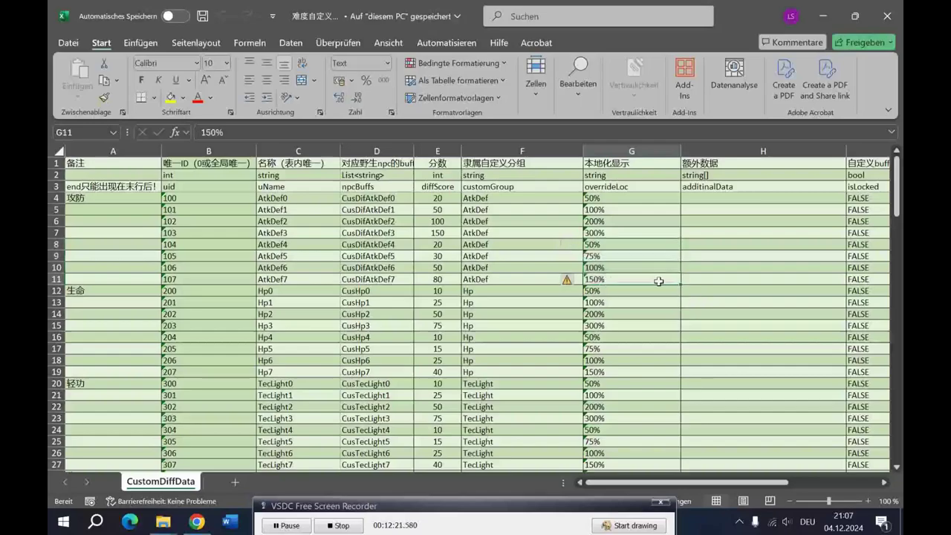
{"action": "type", "text": "300%"}
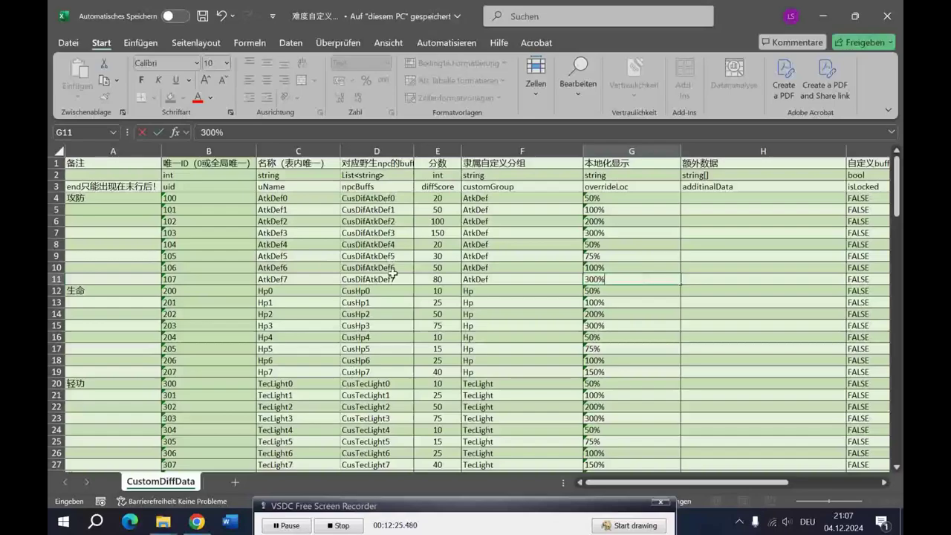
{"action": "left_click", "coordinate": [431, 279]}
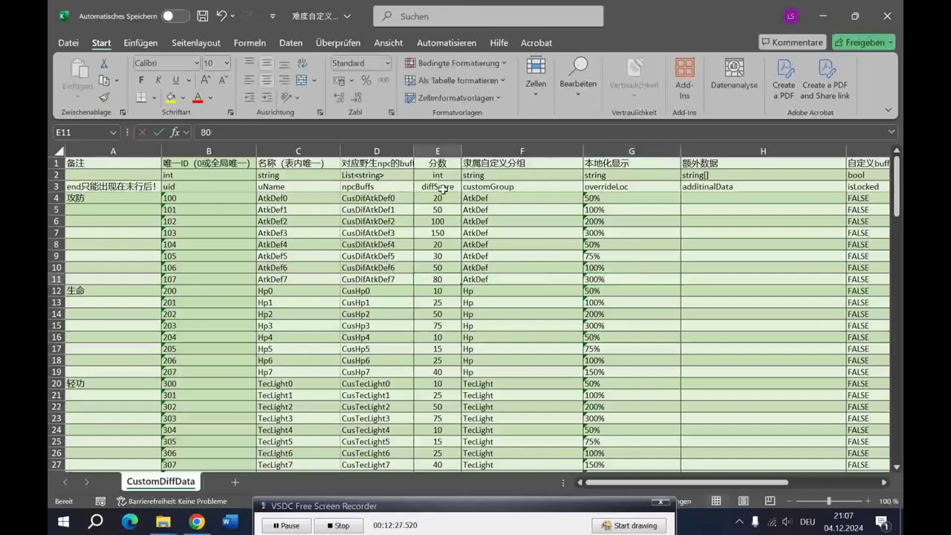
{"action": "type", "text": "800"}
{"action": "key", "text": "Return"}
{"action": "scroll", "coordinate": [483, 319], "scroll_direction": "down", "scroll_amount": 1}
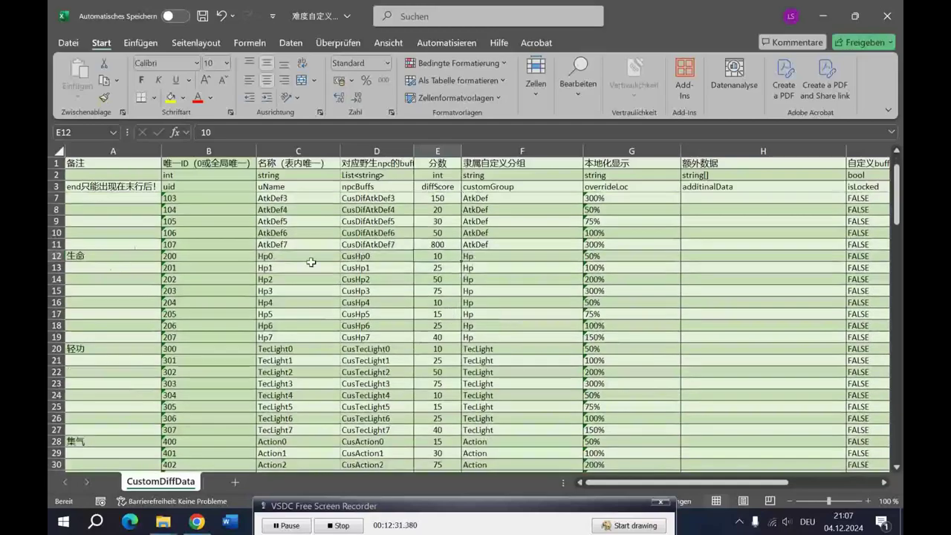
{"action": "scroll", "coordinate": [306, 253], "scroll_direction": "up", "scroll_amount": 1}
{"action": "left_click_drag", "start_coordinate": [297, 210], "coordinate": [332, 270]}
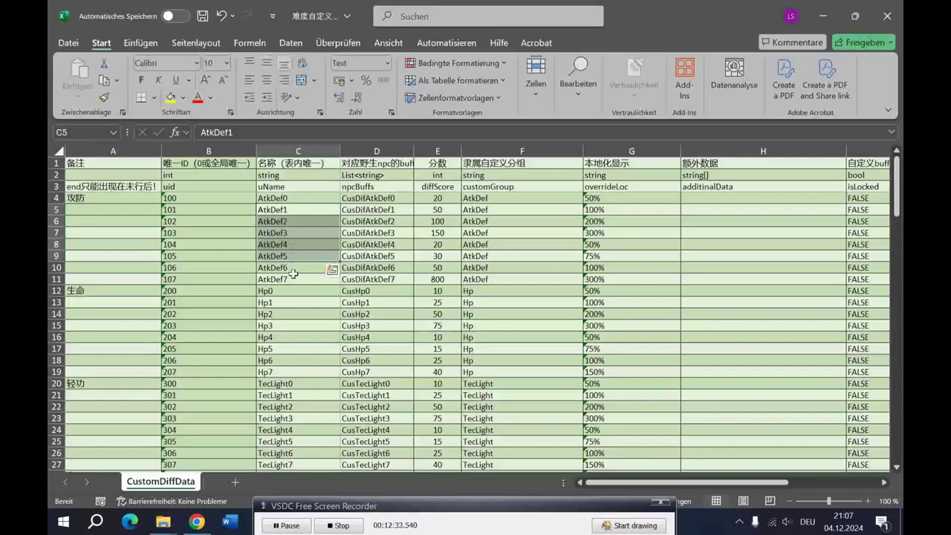
{"action": "left_click", "coordinate": [297, 279]}
Give Hp7 a score of 4000 and an overrideLoc of 1500%
{"action": "scroll", "coordinate": [398, 350], "scroll_direction": "down", "scroll_amount": 1}
{"action": "left_click", "coordinate": [290, 337]}
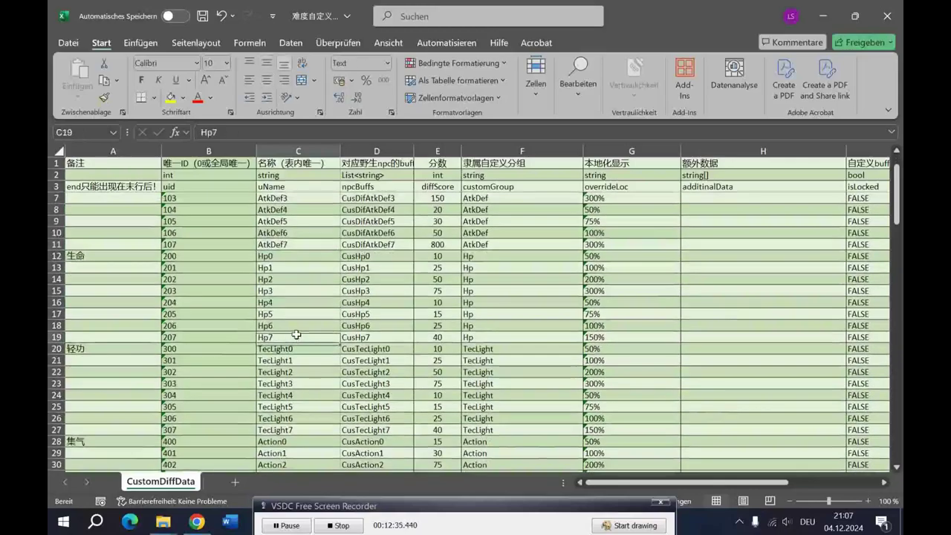
{"action": "left_click", "coordinate": [450, 337]}
{"action": "type", "text": "4000"}
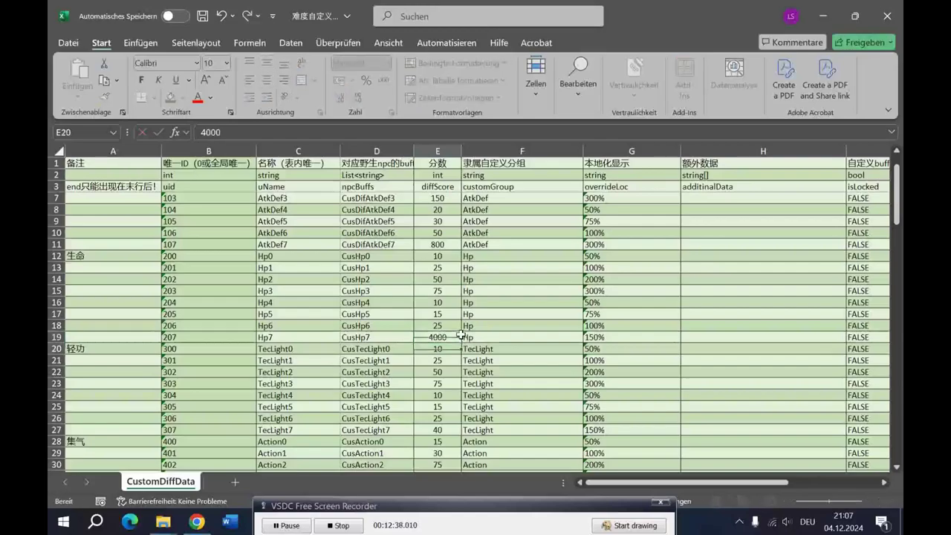
{"action": "key", "text": "Return"}
{"action": "left_click", "coordinate": [610, 337]}
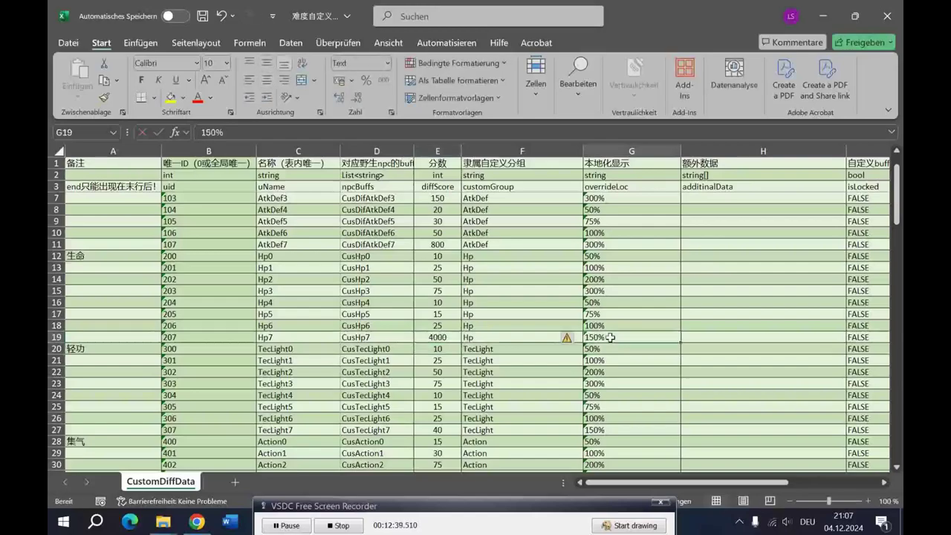
{"action": "type", "text": "1500%"}
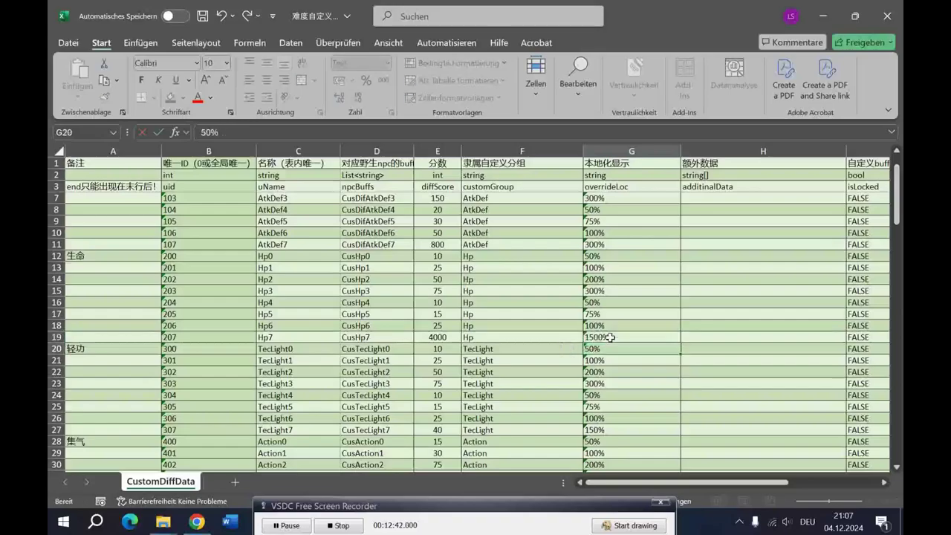
{"action": "key", "text": "Return"}
Give TecLight7 a score of 4000 and an overrideLoc of 1500%
{"action": "scroll", "coordinate": [394, 327], "scroll_direction": "down", "scroll_amount": 3}
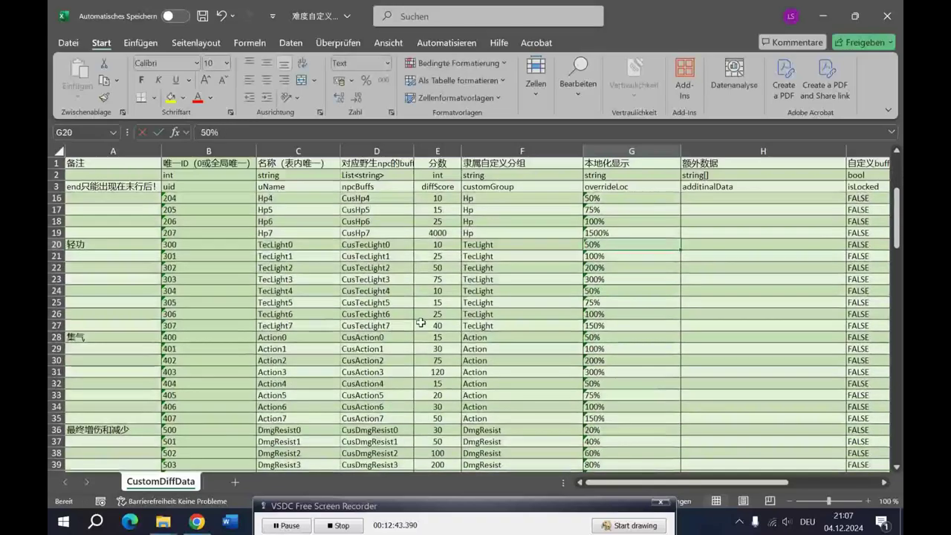
{"action": "left_click", "coordinate": [422, 327]}
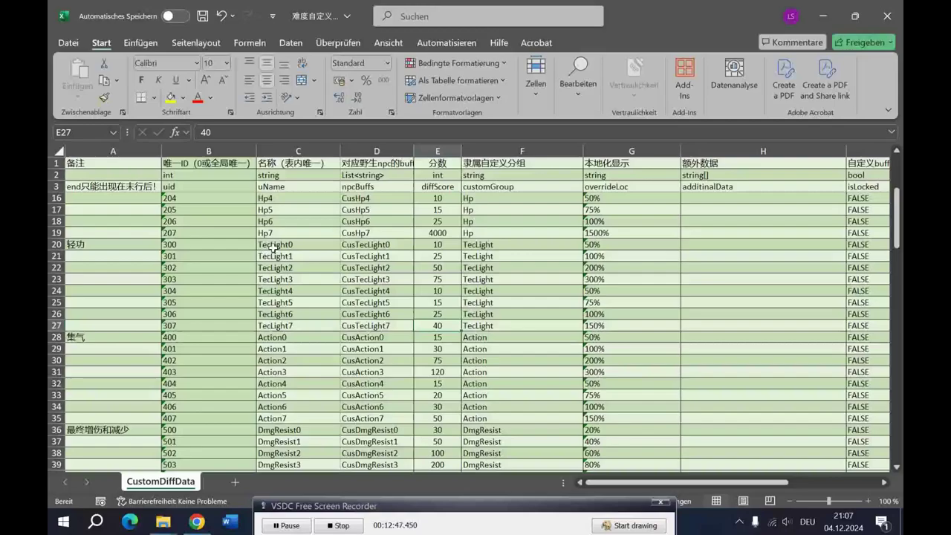
{"action": "type", "text": "4000"}
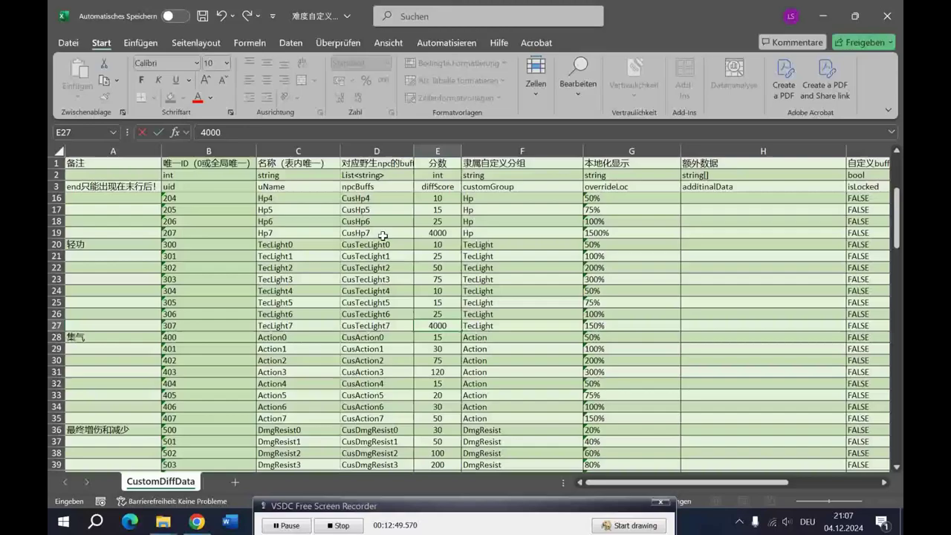
{"action": "left_click", "coordinate": [659, 323]}
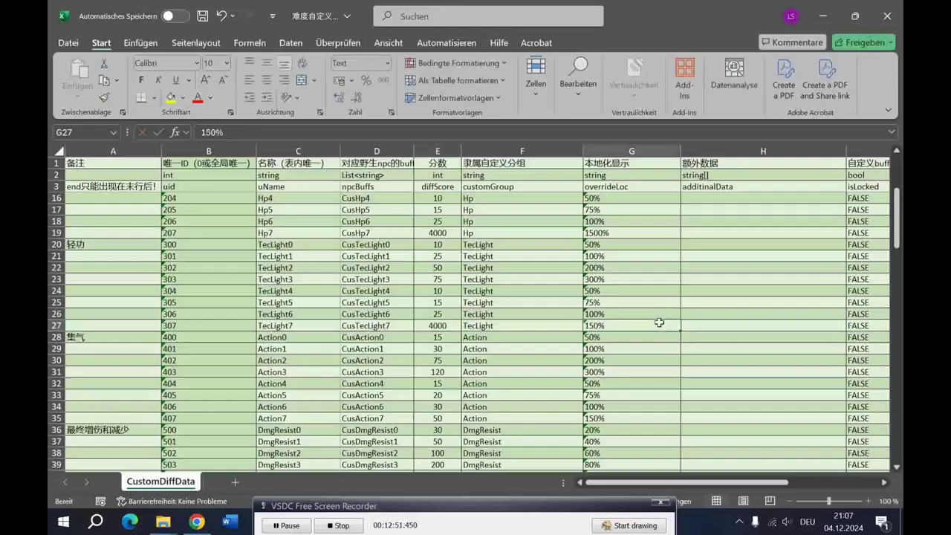
{"action": "type", "text": "150"}
{"action": "key", "text": "Return"}
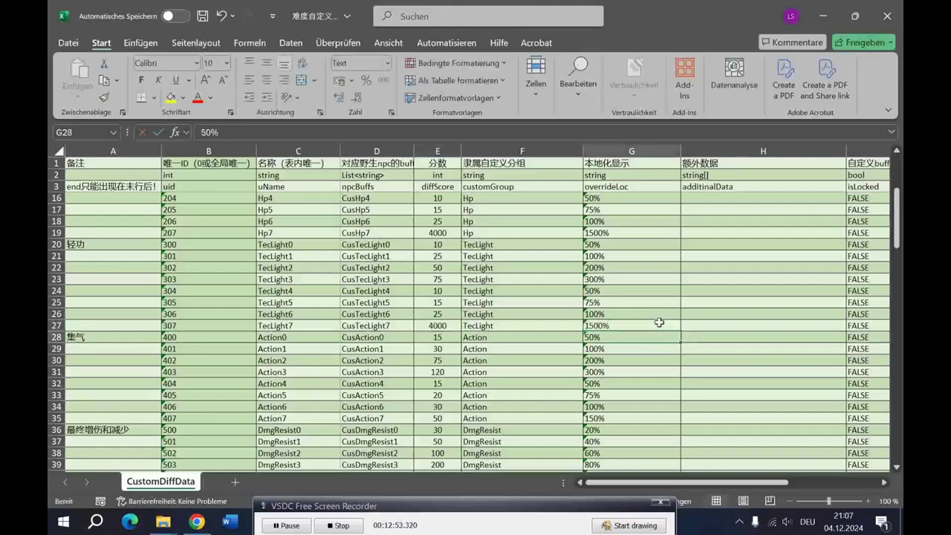
Give Action7 a score of 5000 and an overrideLoc of 1500%
{"action": "left_click", "coordinate": [506, 422]}
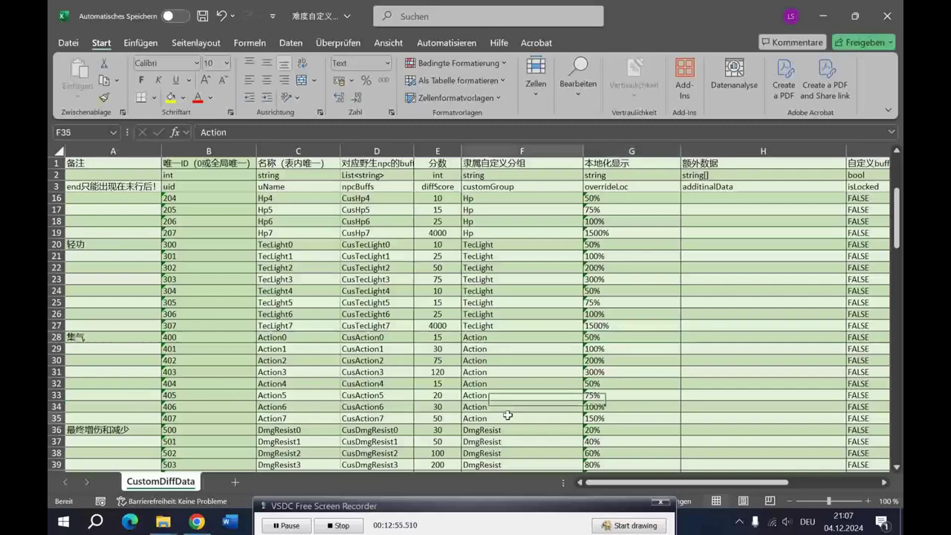
{"action": "left_click", "coordinate": [445, 420]}
{"action": "type", "text": "5000"}
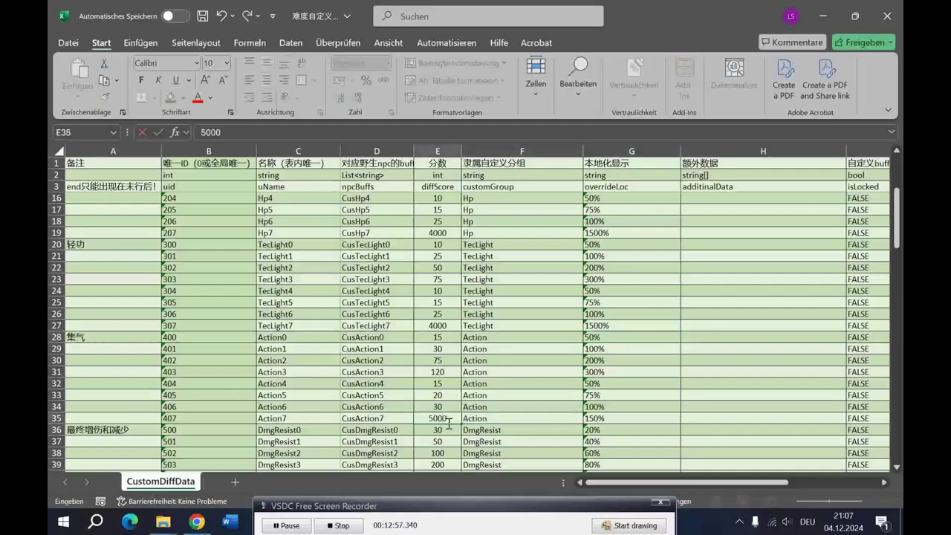
{"action": "key", "text": "Return"}
{"action": "left_click", "coordinate": [614, 422]}
{"action": "type", "text": "1500"}
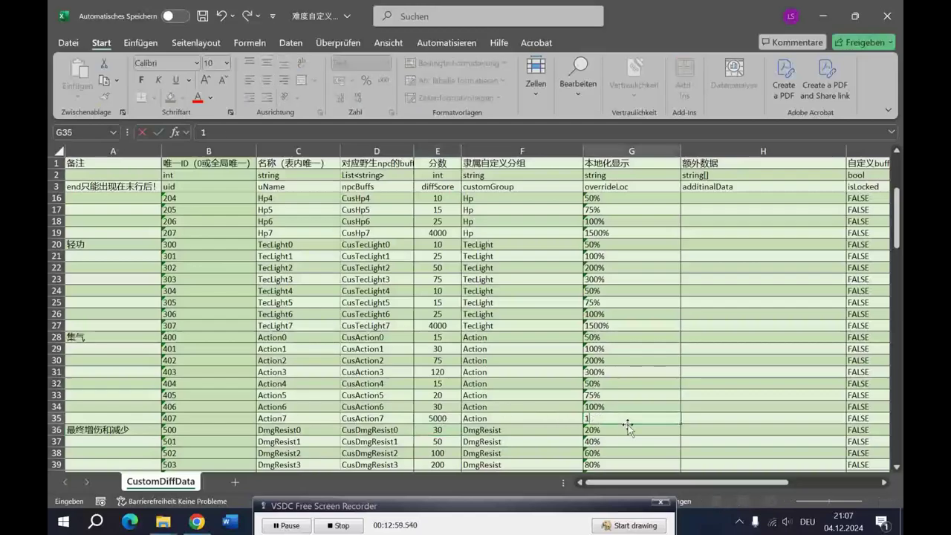
{"action": "key", "text": "Return"}
Save the edited 难度自定义配置 workbook
{"action": "scroll", "coordinate": [628, 427], "scroll_direction": "up", "scroll_amount": 4}
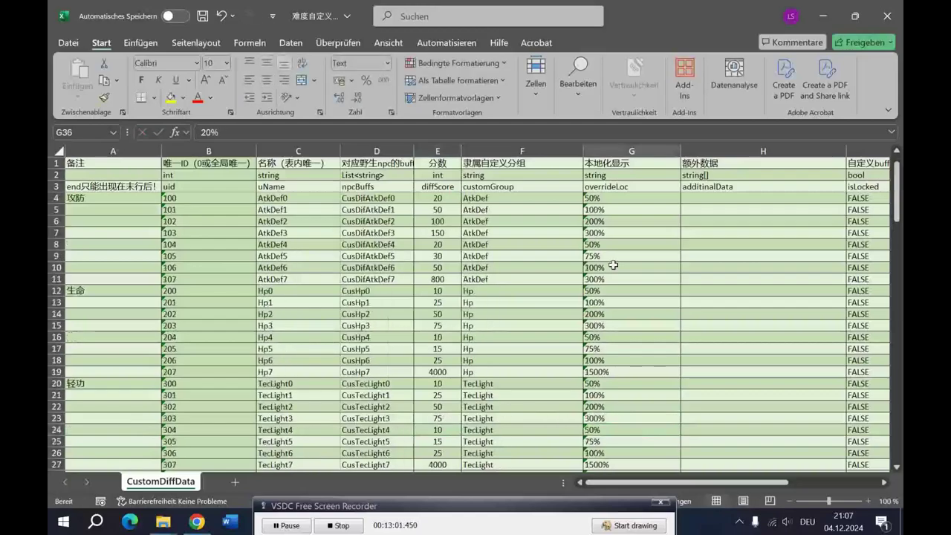
{"action": "left_click", "coordinate": [614, 266]}
{"action": "key", "text": "ctrl+s"}
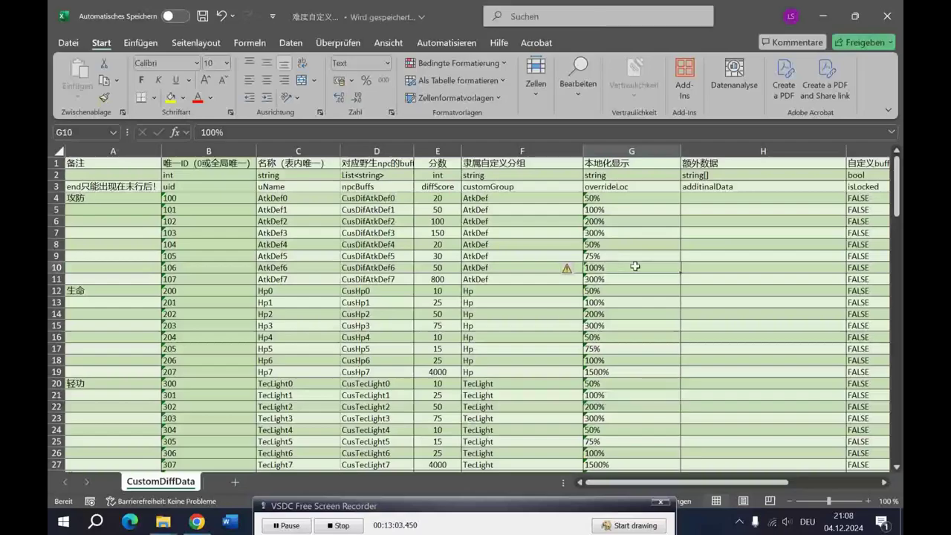
Close the workbook and clear the search in folder 1
{"action": "left_click", "coordinate": [888, 16]}
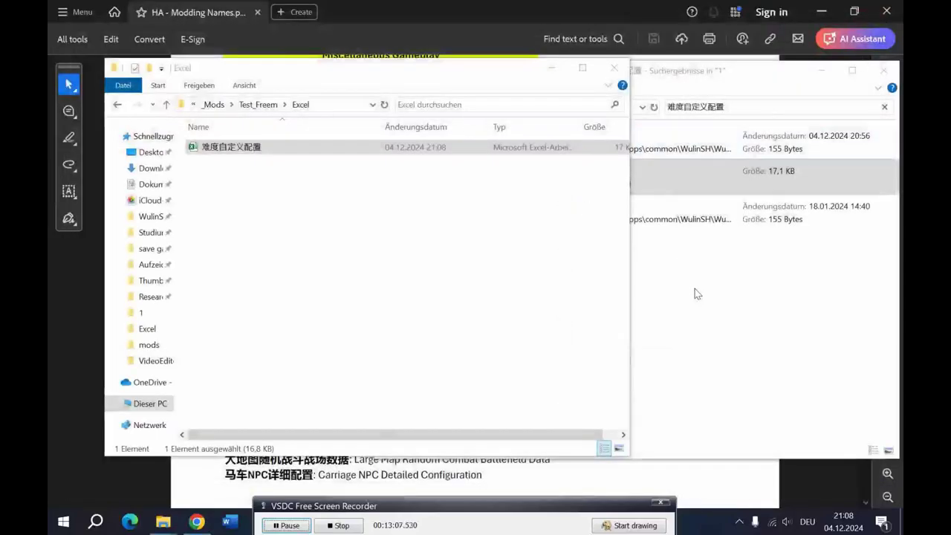
{"action": "left_click", "coordinate": [697, 294]}
{"action": "left_click", "coordinate": [884, 106]}
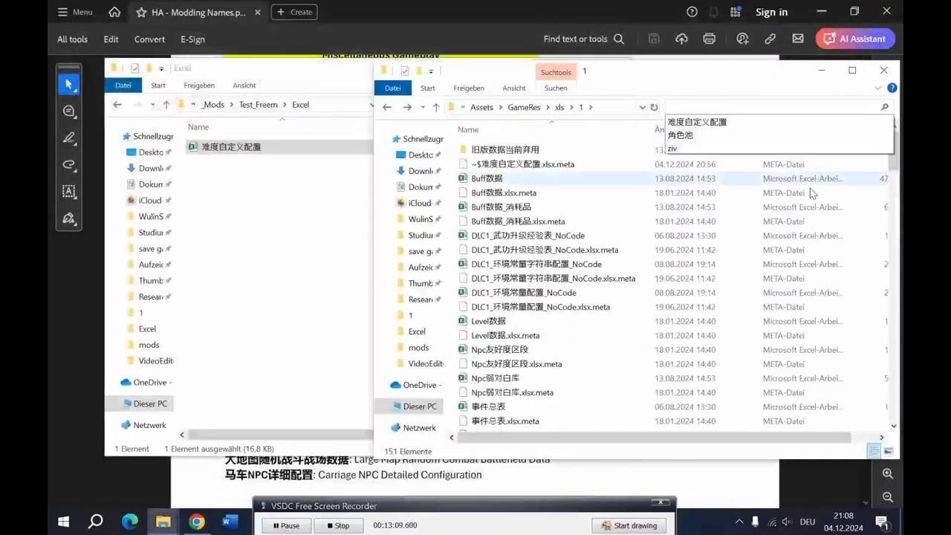
{"action": "left_click", "coordinate": [685, 249]}
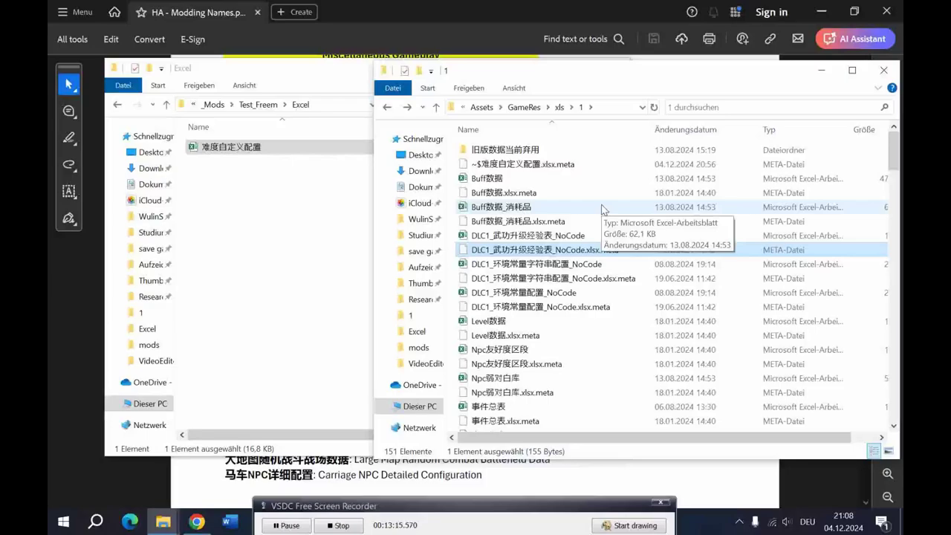
Select the Buff数据 table name in the modding names PDF
{"action": "left_click", "coordinate": [554, 12]}
{"action": "scroll", "coordinate": [630, 314], "scroll_direction": "up", "scroll_amount": 3}
{"action": "scroll", "coordinate": [629, 314], "scroll_direction": "up", "scroll_amount": 10}
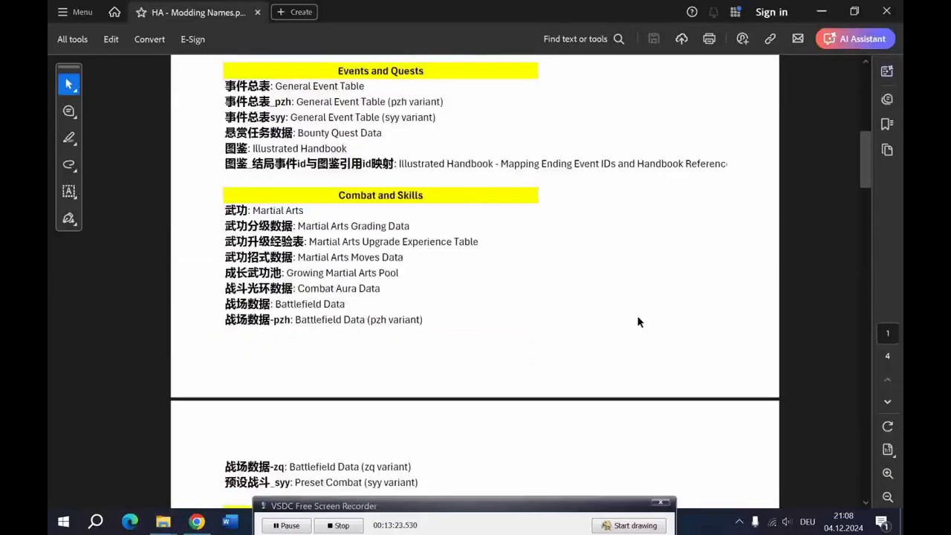
{"action": "scroll", "coordinate": [637, 322], "scroll_direction": "up", "scroll_amount": 5}
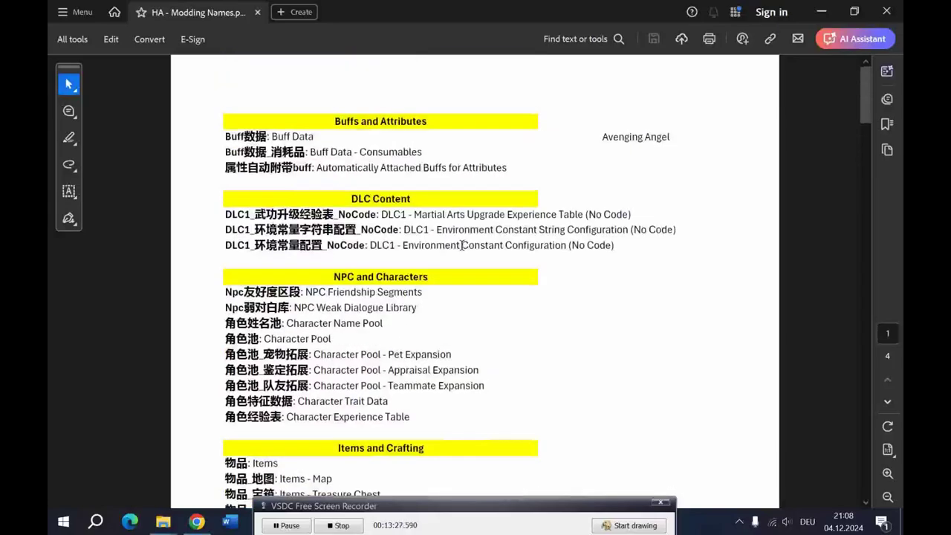
{"action": "left_click_drag", "start_coordinate": [225, 136], "coordinate": [267, 136]}
{"action": "key", "text": "ctrl+c"}
Search folder 1 for Buff数据 and paste the workbook into the mod's Excel folder
{"action": "key", "text": "alt+Tab"}
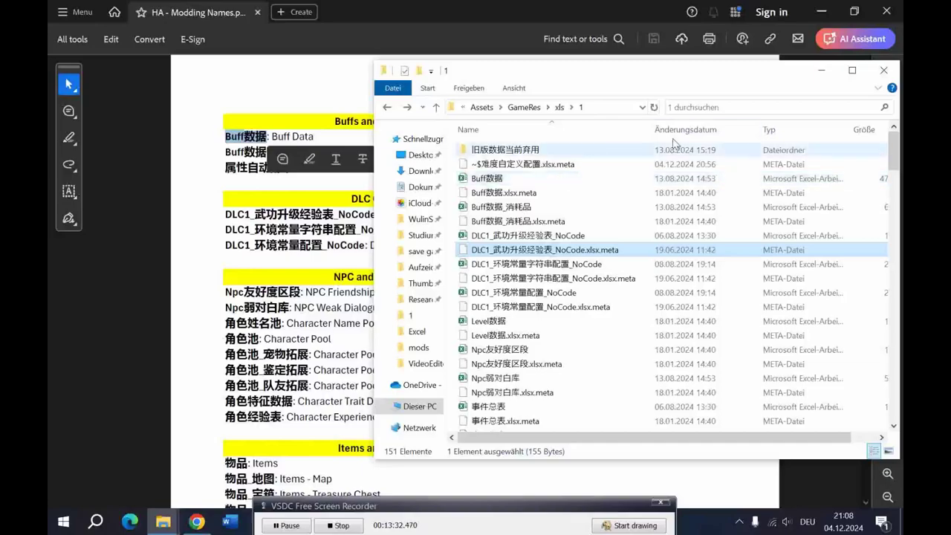
{"action": "left_click", "coordinate": [752, 106]}
{"action": "key", "text": "ctrl+v"}
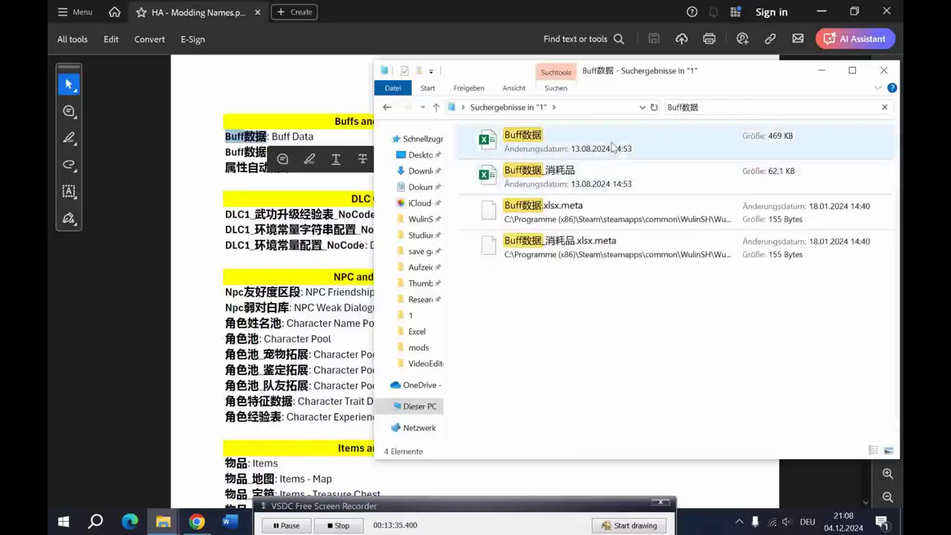
{"action": "left_click", "coordinate": [612, 146]}
{"action": "key", "text": "alt+Tab"}
{"action": "key", "text": "Tab"}
{"action": "key", "text": "Tab"}
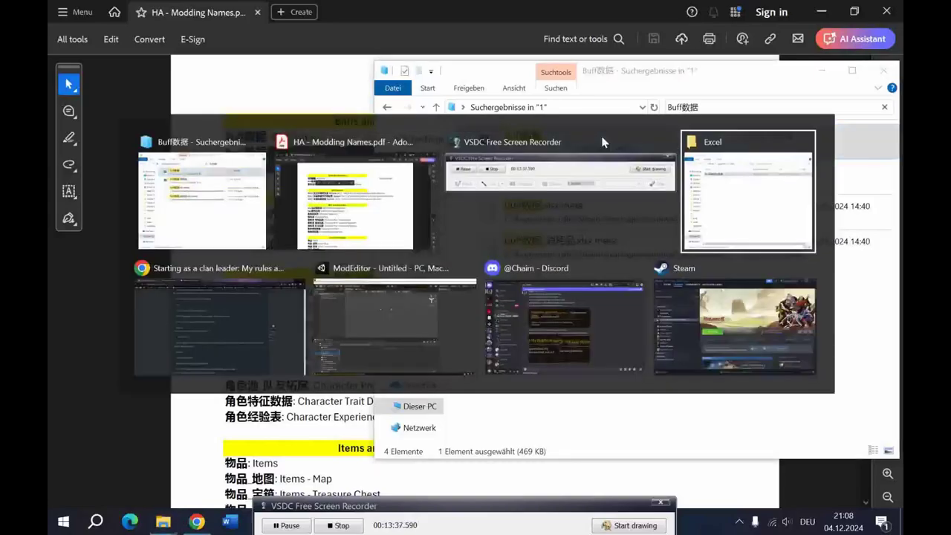
{"action": "key", "text": "ctrl+v"}
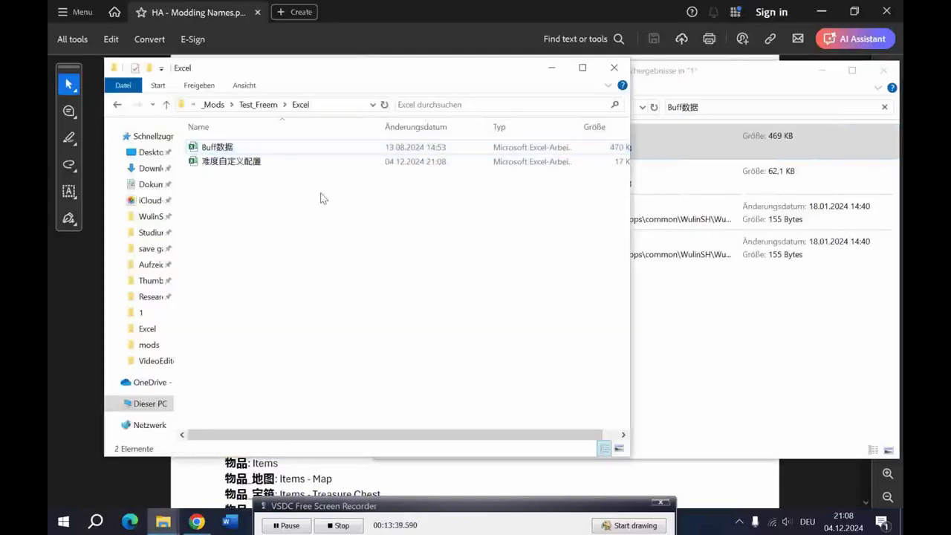
Open Buff数据, then 难度自定义配置, from the mod's Excel folder, ending on Buff数据
{"action": "double_click", "coordinate": [244, 152]}
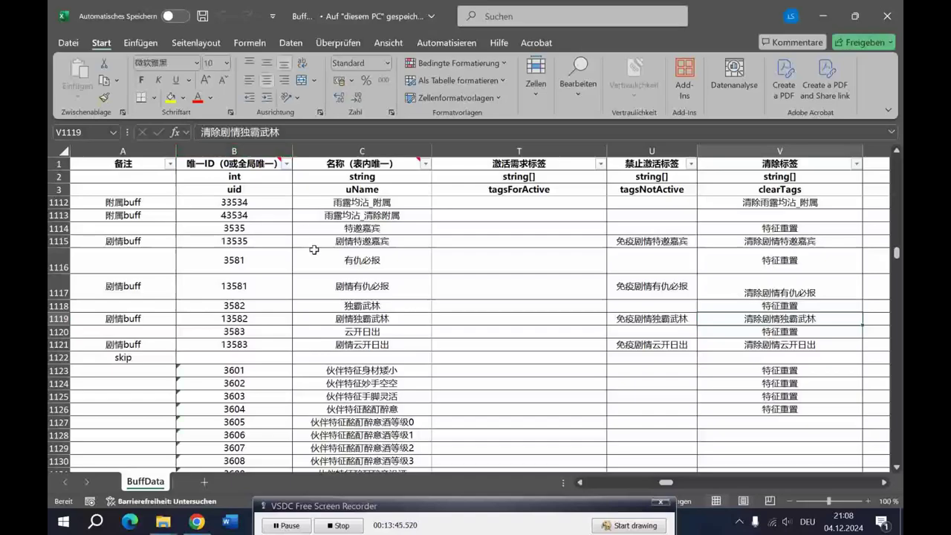
{"action": "key", "text": "alt+Tab"}
{"action": "left_click", "coordinate": [257, 232]}
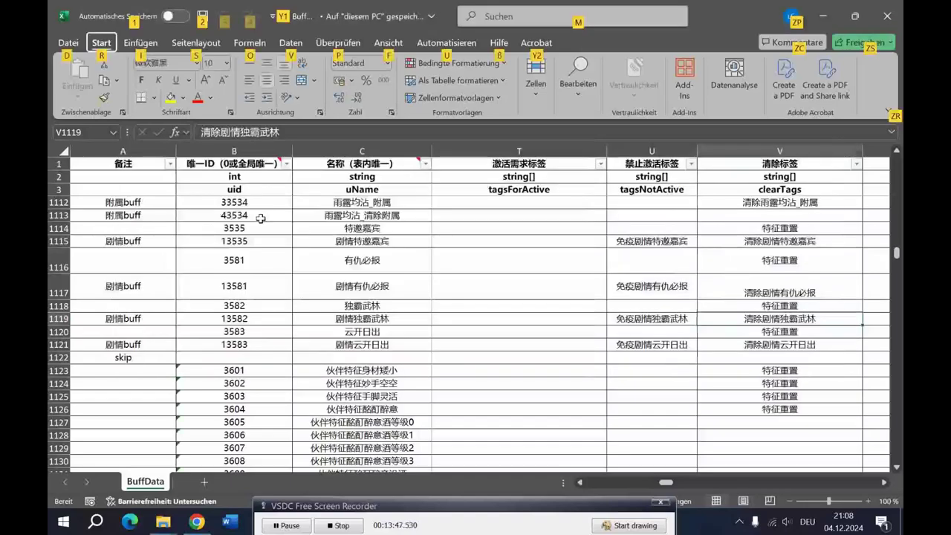
{"action": "key", "text": "alt+Tab"}
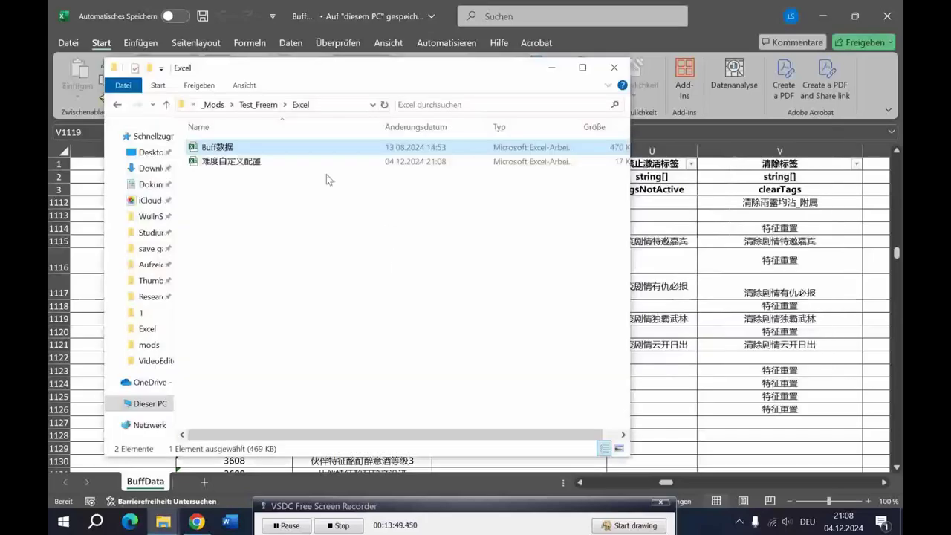
{"action": "left_click", "coordinate": [316, 162]}
{"action": "double_click", "coordinate": [315, 162]}
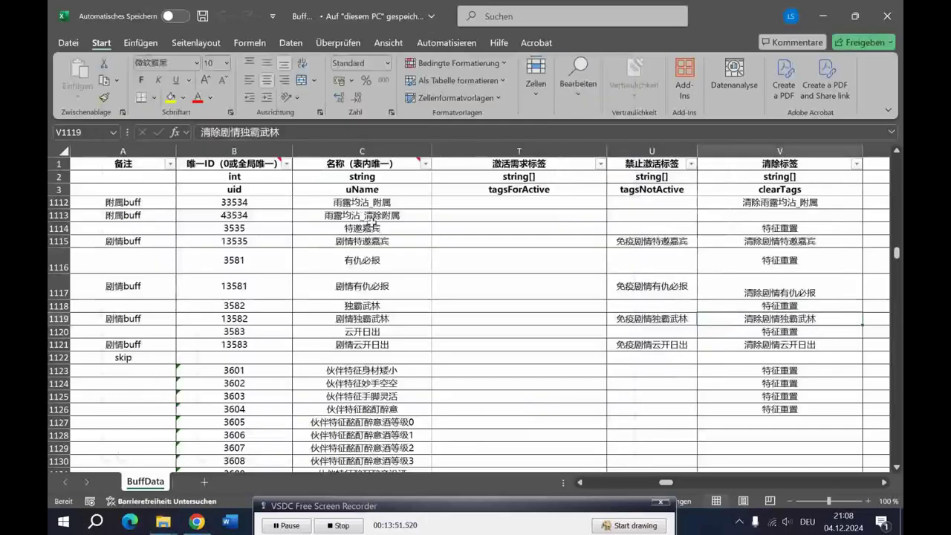
{"action": "key", "text": "alt+Tab"}
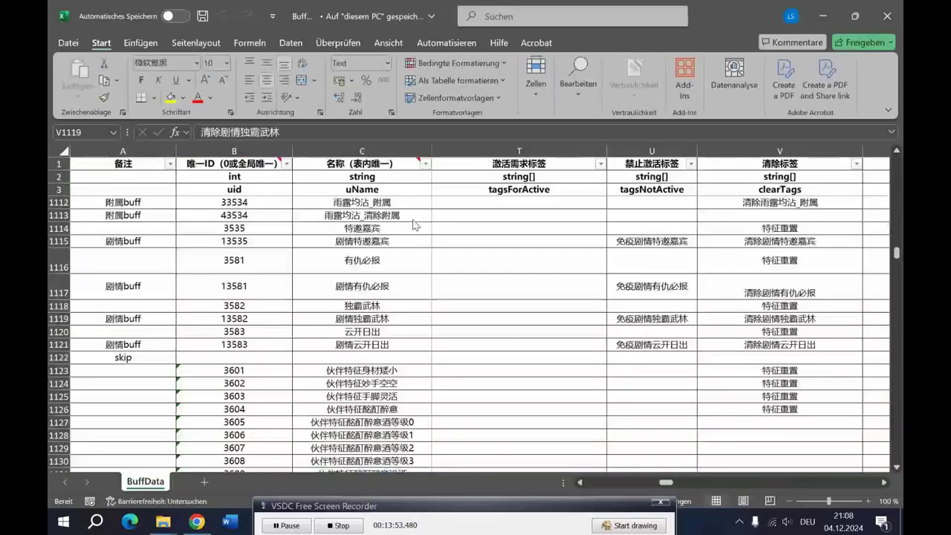
Compare AtkDef7 in C11 with buff name CusDifAtkDef7 in D11, then copy AtkDef7
{"action": "key", "text": "alt+Tab"}
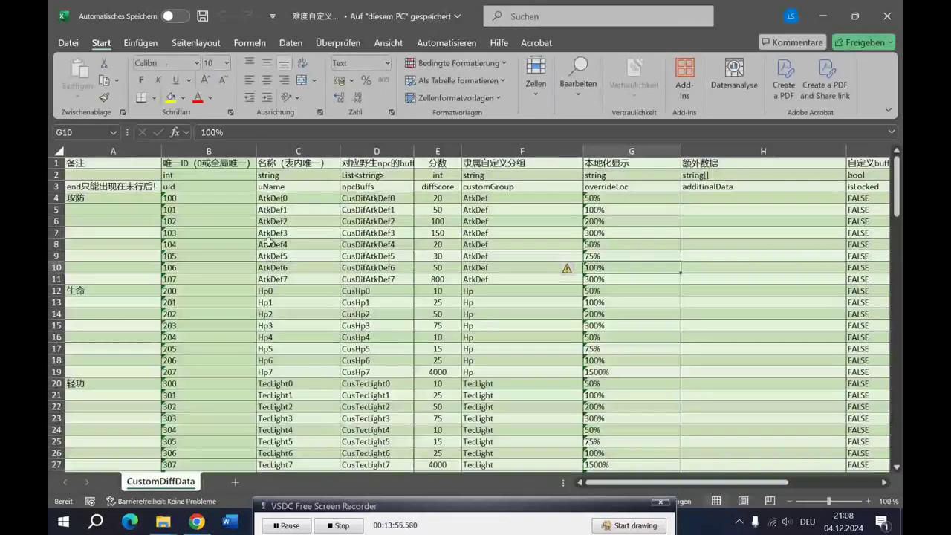
{"action": "left_click", "coordinate": [293, 291]}
{"action": "left_click", "coordinate": [297, 278]}
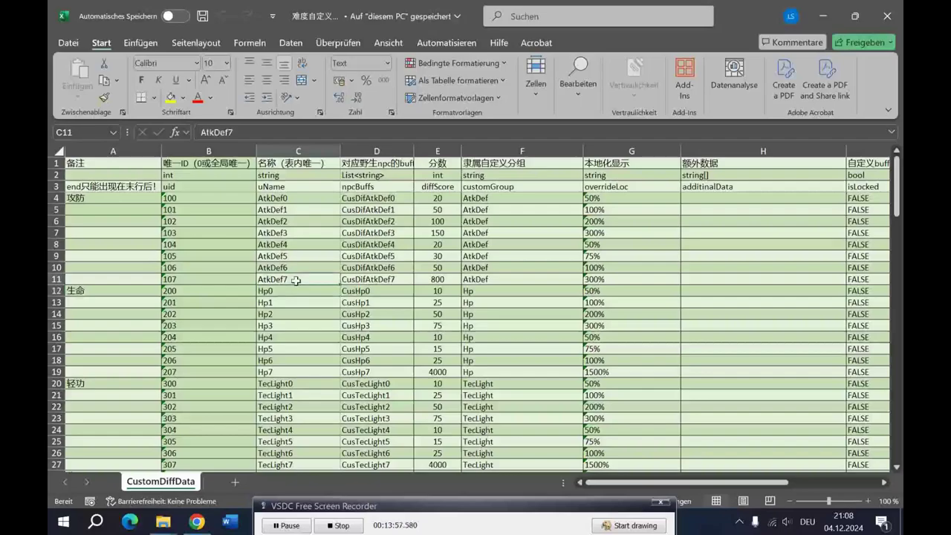
{"action": "left_click", "coordinate": [354, 281]}
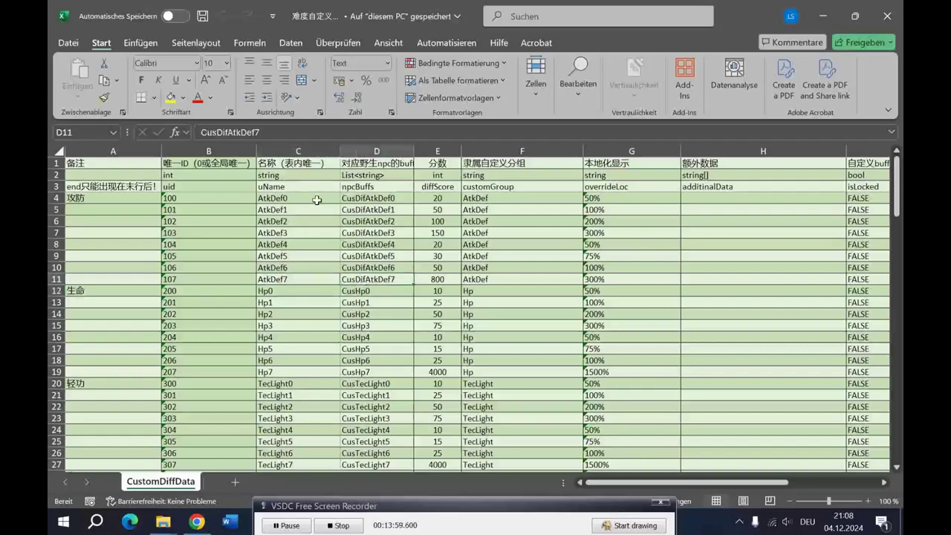
{"action": "left_click", "coordinate": [303, 276]}
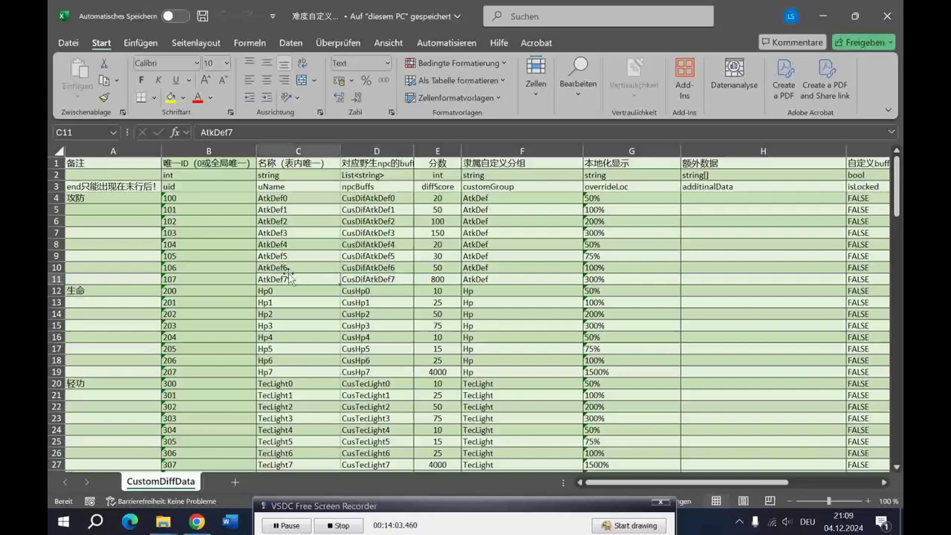
{"action": "left_click", "coordinate": [371, 280]}
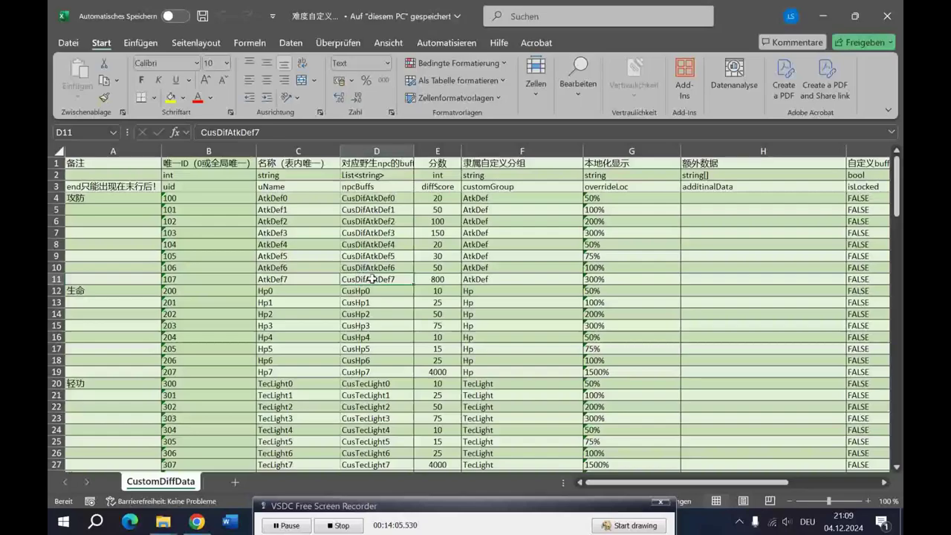
{"action": "left_click", "coordinate": [301, 278]}
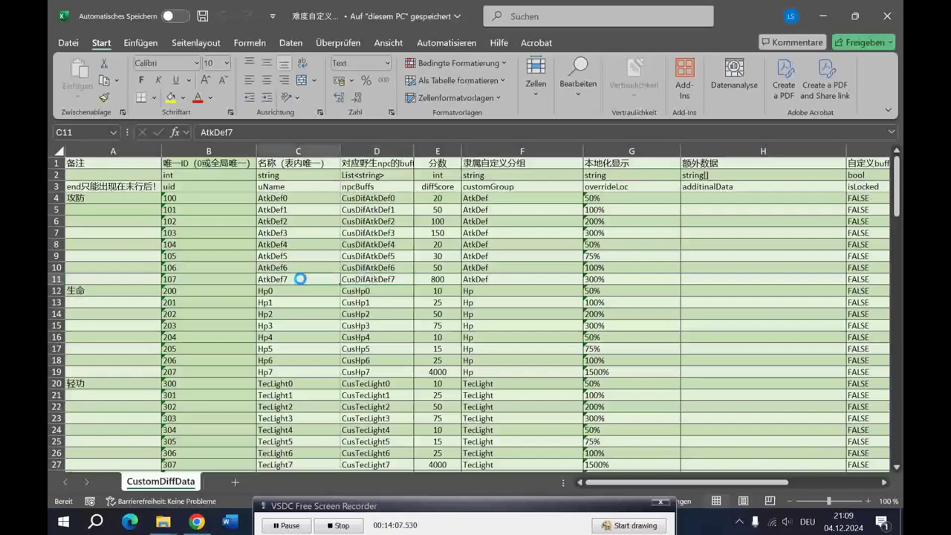
{"action": "key", "text": "ctrl+c"}
{"action": "key", "text": "alt+Tab"}
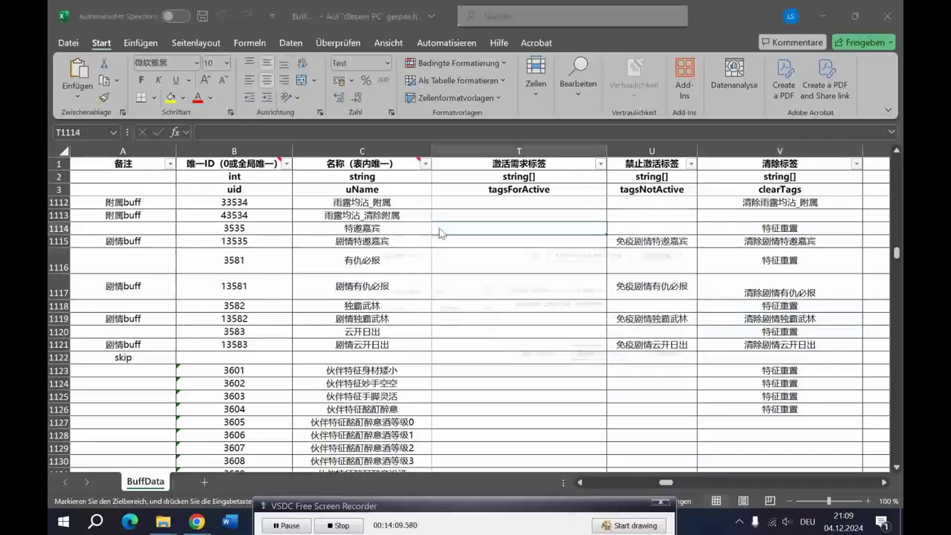
Find AtkDef7 in the BuffData sheet, landing on the CusDifAtkDef7 row
{"action": "key", "text": "ctrl+f"}
{"action": "key", "text": "ctrl+v"}
{"action": "key", "text": "Return"}
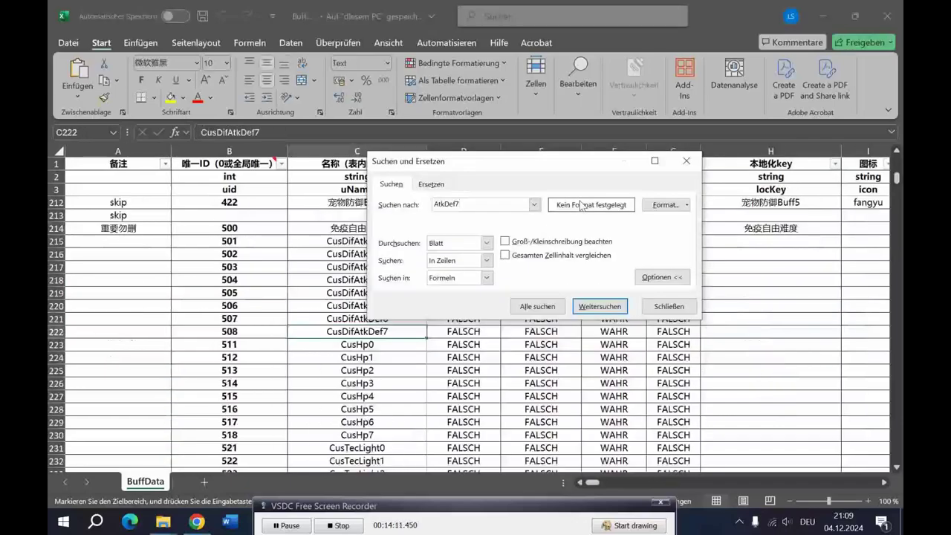
{"action": "left_click", "coordinate": [669, 306]}
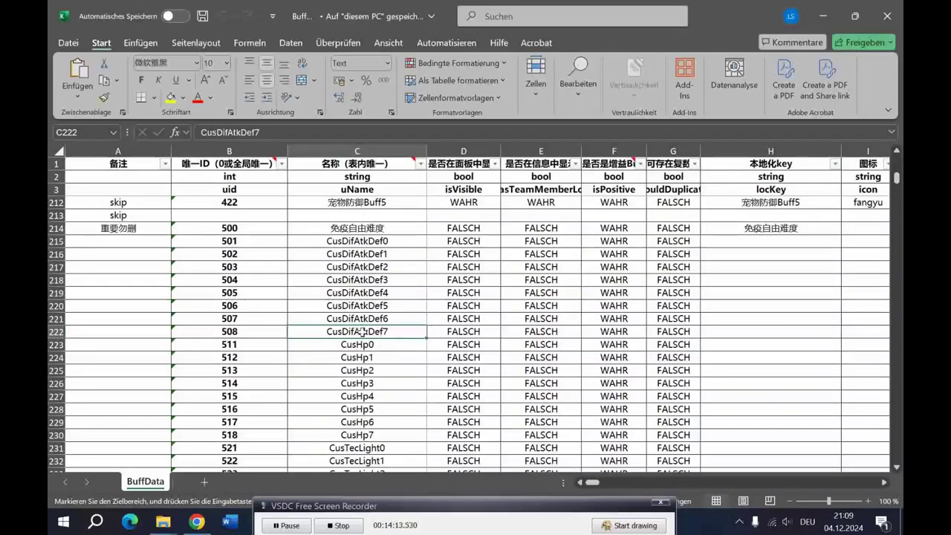
Verify the CusDifAtkDef7 name and move along row 222 to its continousEffect 攻击%|1.5,防御%|1.5
{"action": "key", "text": "alt+Tab"}
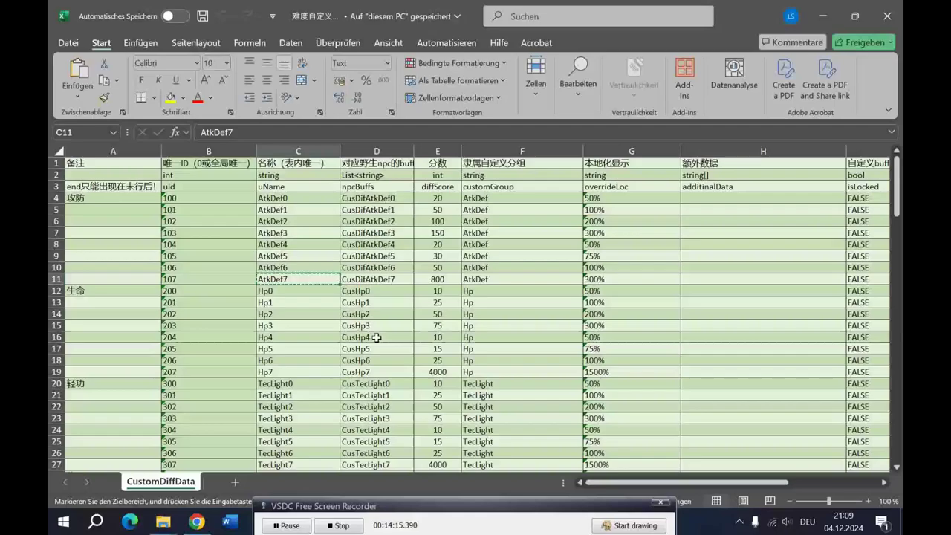
{"action": "left_click", "coordinate": [392, 279]}
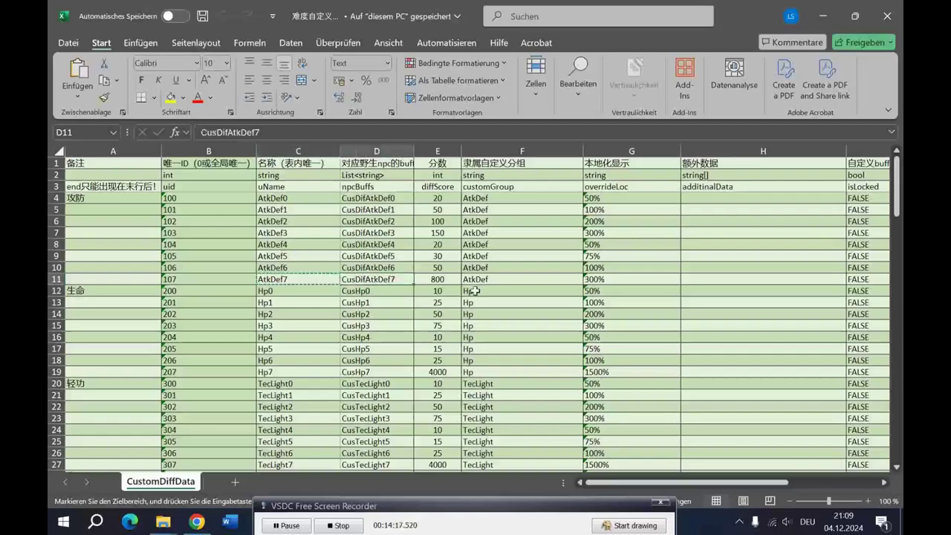
{"action": "key", "text": "alt+Tab"}
{"action": "key", "text": "Right"}
{"action": "key", "text": "Right"}
{"action": "key", "text": "Right"}
{"action": "key", "text": "Right"}
{"action": "key", "text": "Right"}
{"action": "key", "text": "Right"}
{"action": "key", "text": "Right"}
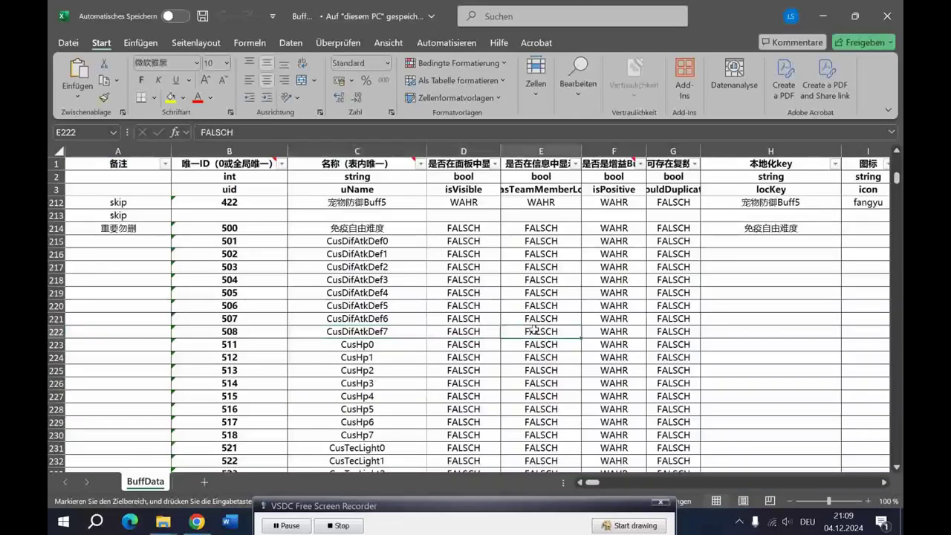
{"action": "key", "text": "Right"}
{"action": "key", "text": "Right"}
{"action": "key", "text": "Right"}
{"action": "key", "text": "Right"}
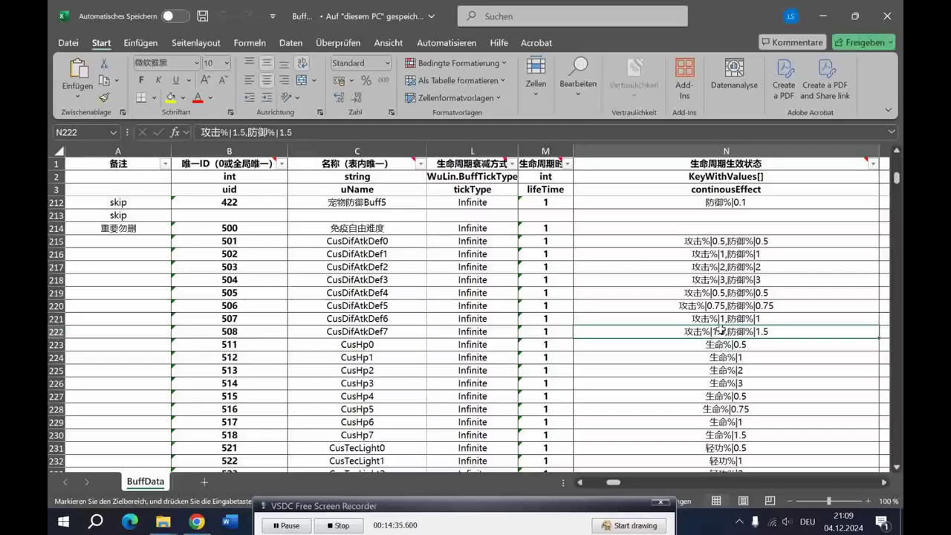
Change CusDifAtkDef7's effect in N222 so its attack and defence bonuses become 3
{"action": "double_click", "coordinate": [723, 332]}
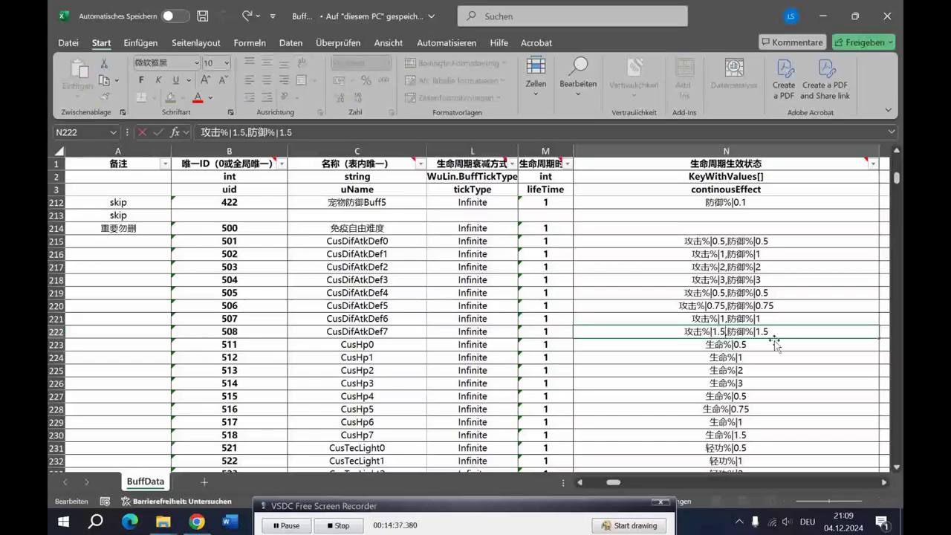
{"action": "key", "text": "BackSpace"}
{"action": "key", "text": "BackSpace"}
{"action": "key", "text": "BackSpace"}
{"action": "type", "text": "3"}
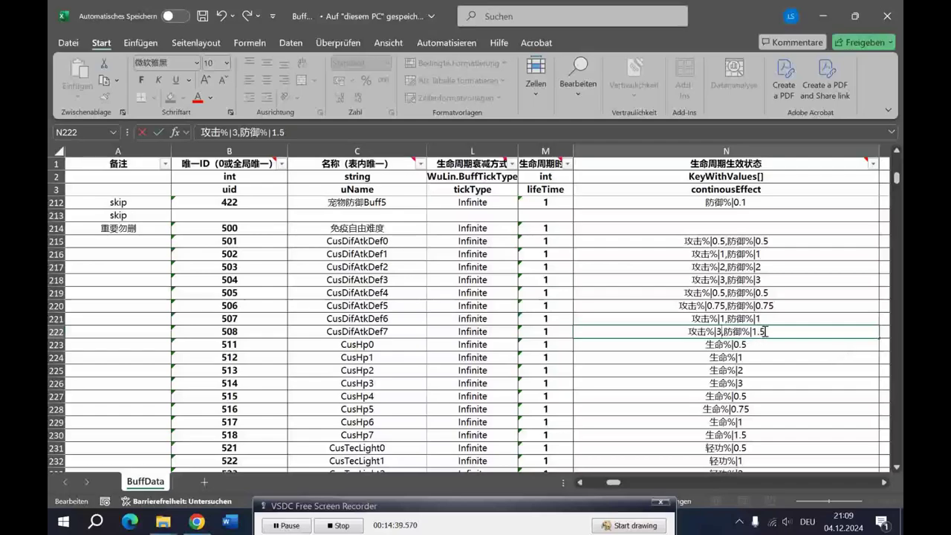
{"action": "key", "text": "BackSpace"}
{"action": "key", "text": "BackSpace"}
{"action": "key", "text": "BackSpace"}
{"action": "type", "text": "3"}
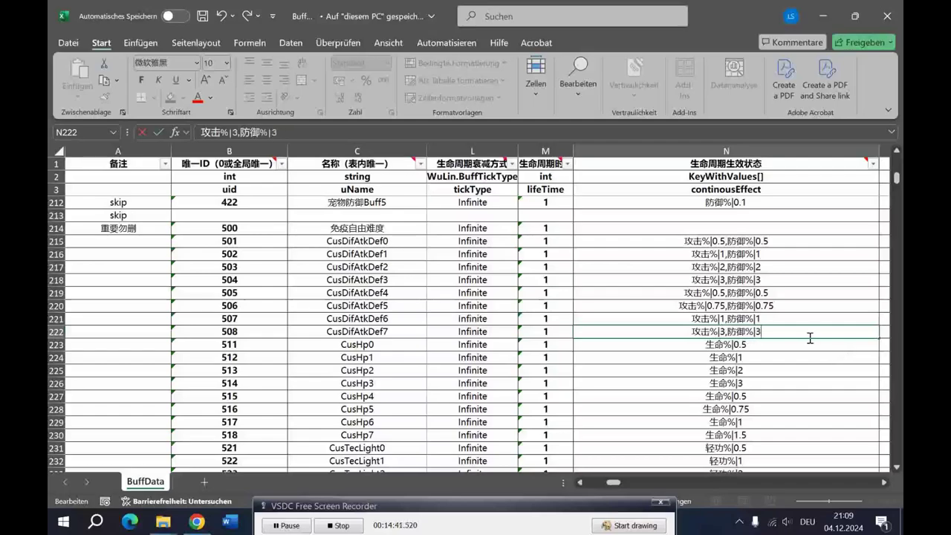
{"action": "key", "text": "Return"}
Change CusHp7's health bonus in N230 from 1.5 to 15
{"action": "scroll", "coordinate": [600, 333], "scroll_direction": "down", "scroll_amount": 2}
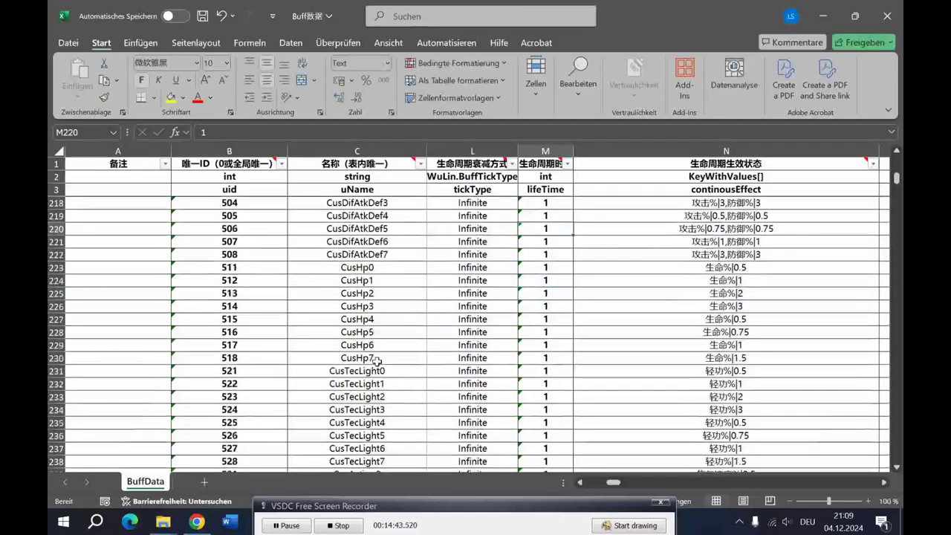
{"action": "left_click", "coordinate": [356, 356]}
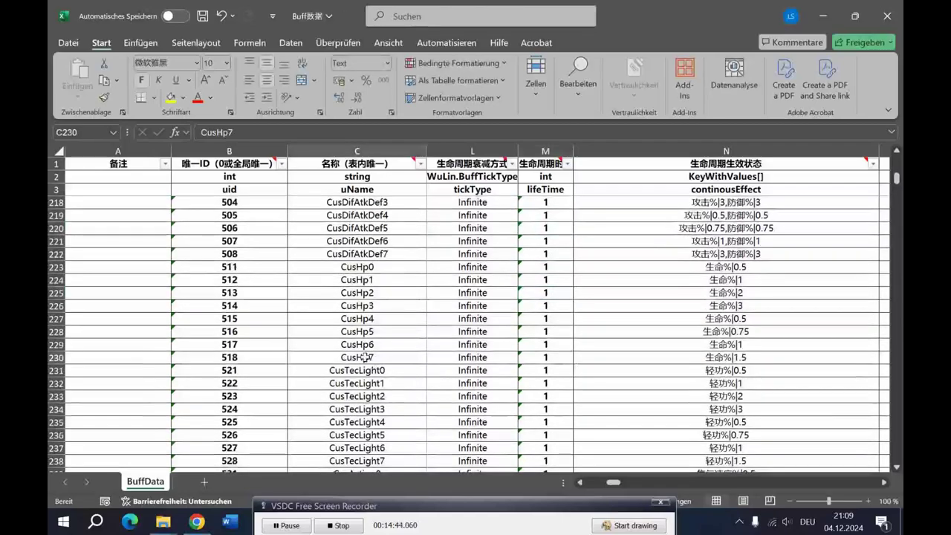
{"action": "left_click", "coordinate": [703, 357]}
{"action": "double_click", "coordinate": [753, 357]}
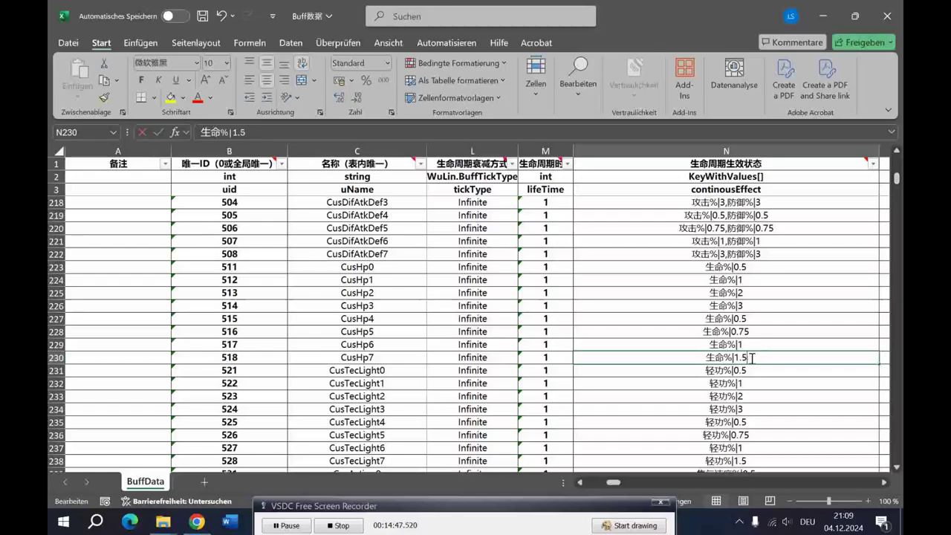
{"action": "key", "text": "BackSpace"}
{"action": "key", "text": "BackSpace"}
{"action": "type", "text": "5"}
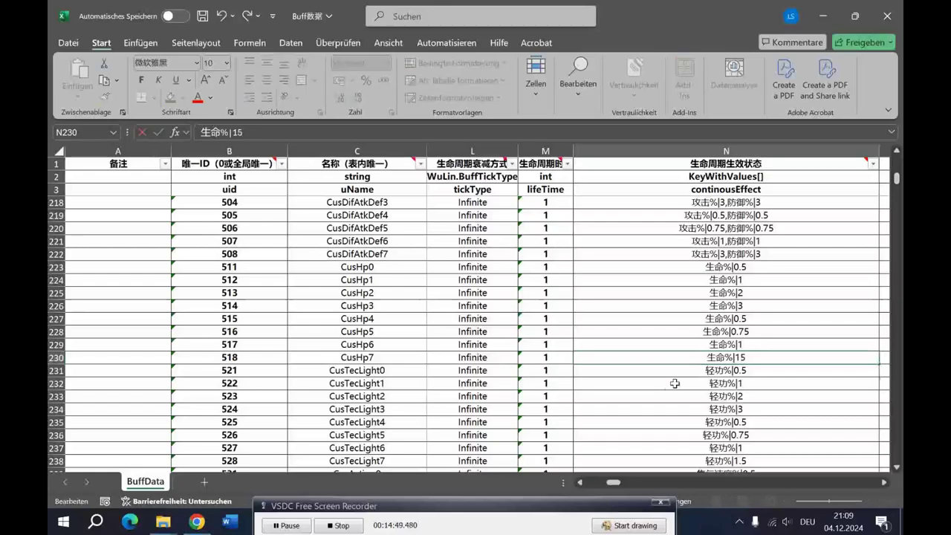
{"action": "key", "text": "Return"}
{"action": "left_click", "coordinate": [752, 358]}
Set CusTecLight7 and CusAction7 effect values to 15, then save the Buff数据 workbook
{"action": "scroll", "coordinate": [595, 349], "scroll_direction": "down", "scroll_amount": 3}
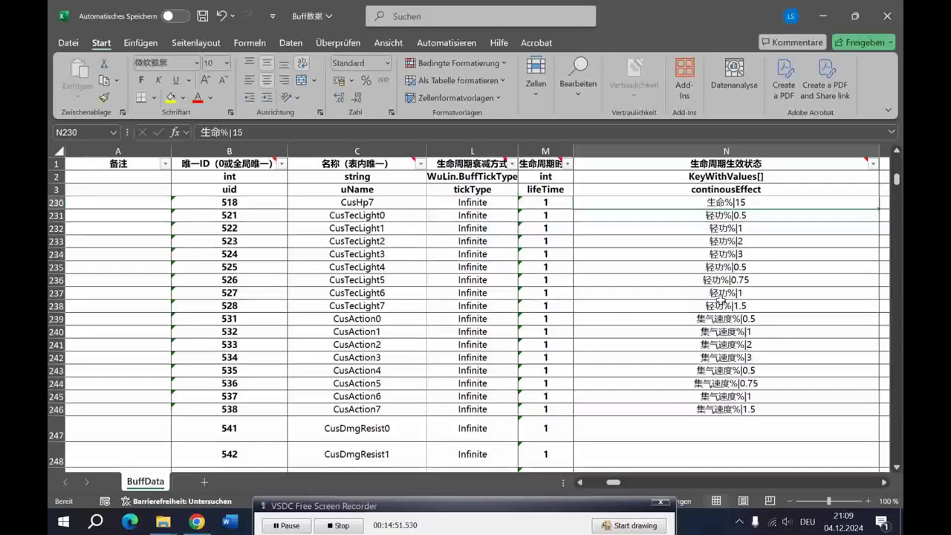
{"action": "left_click", "coordinate": [395, 339]}
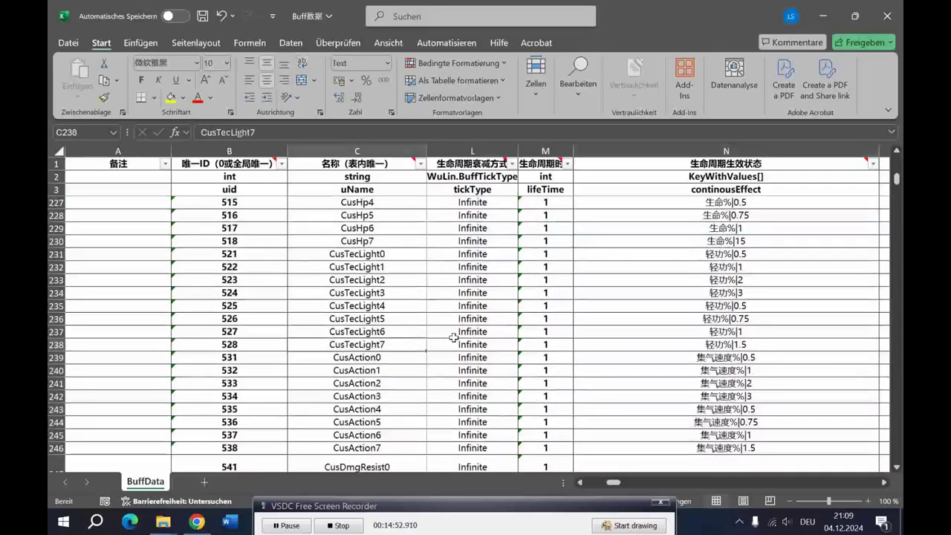
{"action": "double_click", "coordinate": [712, 344]}
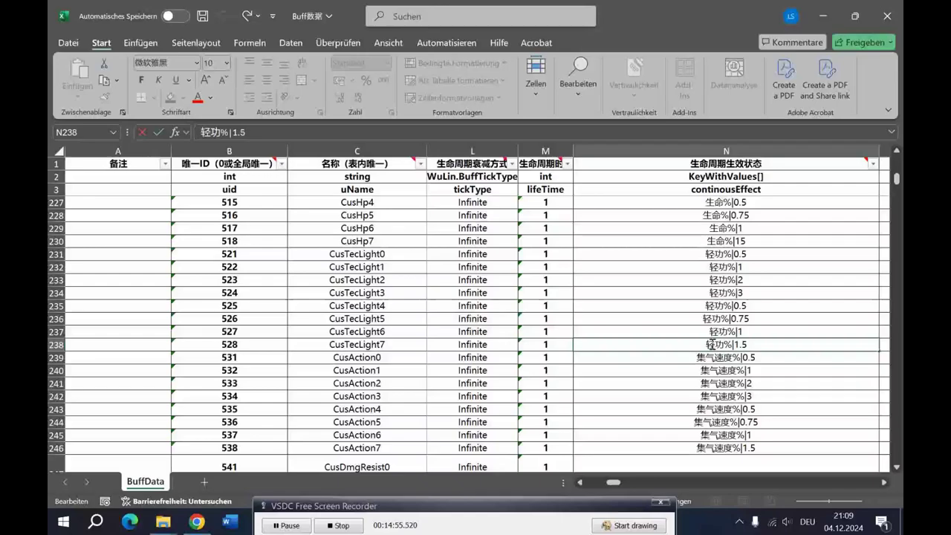
{"action": "key", "text": "Left"}
{"action": "key", "text": "BackSpace"}
{"action": "left_click", "coordinate": [676, 448]}
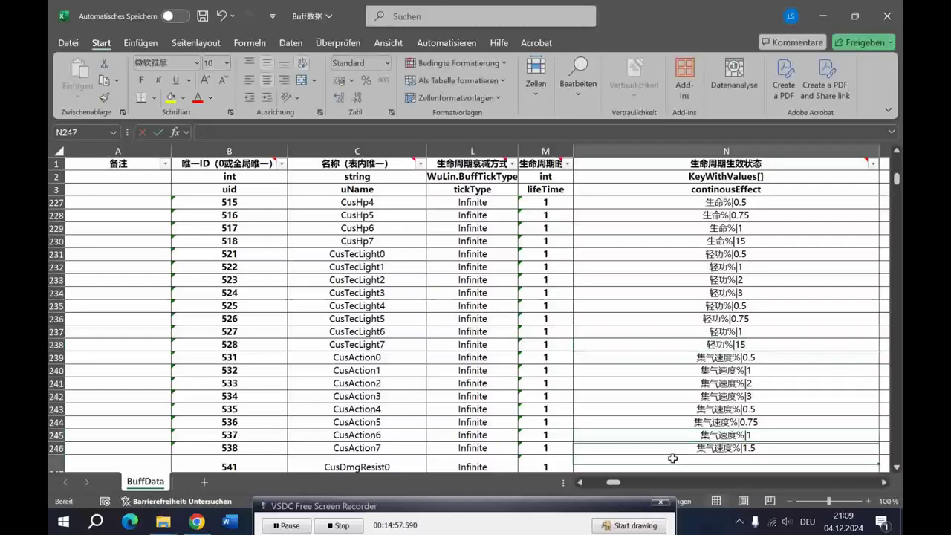
{"action": "scroll", "coordinate": [710, 394], "scroll_direction": "down", "scroll_amount": 1}
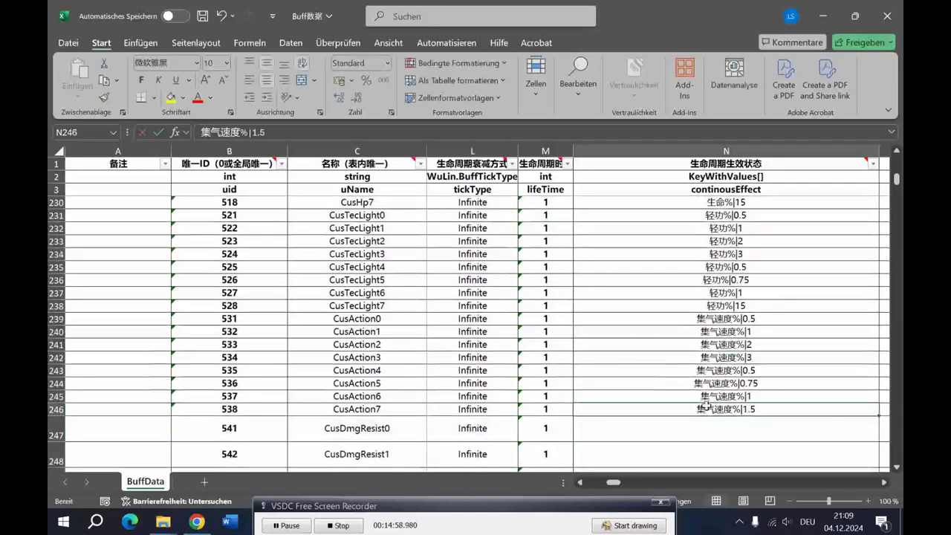
{"action": "double_click", "coordinate": [765, 410]}
{"action": "key", "text": "BackSpace"}
{"action": "key", "text": "BackSpace"}
{"action": "type", "text": "5"}
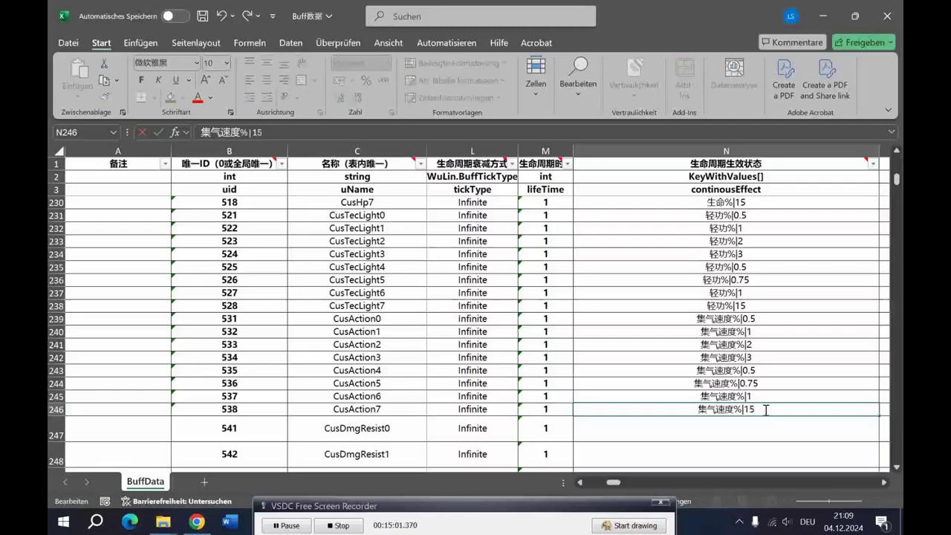
{"action": "left_click", "coordinate": [768, 384]}
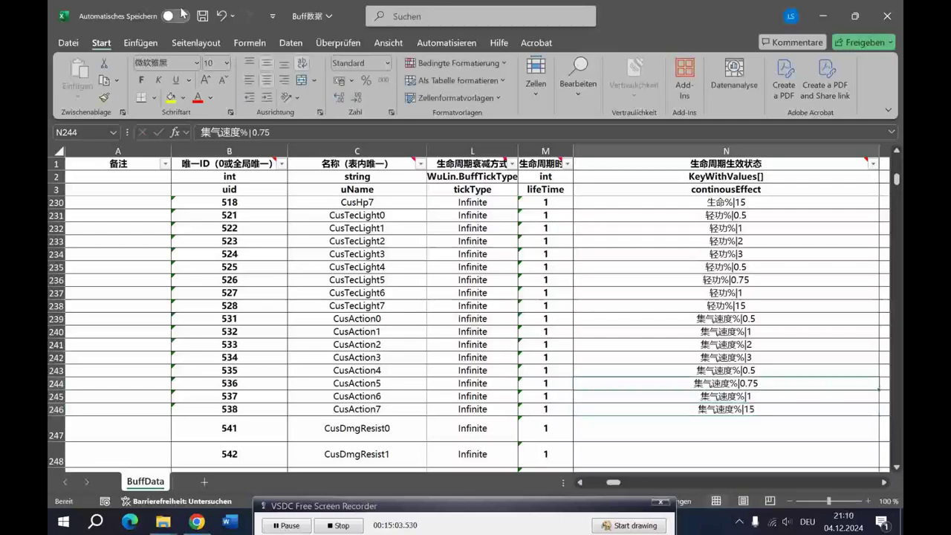
{"action": "left_click", "coordinate": [203, 15]}
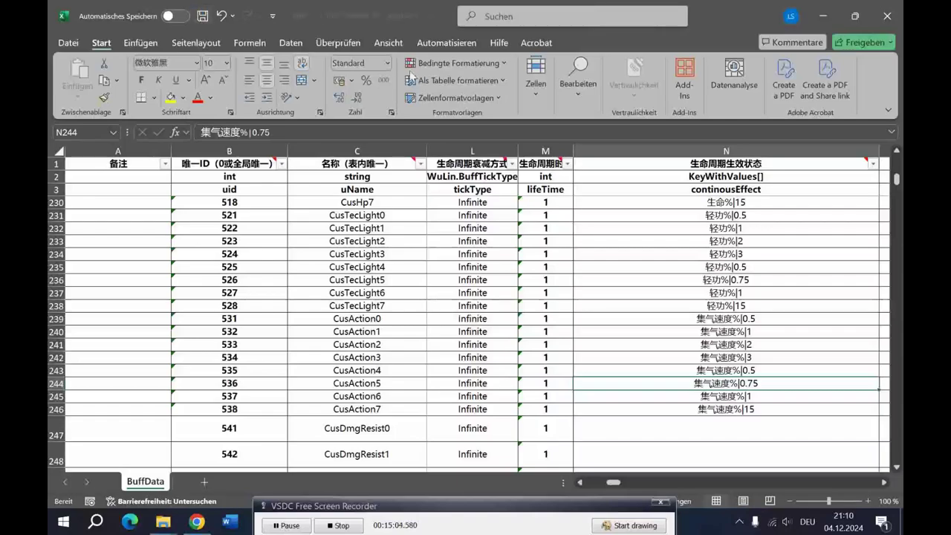
Close both Excel workbooks and switch back to the Unity ModEditor window
{"action": "left_click", "coordinate": [884, 14]}
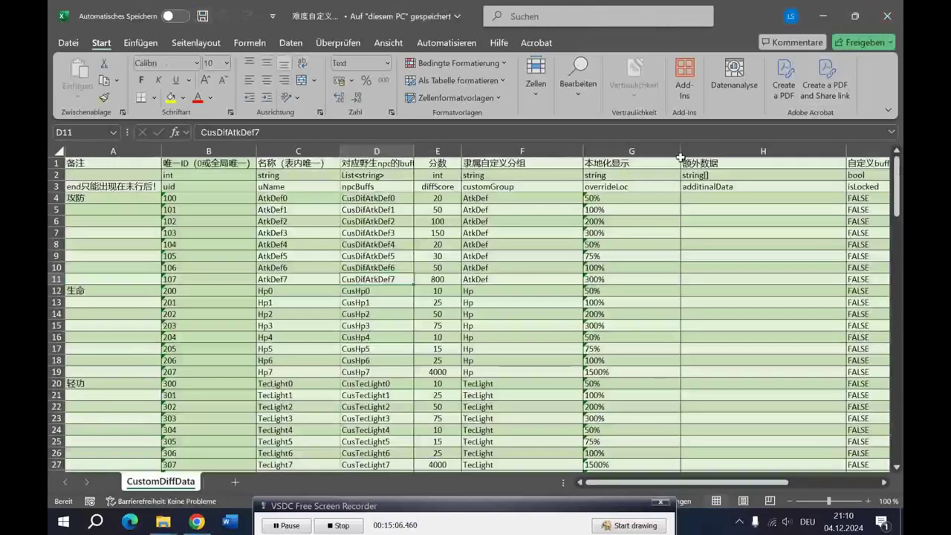
{"action": "left_click", "coordinate": [885, 14]}
{"action": "left_click", "coordinate": [438, 189]}
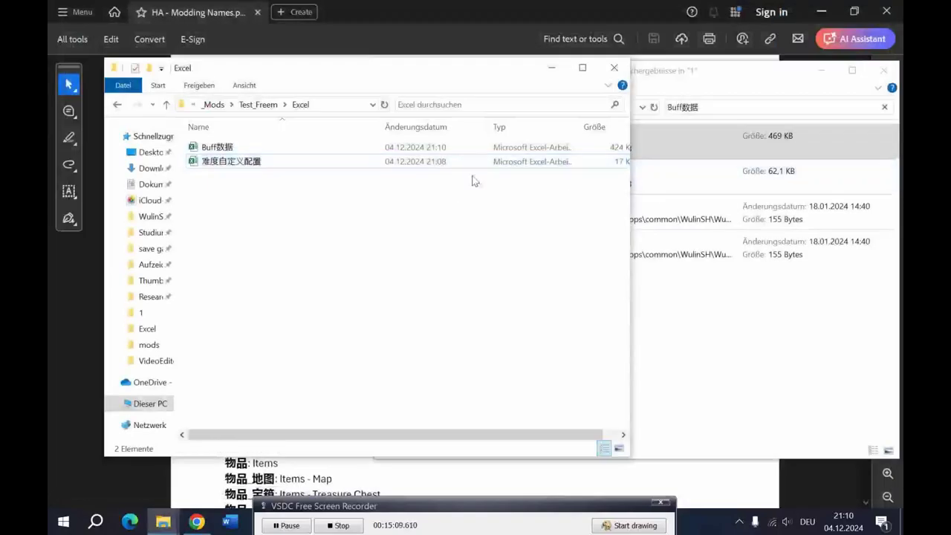
{"action": "key", "text": "alt+Tab"}
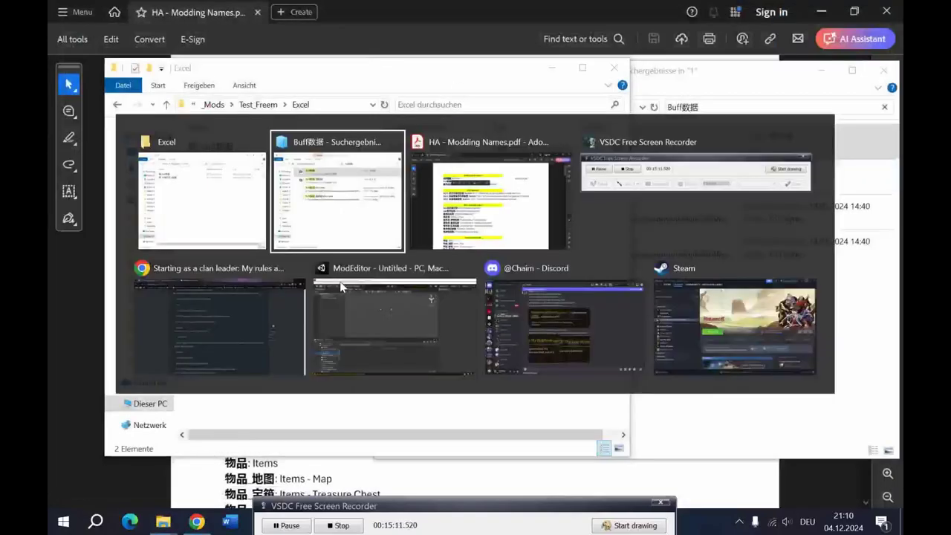
{"action": "left_click", "coordinate": [382, 309]}
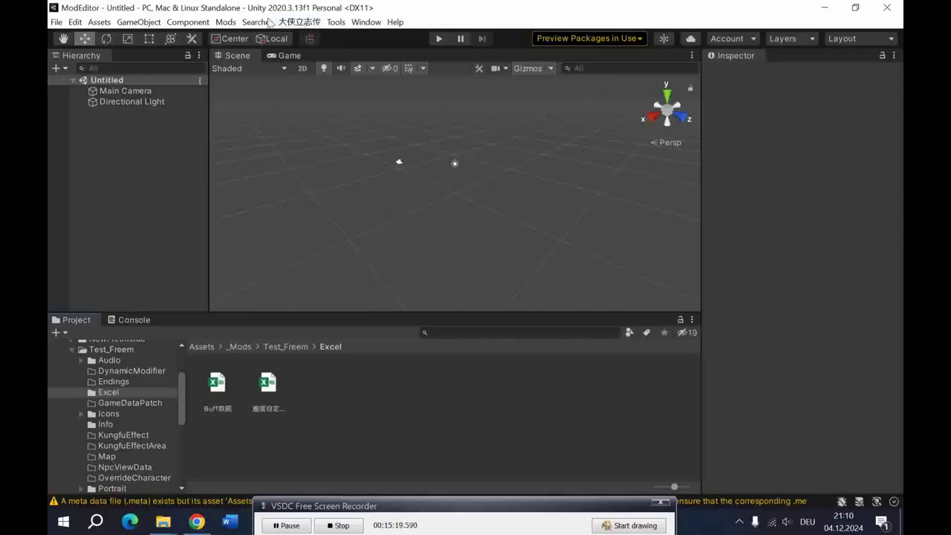
Build the Test_Freem mod bundle from the Mods menu and dismiss the success message
{"action": "left_click", "coordinate": [225, 22]}
{"action": "left_click", "coordinate": [249, 49]}
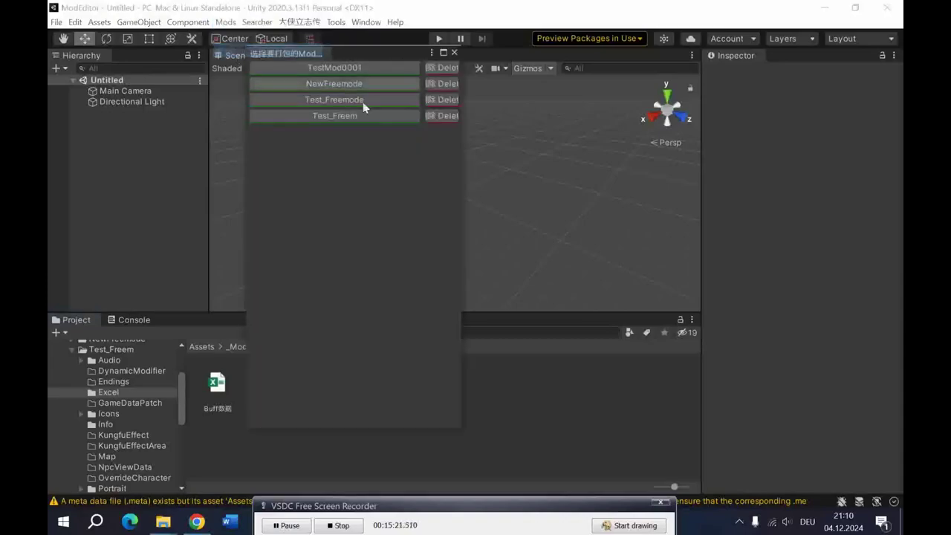
{"action": "left_click", "coordinate": [344, 116]}
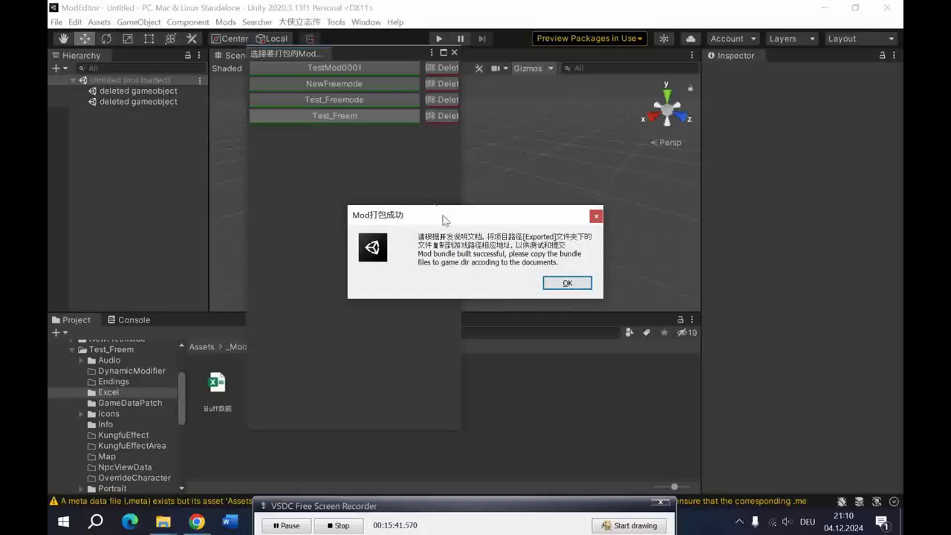
{"action": "left_click", "coordinate": [567, 282]}
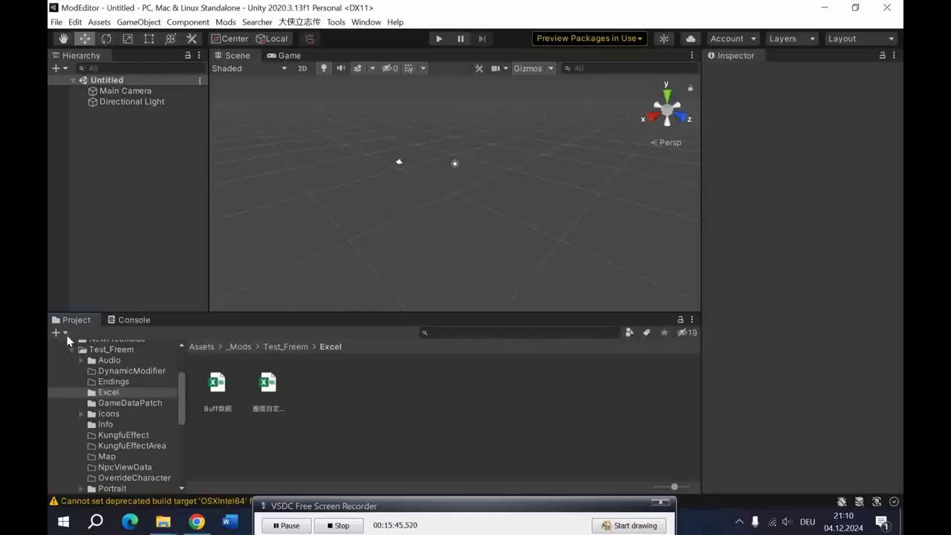
Reveal the project's Assets/Exported folder in File Explorer
{"action": "left_click", "coordinate": [72, 349]}
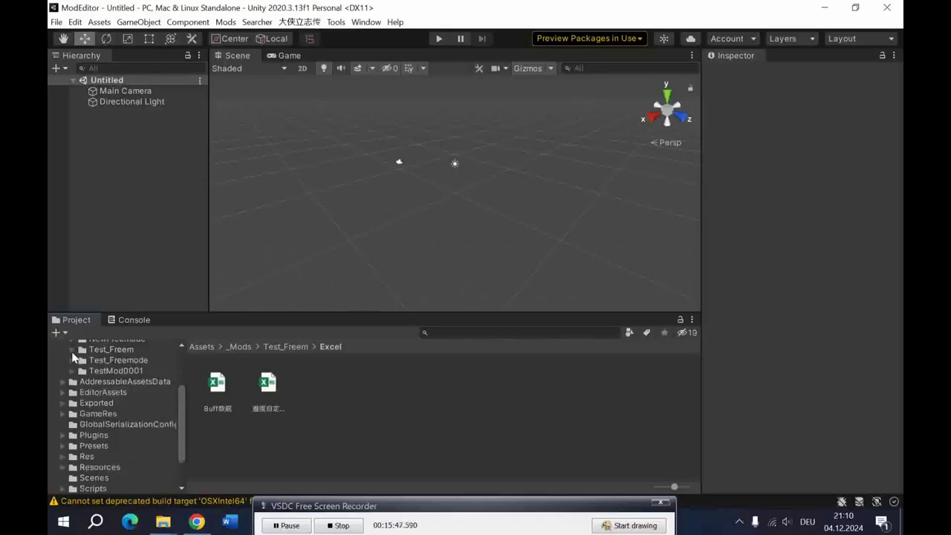
{"action": "scroll", "coordinate": [99, 379], "scroll_direction": "up", "scroll_amount": 3}
{"action": "scroll", "coordinate": [100, 408], "scroll_direction": "down", "scroll_amount": 3}
{"action": "left_click", "coordinate": [93, 403]}
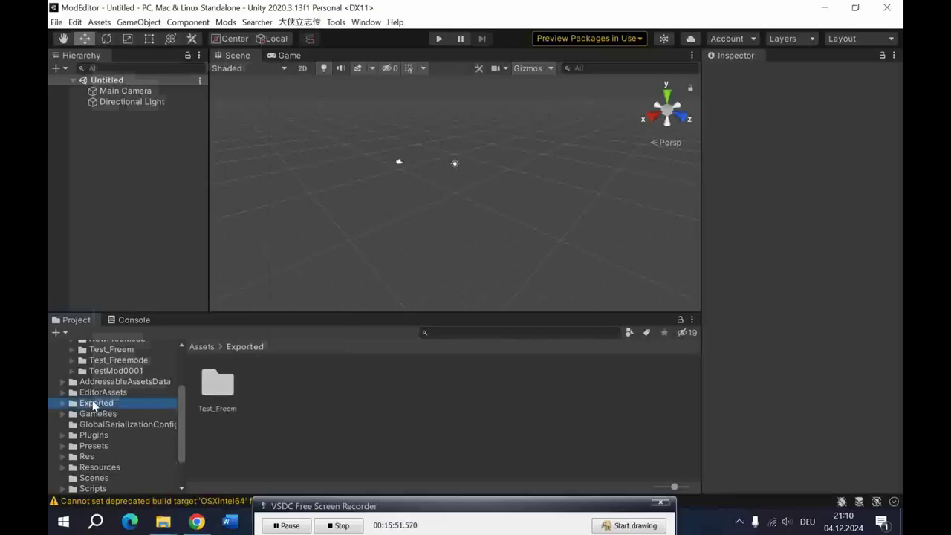
{"action": "right_click", "coordinate": [94, 404]}
{"action": "left_click", "coordinate": [185, 87]}
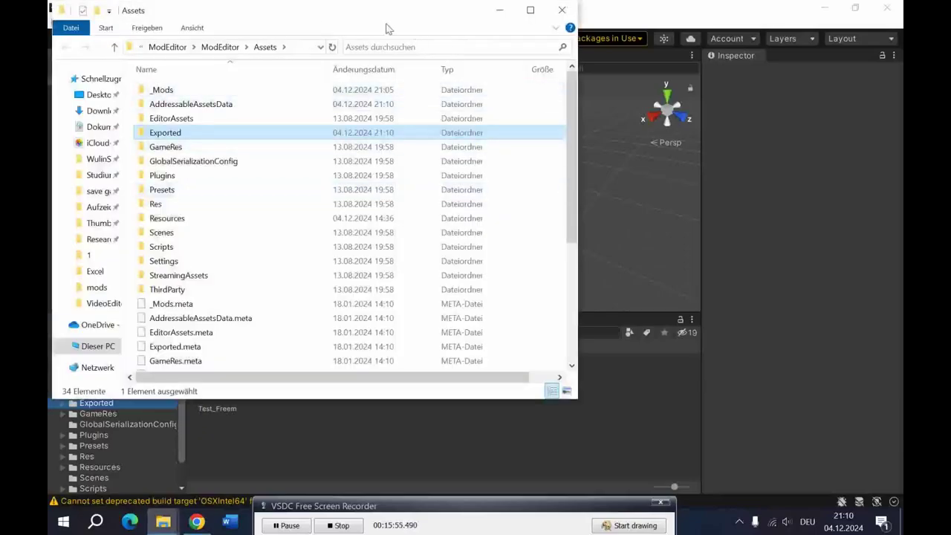
Open the Exported folder and, in a separate window, the game's WulinSH mods folder
{"action": "left_click_drag", "start_coordinate": [403, 22], "coordinate": [503, 69]}
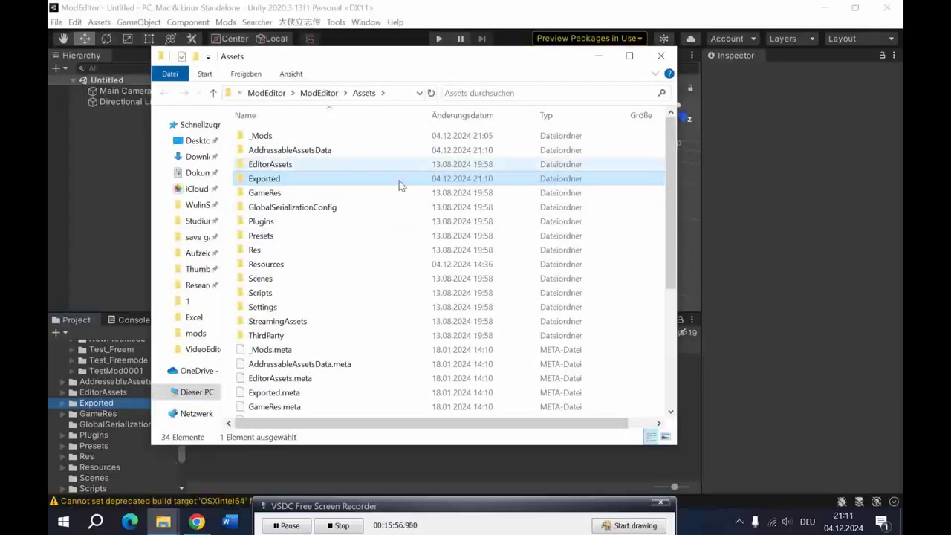
{"action": "double_click", "coordinate": [272, 182]}
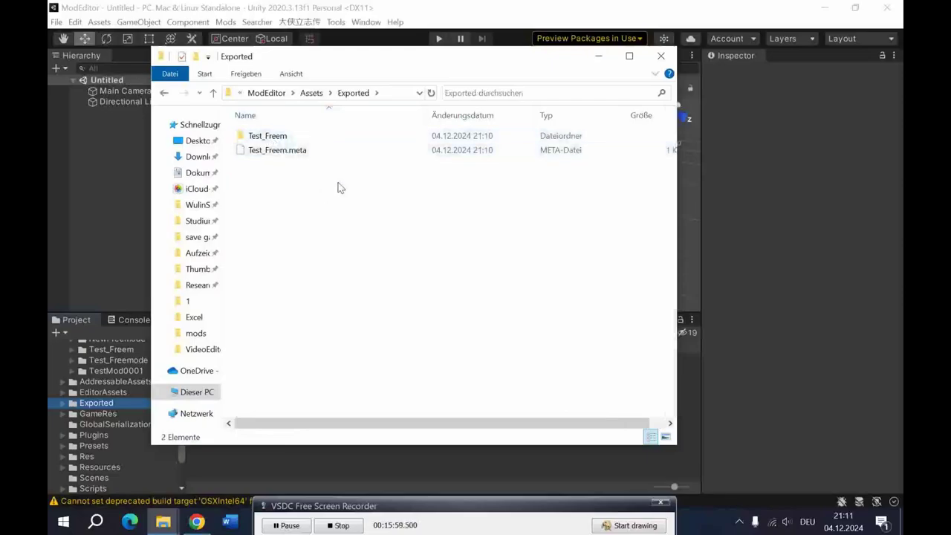
{"action": "right_click", "coordinate": [194, 205]}
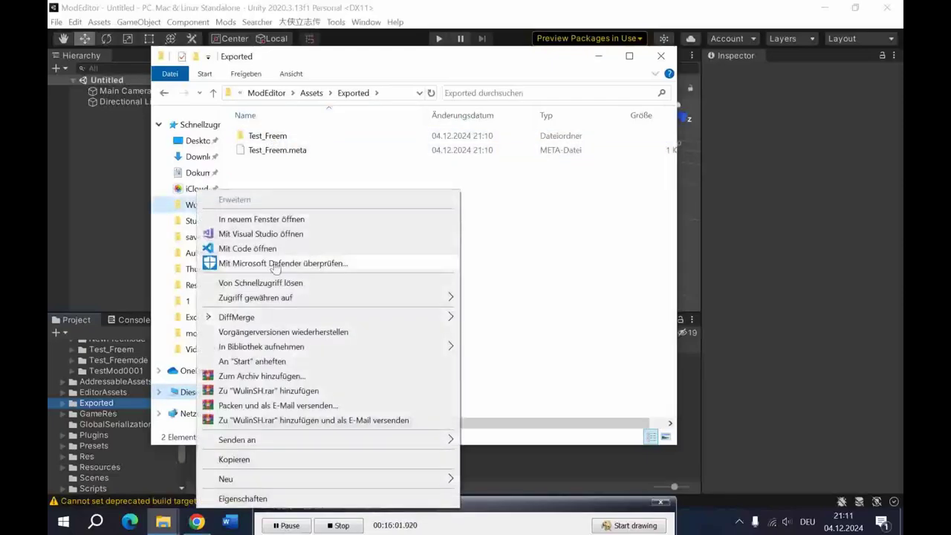
{"action": "left_click", "coordinate": [297, 219]}
{"action": "left_click_drag", "start_coordinate": [437, 81], "coordinate": [581, 82]}
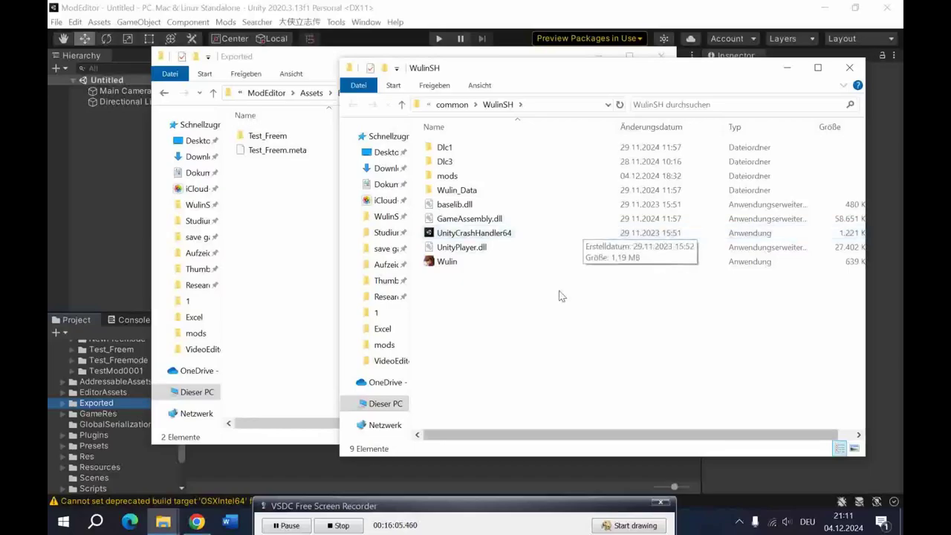
{"action": "double_click", "coordinate": [487, 176]}
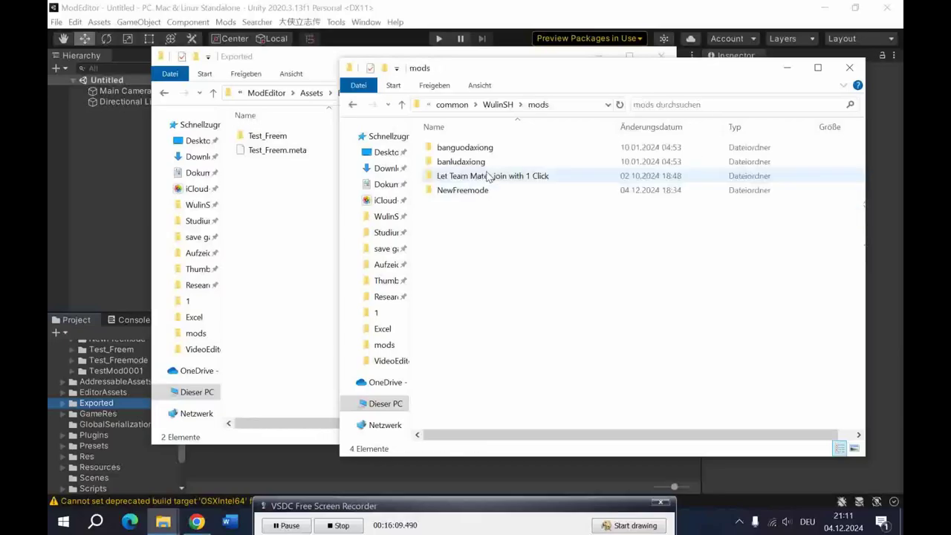
Drag the exported Test_Freem folder into WulinSH\mods
{"action": "left_click", "coordinate": [261, 191]}
{"action": "left_click", "coordinate": [310, 140]}
{"action": "left_click_drag", "start_coordinate": [311, 143], "coordinate": [717, 298]}
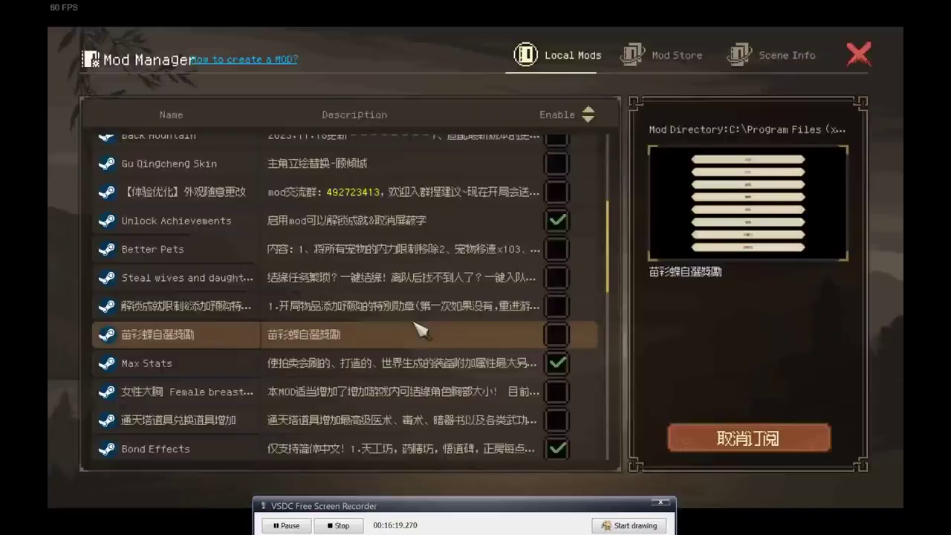
Enable the NoName mod at the bottom of Local Mods and close the Mod Manager
{"action": "scroll", "coordinate": [418, 329], "scroll_direction": "down", "scroll_amount": 3}
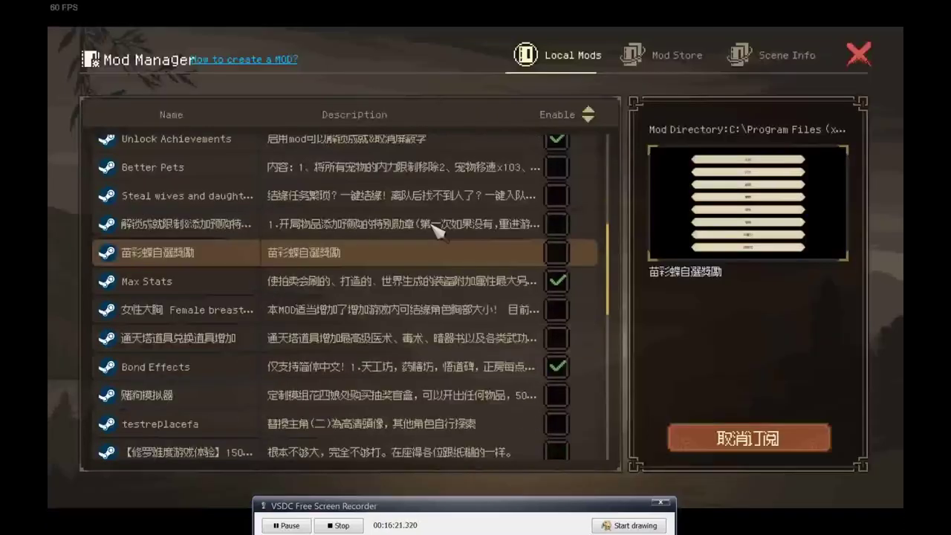
{"action": "scroll", "coordinate": [424, 153], "scroll_direction": "down", "scroll_amount": 10}
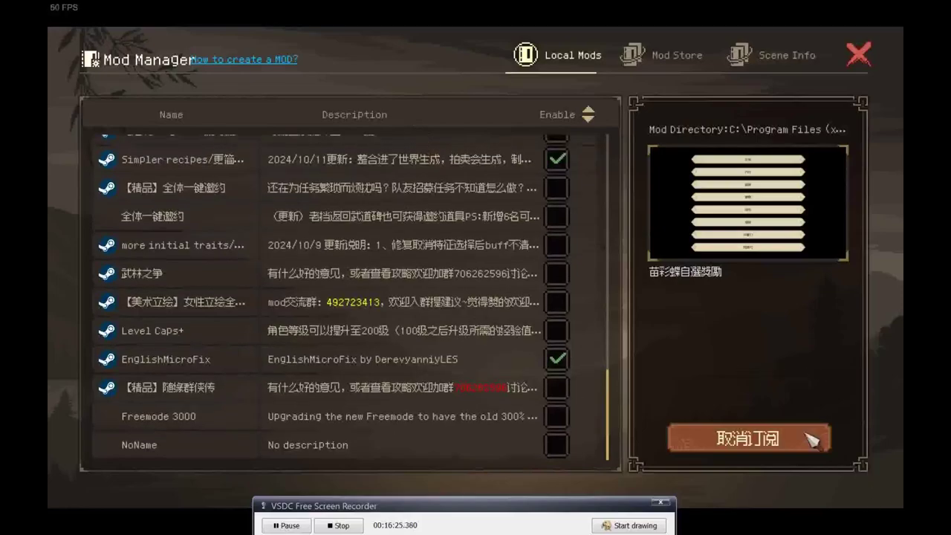
{"action": "left_click", "coordinate": [400, 448]}
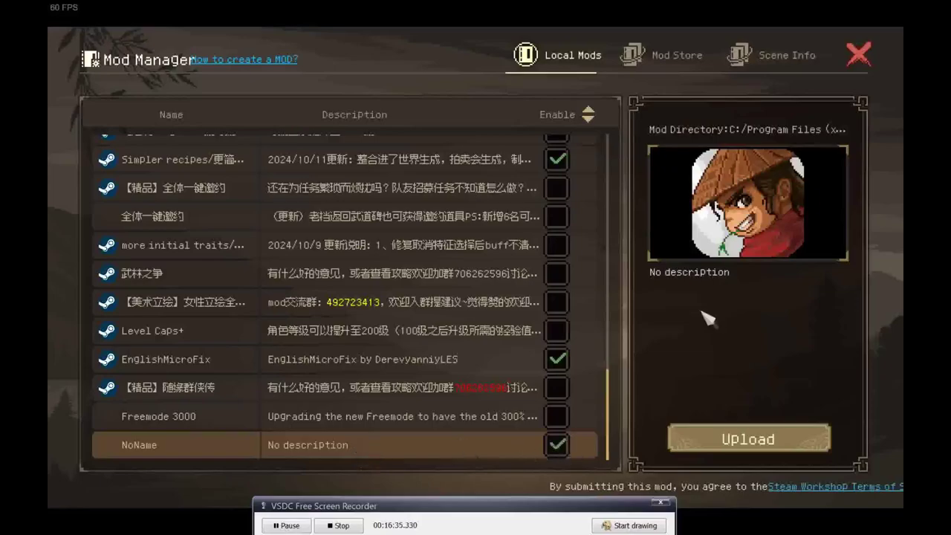
{"action": "left_click", "coordinate": [865, 58]}
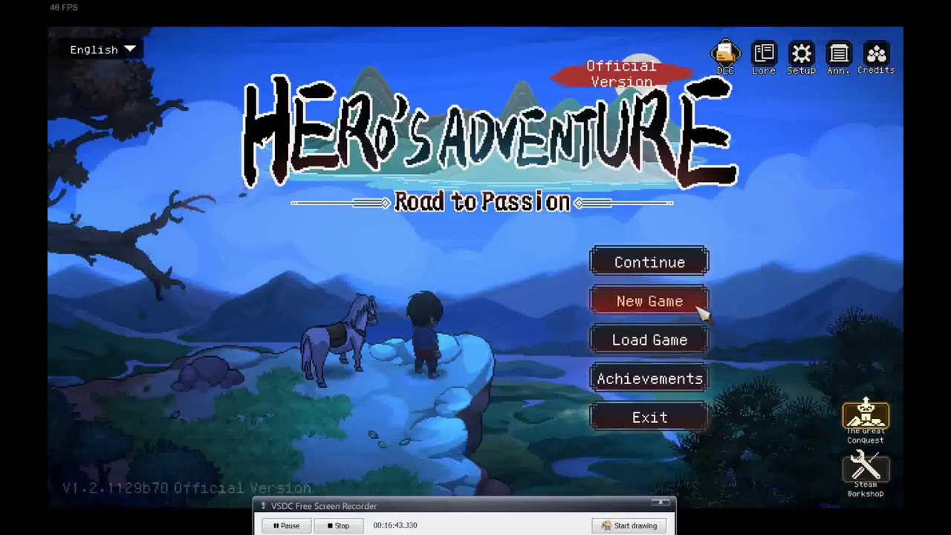
{"action": "left_click", "coordinate": [703, 313]}
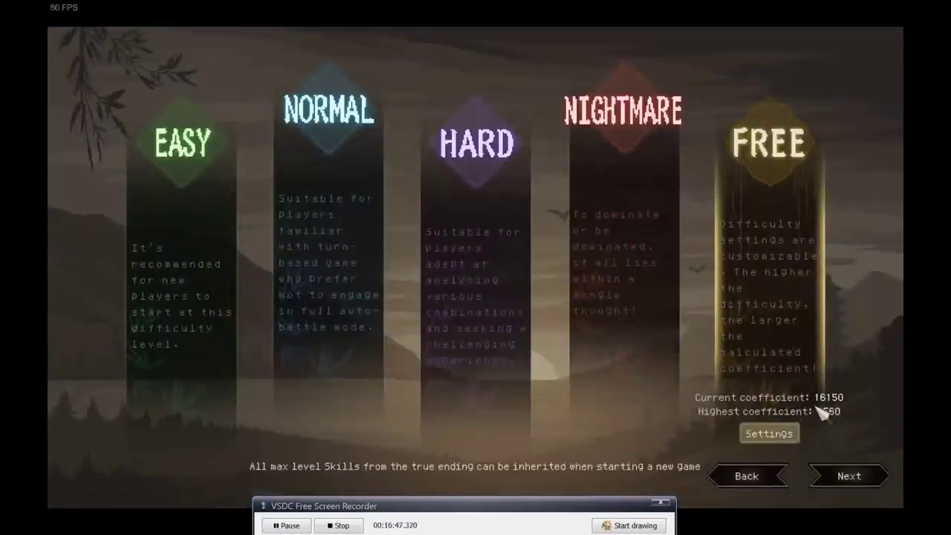
{"action": "left_click", "coordinate": [786, 436]}
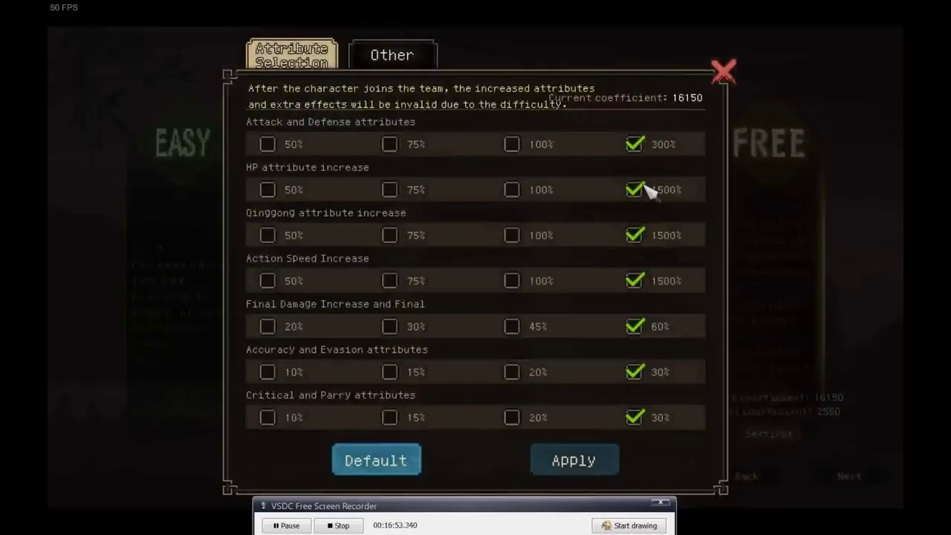
{"action": "left_click", "coordinate": [725, 72]}
{"action": "left_click", "coordinate": [727, 474]}
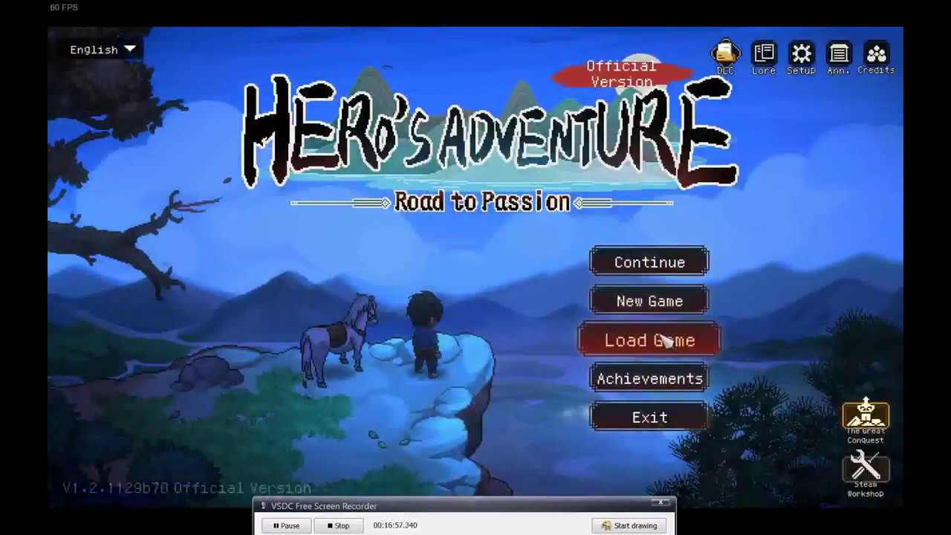
Load the existing save game, confirming the mod-configuration warning
{"action": "left_click", "coordinate": [664, 340]}
{"action": "left_click", "coordinate": [505, 271]}
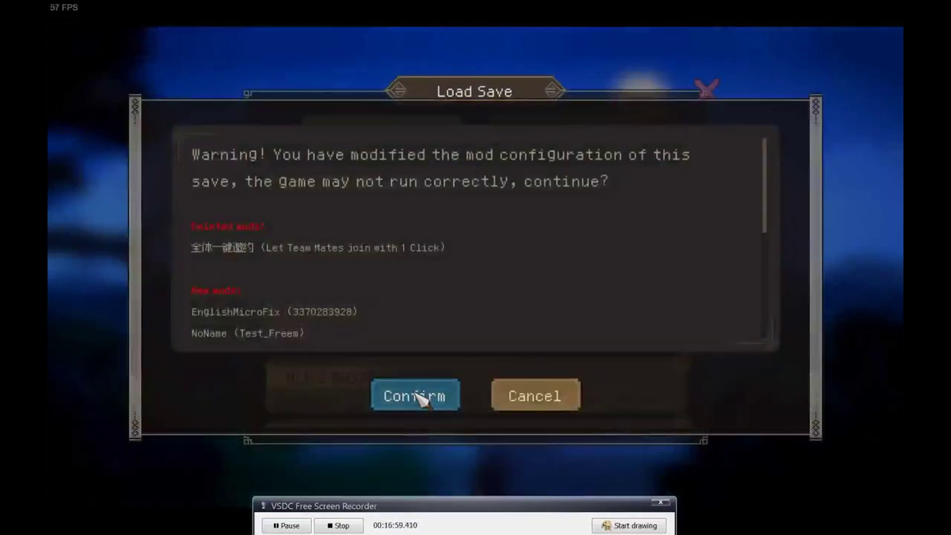
{"action": "left_click", "coordinate": [426, 400]}
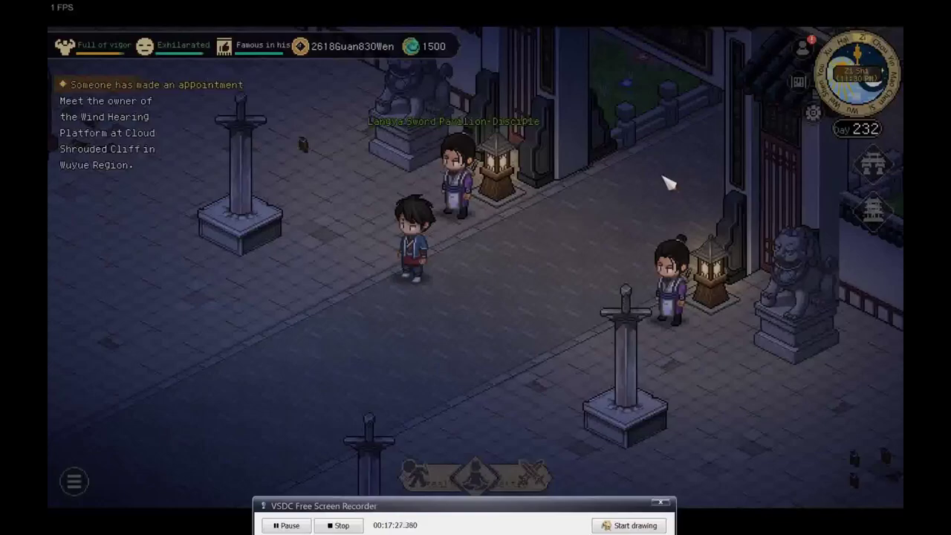
Switch to 2x game speed via the F1 console and view the Pavilion Master's info sheet
{"action": "key", "text": "F1"}
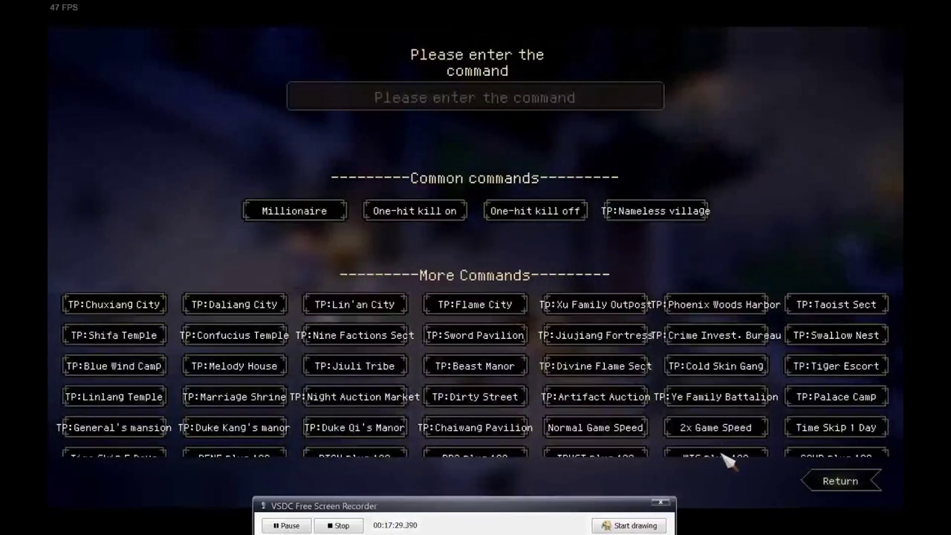
{"action": "left_click", "coordinate": [727, 431]}
{"action": "left_click", "coordinate": [855, 479]}
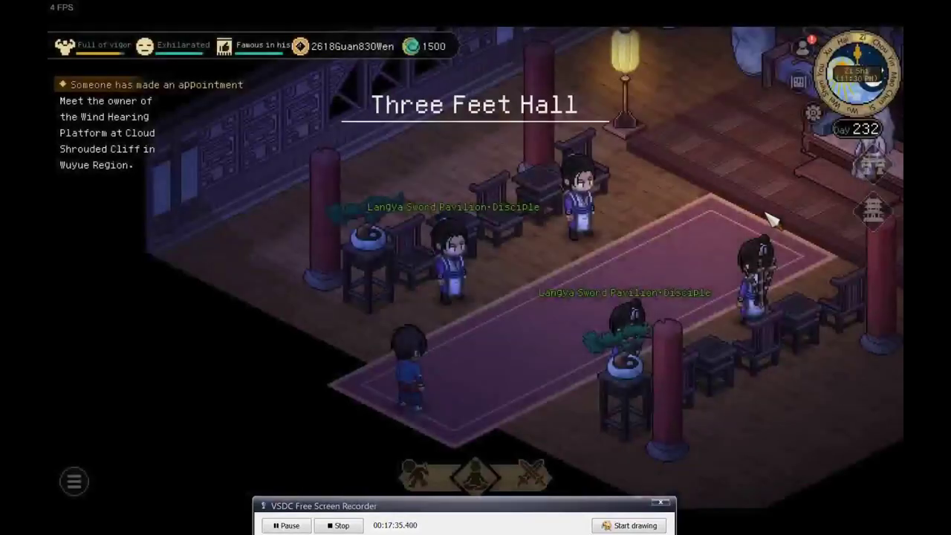
{"action": "key", "text": "w"}
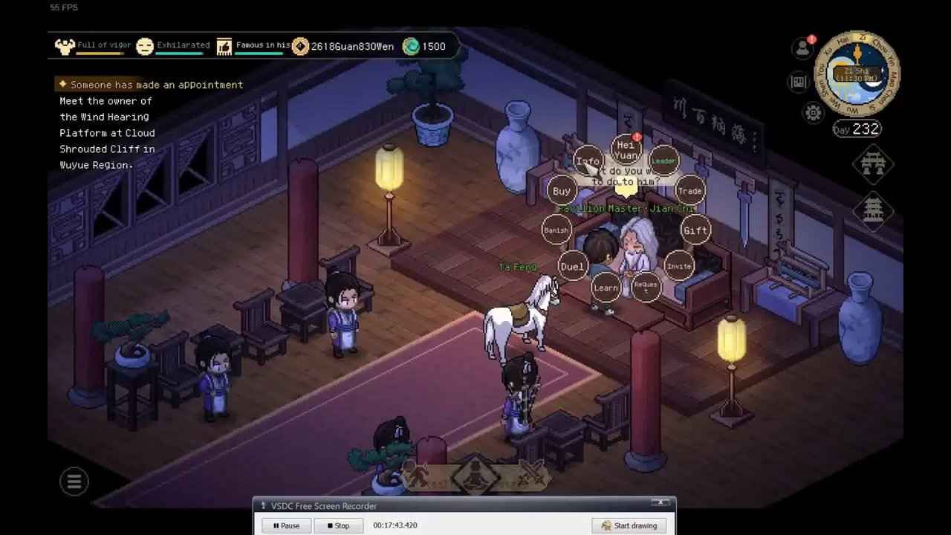
{"action": "key", "text": "space"}
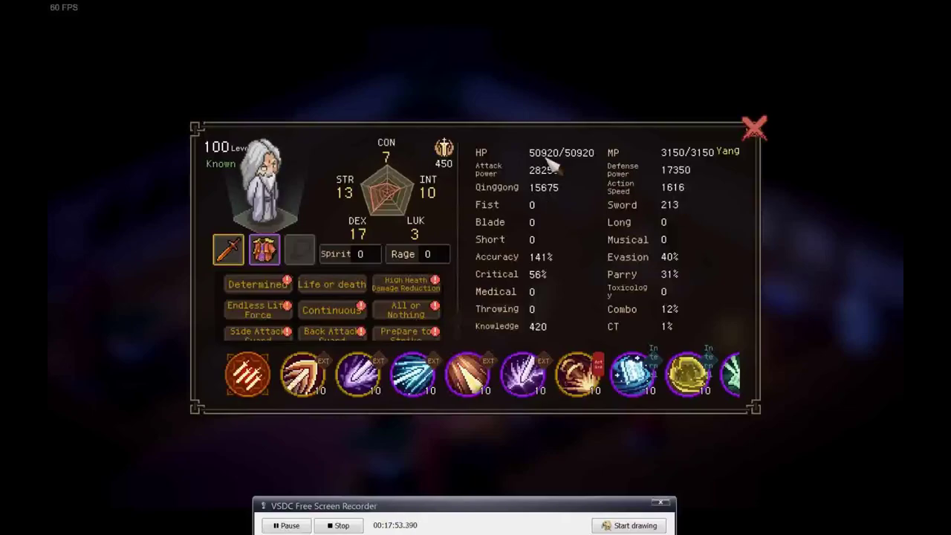
Teleport to Shifa Temple and view Abbot Hui Yuan's character stats
{"action": "left_click", "coordinate": [754, 122]}
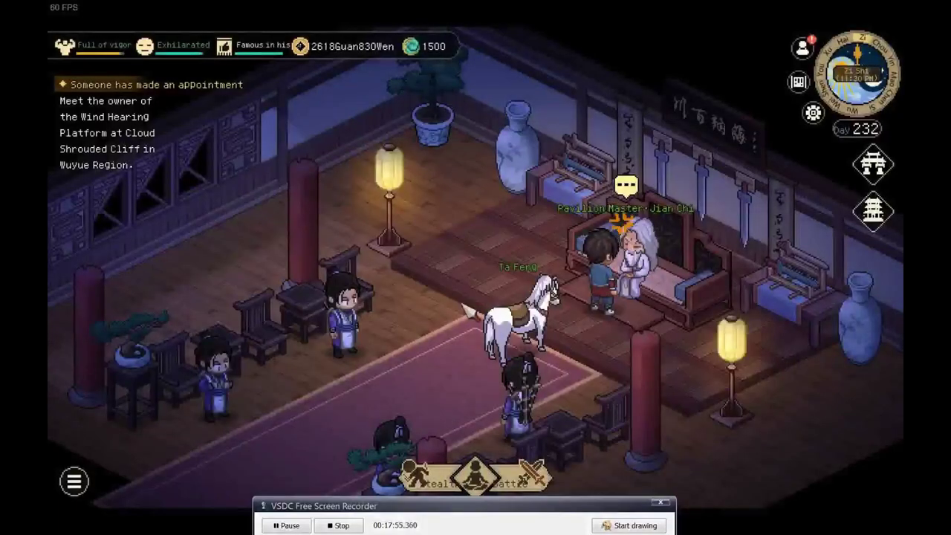
{"action": "key", "text": "F1"}
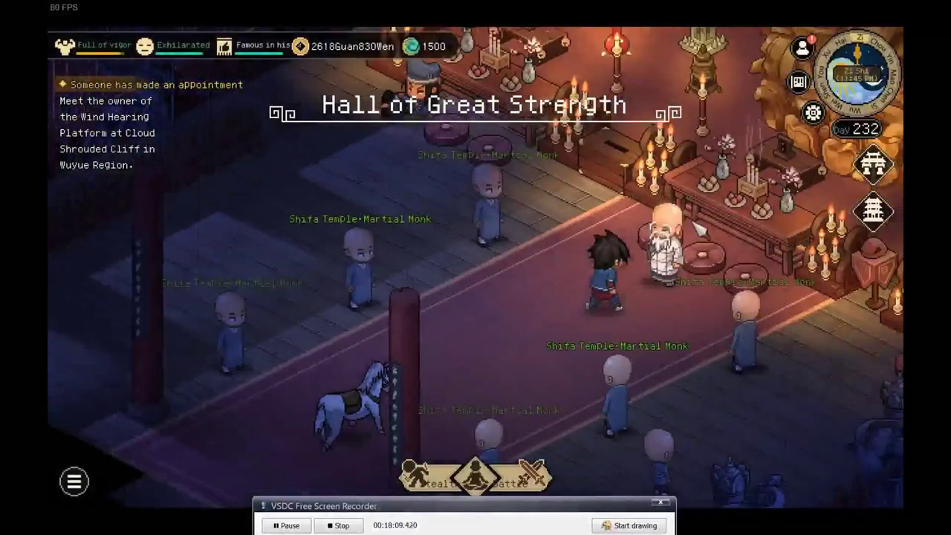
{"action": "left_click", "coordinate": [651, 237]}
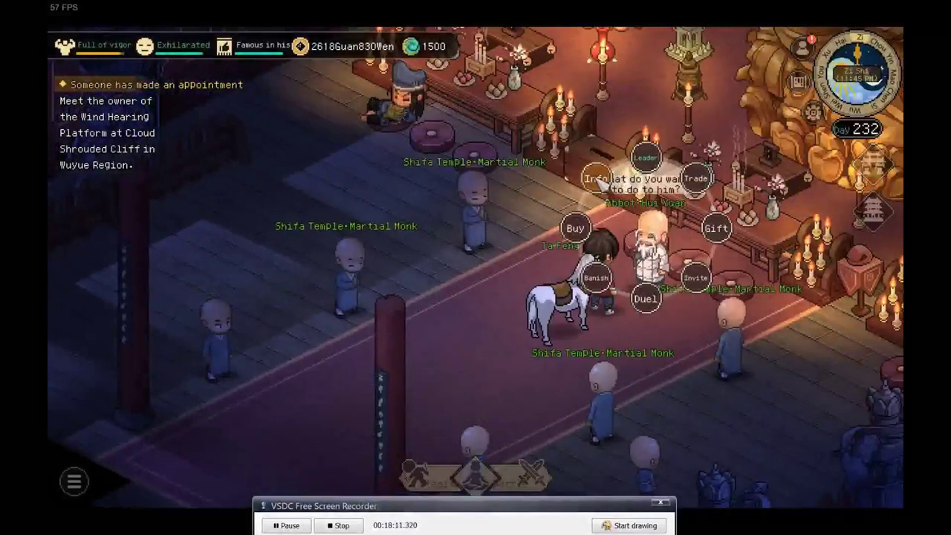
{"action": "left_click", "coordinate": [603, 177]}
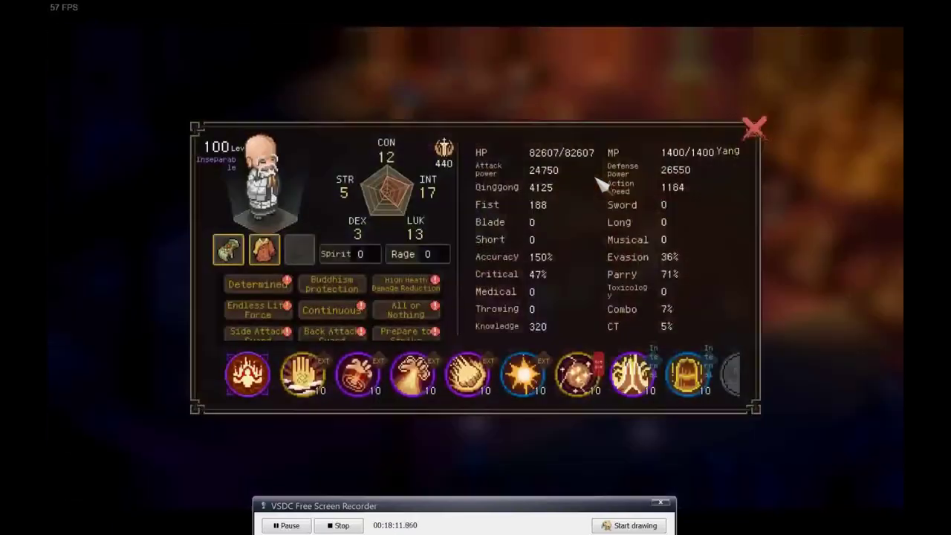
{"action": "left_click", "coordinate": [770, 283]}
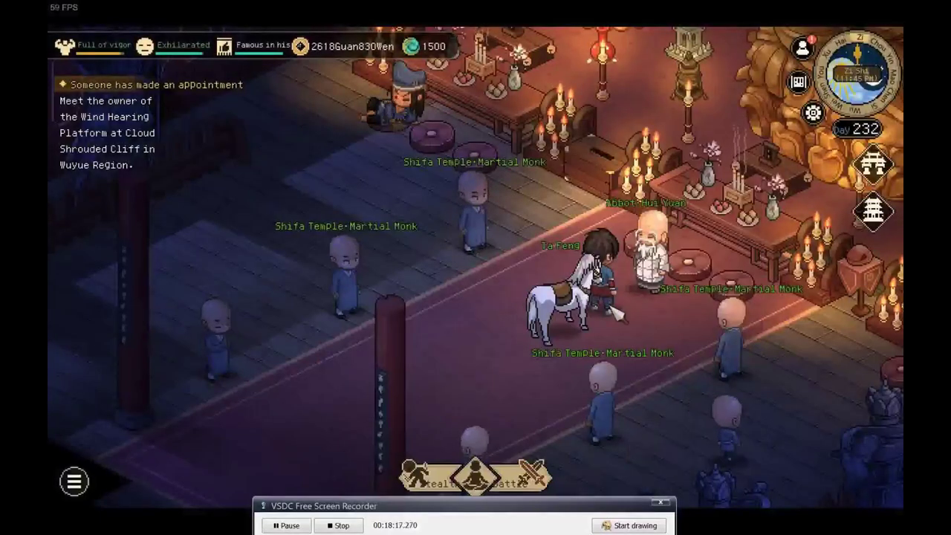
Pause the game and switch back to the Unity mod editor
{"action": "key", "text": "Escape"}
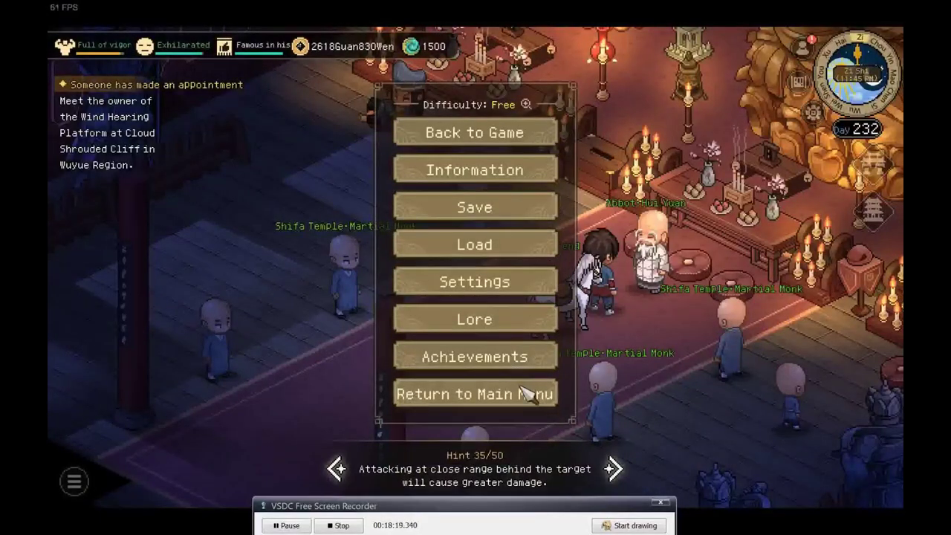
{"action": "key", "text": "alt+Tab"}
{"action": "scroll", "coordinate": [142, 403], "scroll_direction": "up", "scroll_amount": 5}
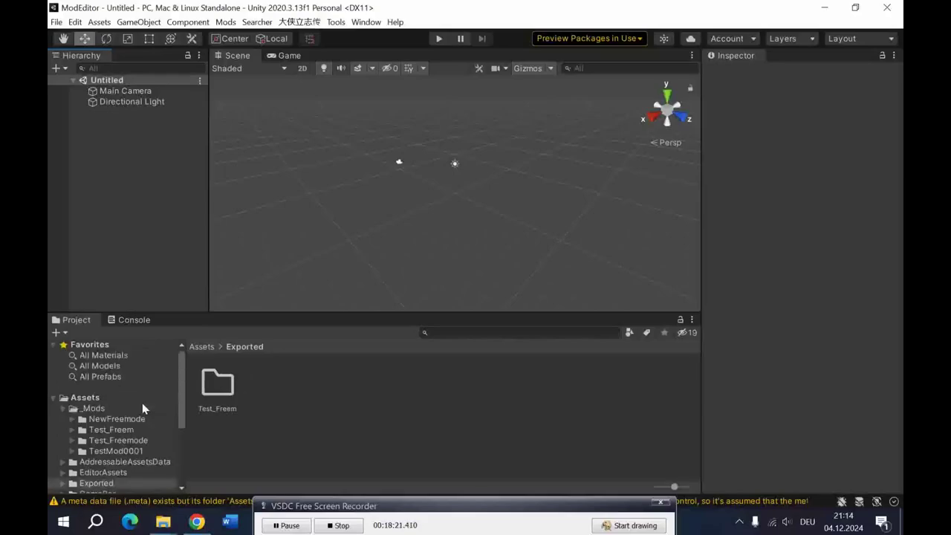
Select the Info asset under _Mods > Test_Freem > Info in the Project panel
{"action": "left_click", "coordinate": [70, 429]}
{"action": "scroll", "coordinate": [119, 415], "scroll_direction": "down", "scroll_amount": 4}
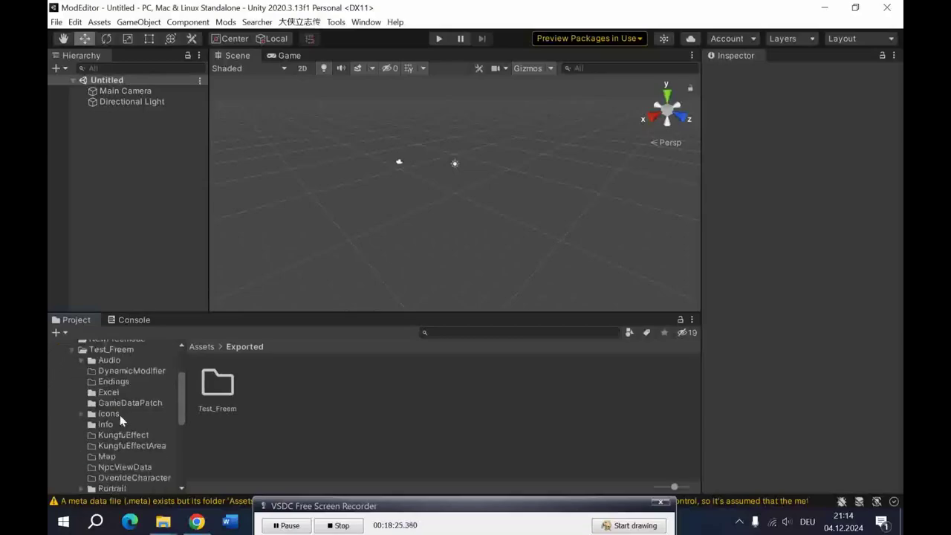
{"action": "scroll", "coordinate": [130, 411], "scroll_direction": "up", "scroll_amount": 2}
{"action": "left_click", "coordinate": [105, 425]}
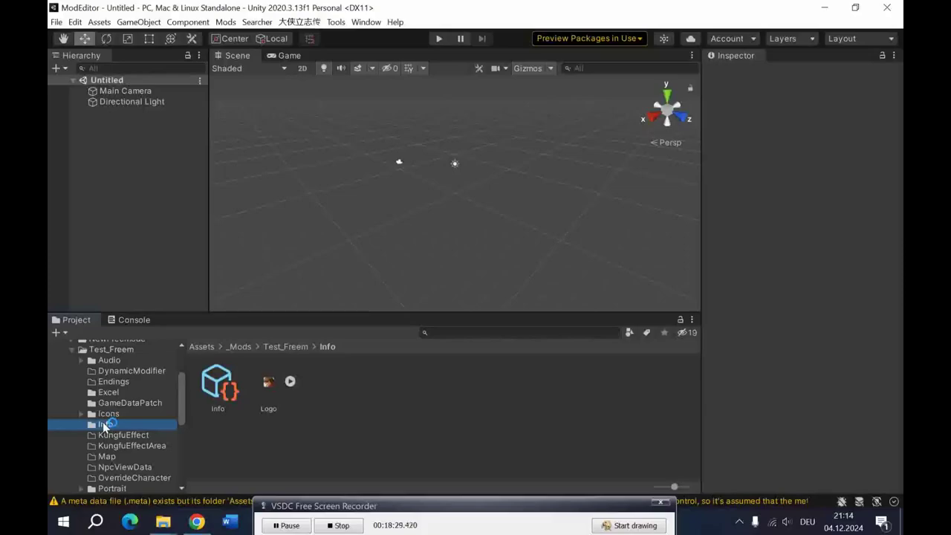
{"action": "scroll", "coordinate": [104, 425], "scroll_direction": "up", "scroll_amount": 2}
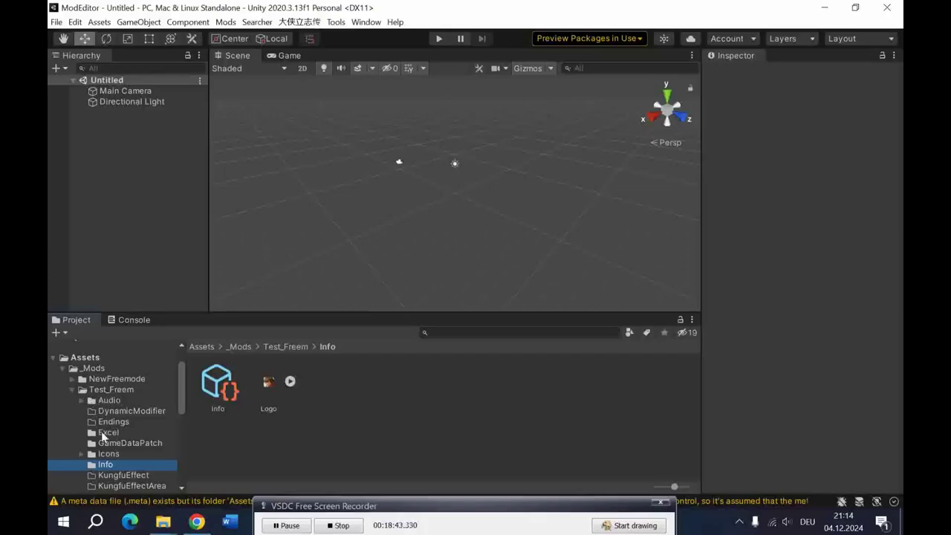
{"action": "left_click", "coordinate": [212, 398]}
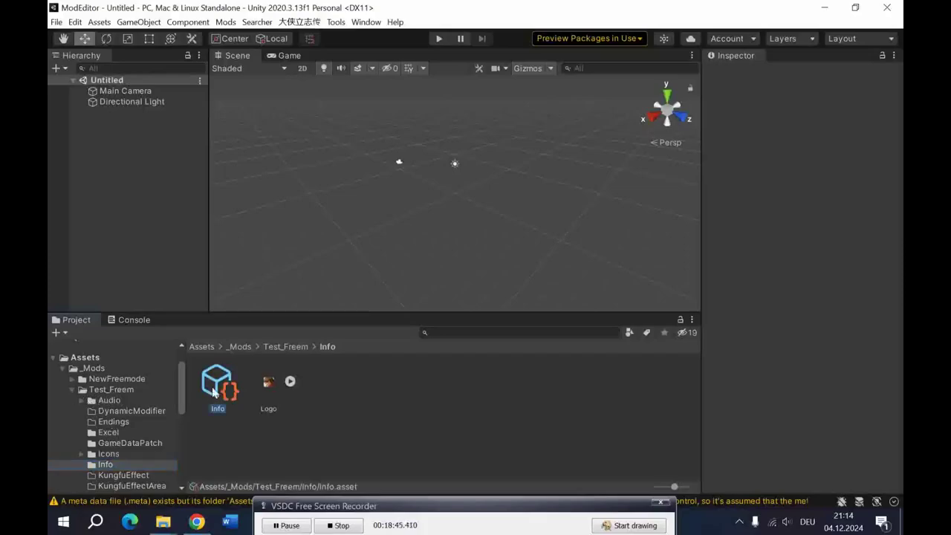
Set the mod name to Test23, enter an author name, and set the description to 'Hello'
{"action": "left_click", "coordinate": [838, 122]}
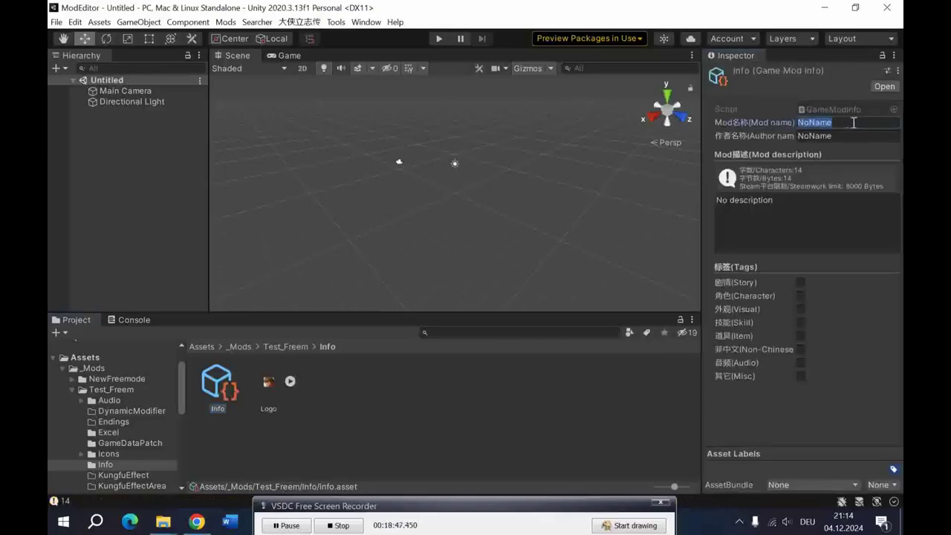
{"action": "type", "text": "Test"}
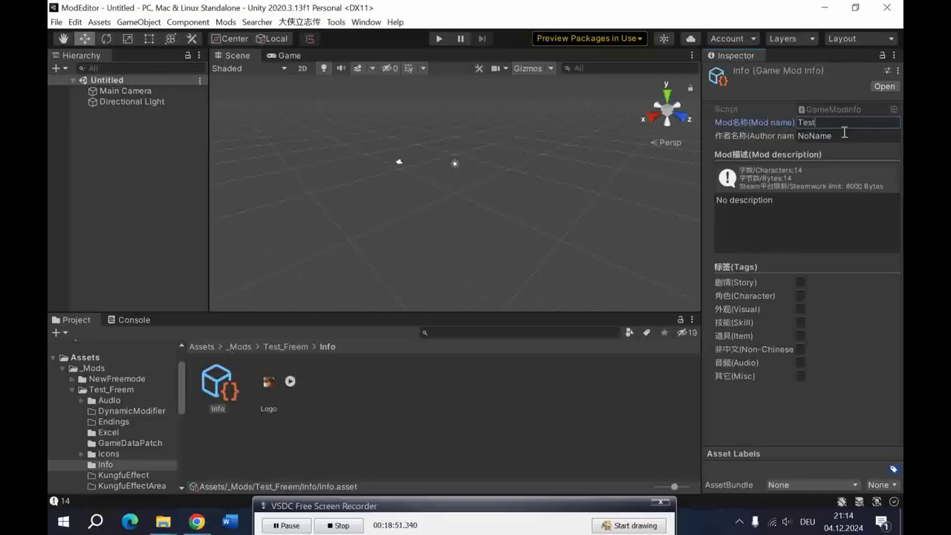
{"action": "type", "text": "23"}
{"action": "left_click", "coordinate": [748, 140]}
{"action": "type", "text": "Avenging"}
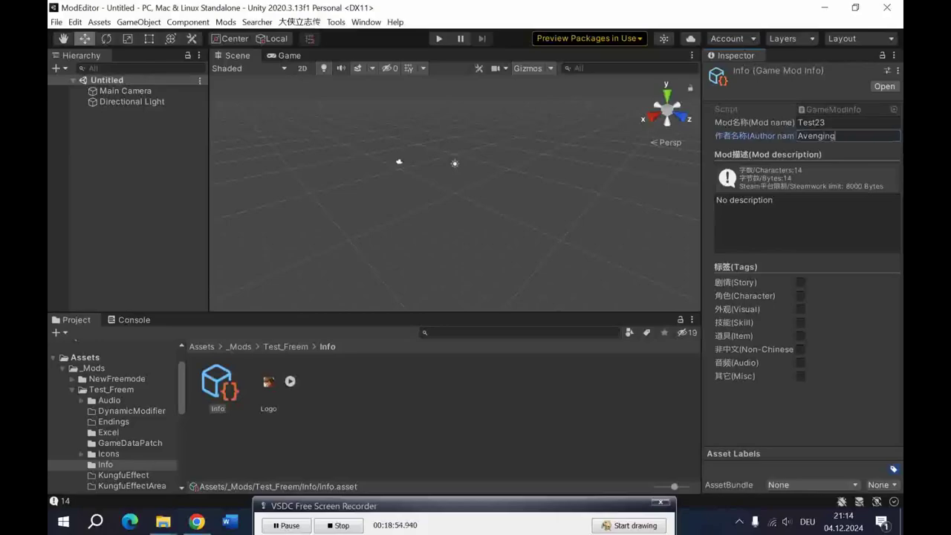
{"action": "left_click", "coordinate": [754, 211]}
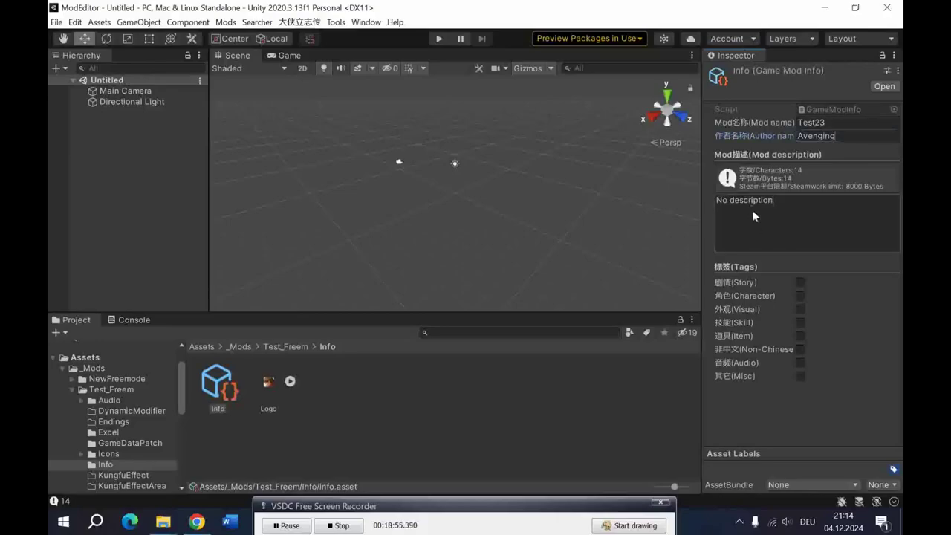
{"action": "type", "text": "Hello"}
{"action": "left_click", "coordinate": [467, 418]}
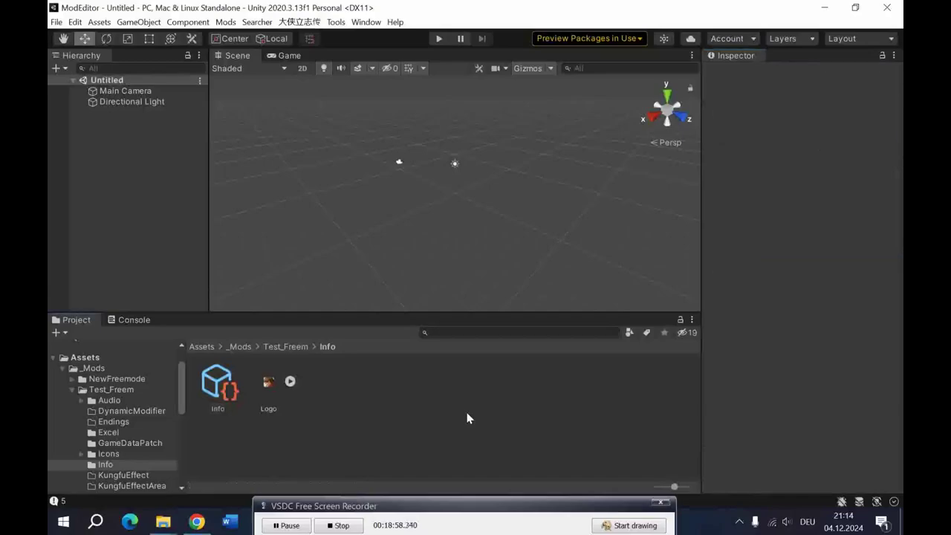
Inspect the Logo image's import settings and reveal the Info folder in File Explorer
{"action": "left_click", "coordinate": [262, 388]}
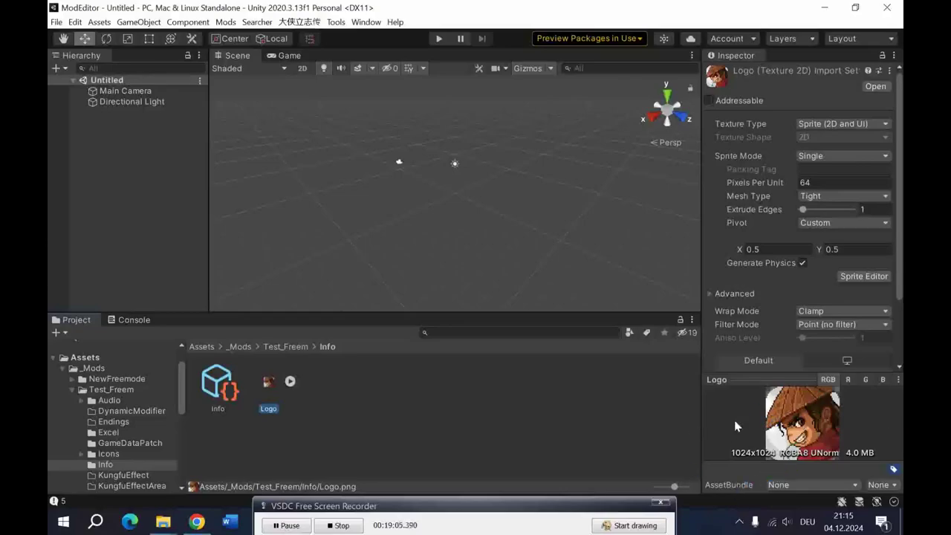
{"action": "right_click", "coordinate": [118, 467]}
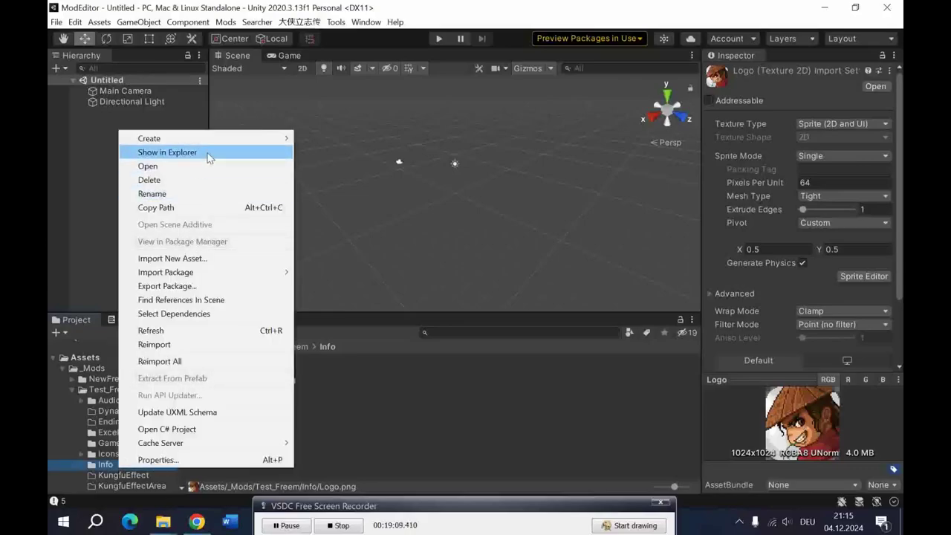
{"action": "left_click", "coordinate": [204, 152]}
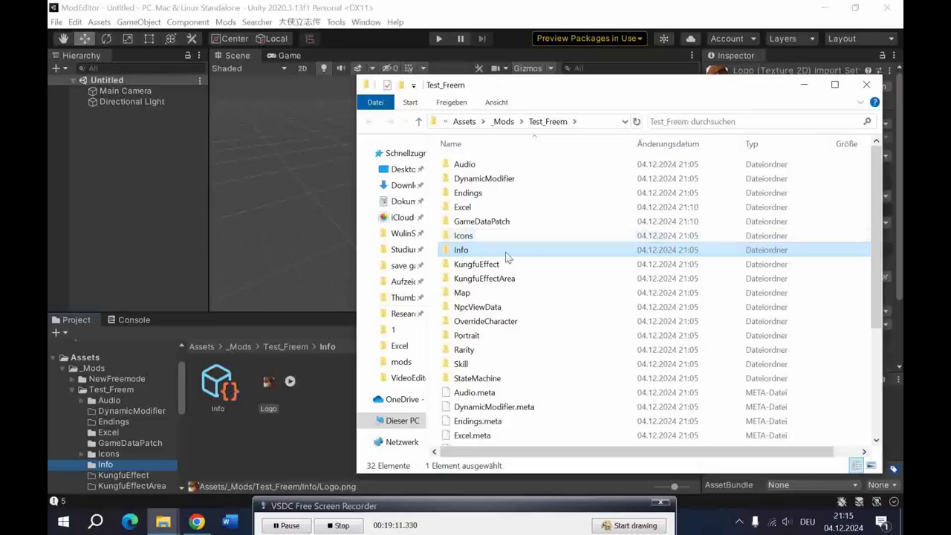
Look over the Info folder's files on disk, then close that Explorer window
{"action": "double_click", "coordinate": [511, 249]}
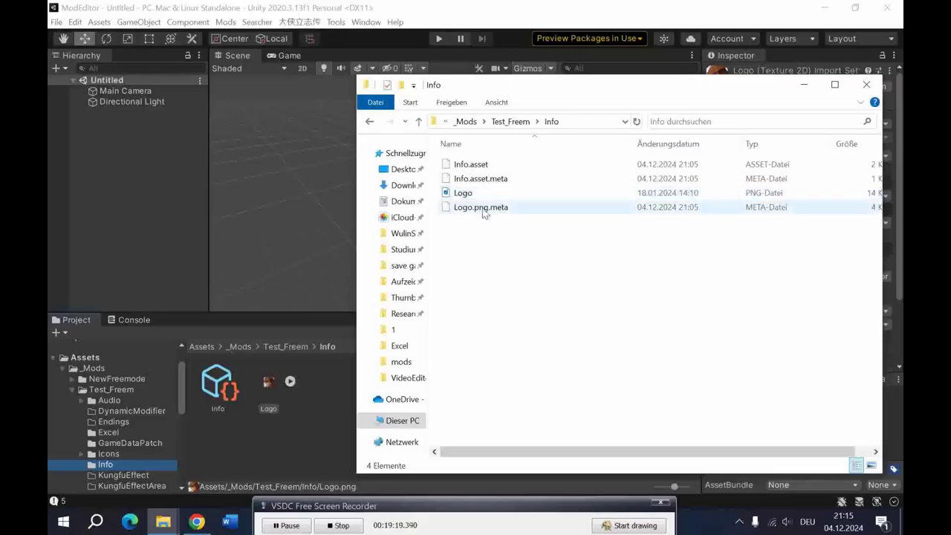
{"action": "left_click", "coordinate": [465, 192]}
{"action": "left_click", "coordinate": [652, 352]}
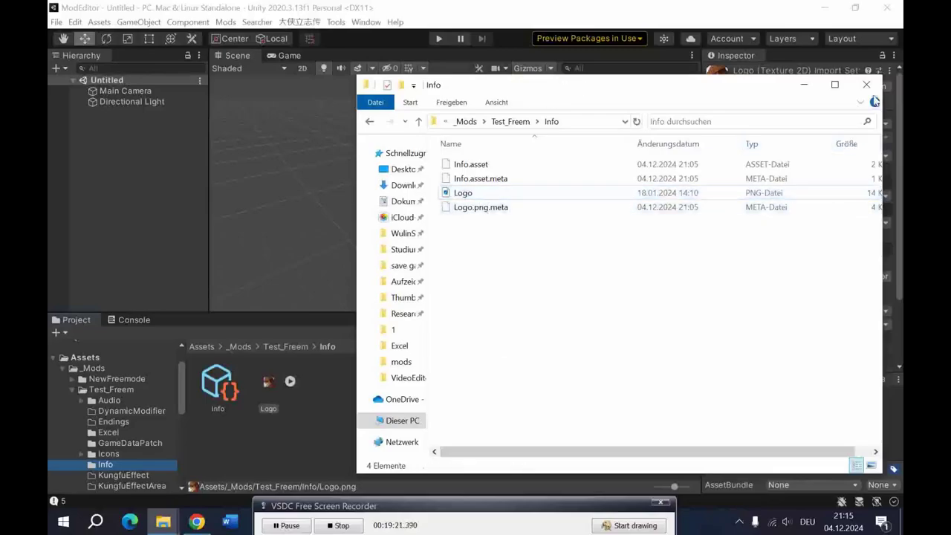
{"action": "left_click", "coordinate": [867, 84]}
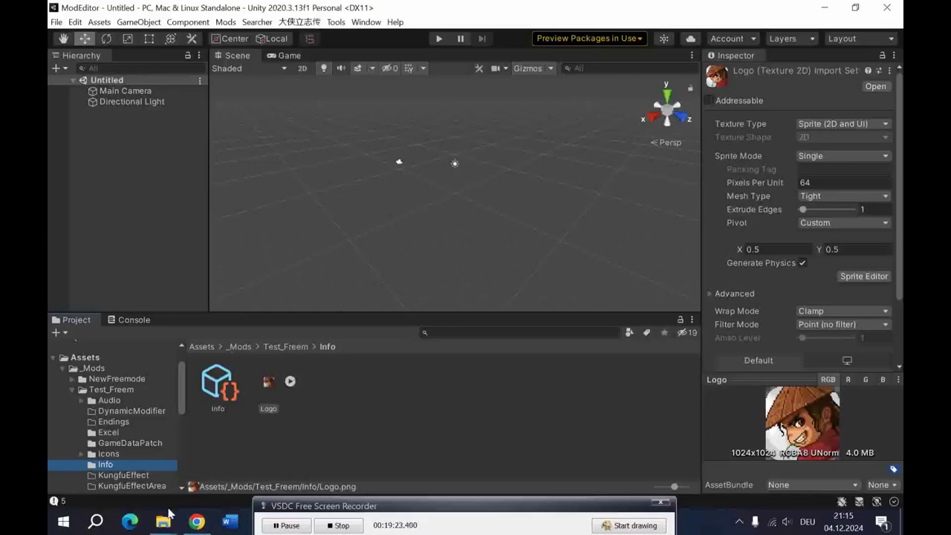
Clear the Buff数据 search so folder 1 lists all files, then return to the HA - Modding Names PDF
{"action": "mouse_move", "coordinate": [162, 521]}
{"action": "mouse_move", "coordinate": [334, 473]}
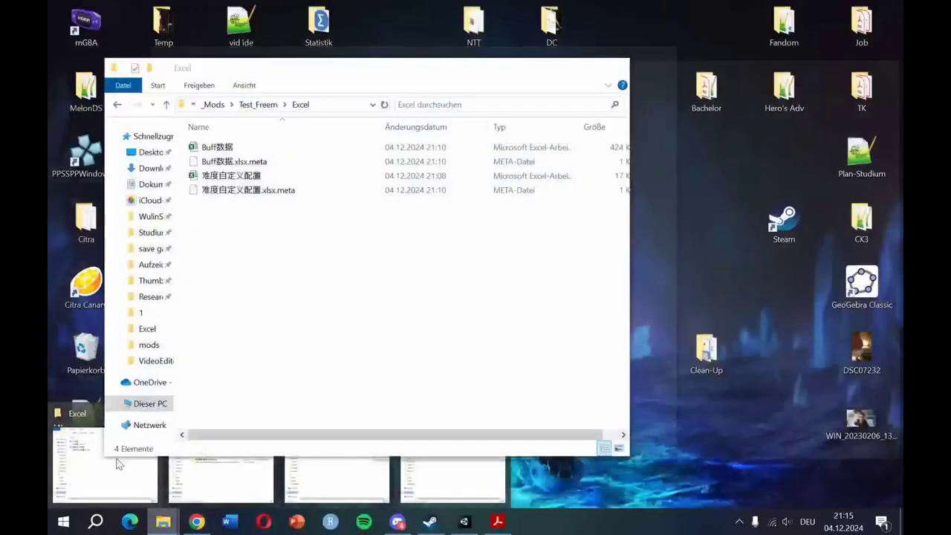
{"action": "left_click", "coordinate": [381, 454]}
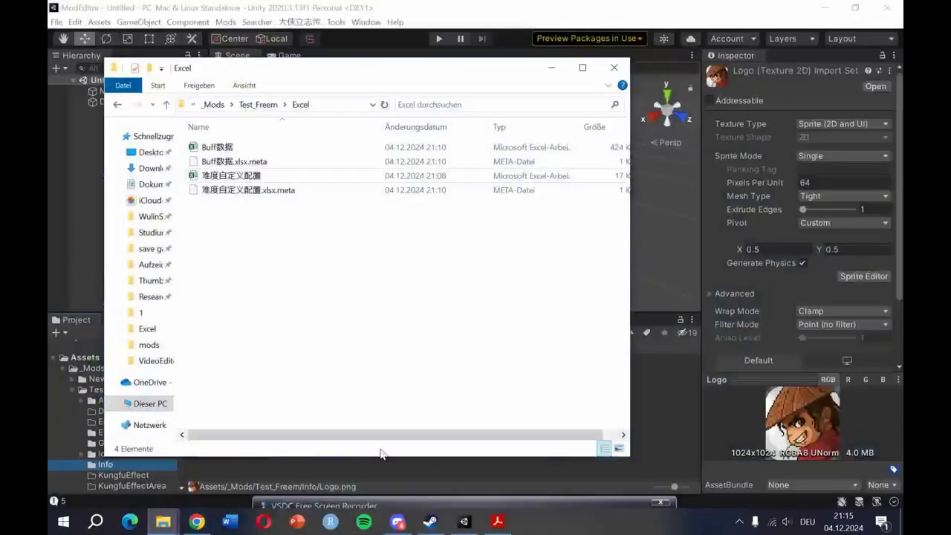
{"action": "left_click", "coordinate": [163, 522]}
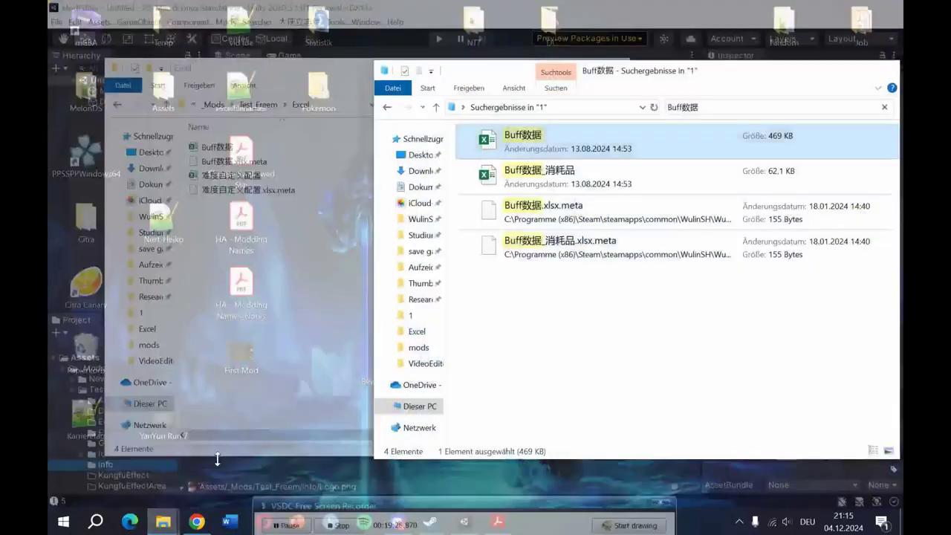
{"action": "left_click", "coordinate": [220, 465]}
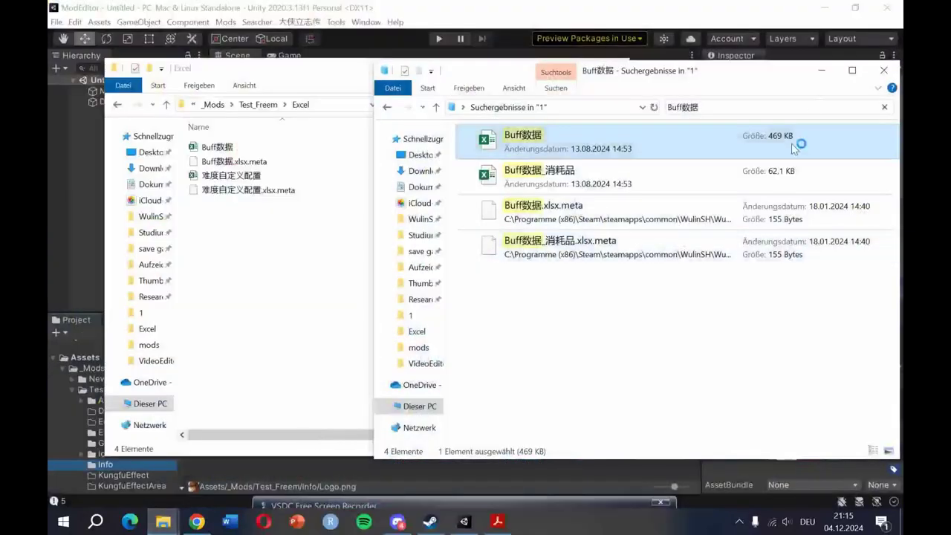
{"action": "left_click", "coordinate": [885, 107]}
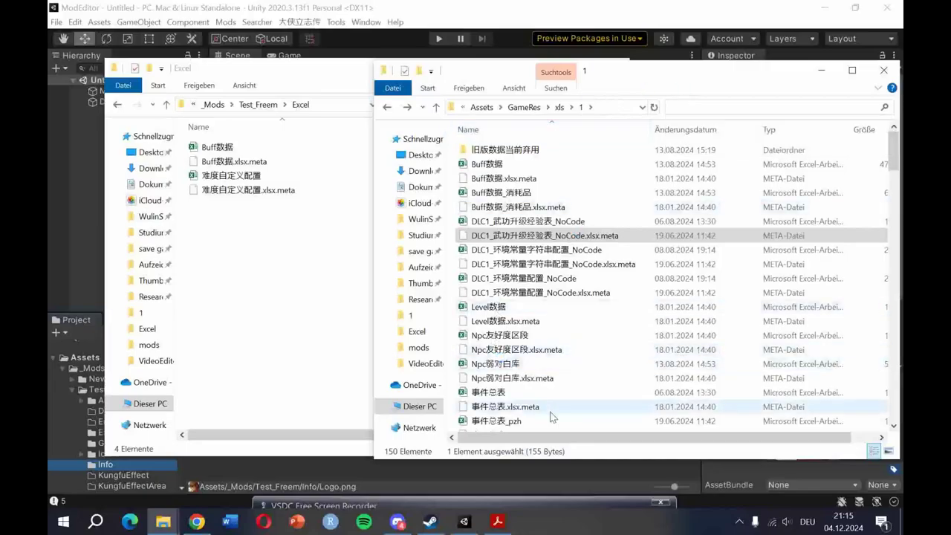
{"action": "left_click", "coordinate": [498, 522]}
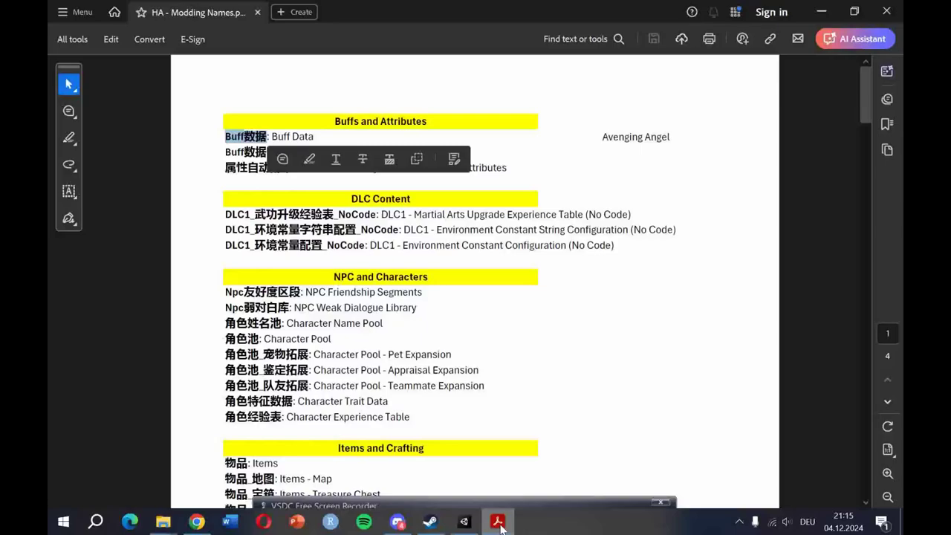
Select and copy the table name 角色池 listed under NPC and Characters in the PDF
{"action": "left_click", "coordinate": [521, 307]}
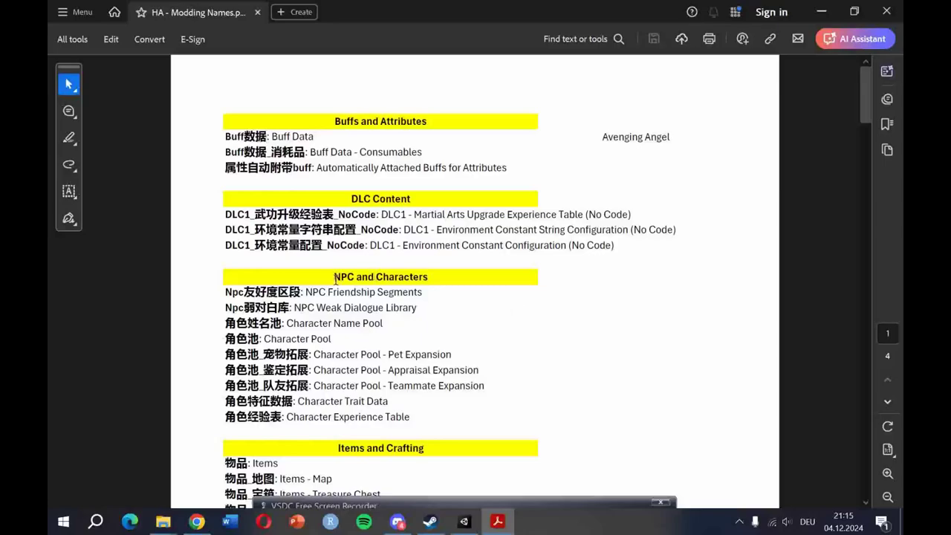
{"action": "left_click_drag", "start_coordinate": [345, 275], "coordinate": [442, 276]}
{"action": "left_click", "coordinate": [447, 276]}
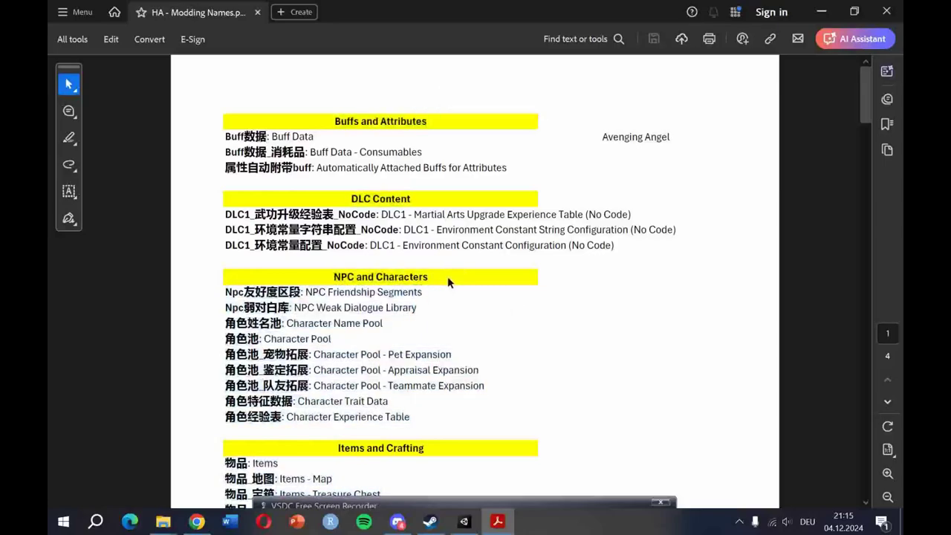
{"action": "scroll", "coordinate": [531, 330], "scroll_direction": "down", "scroll_amount": 1}
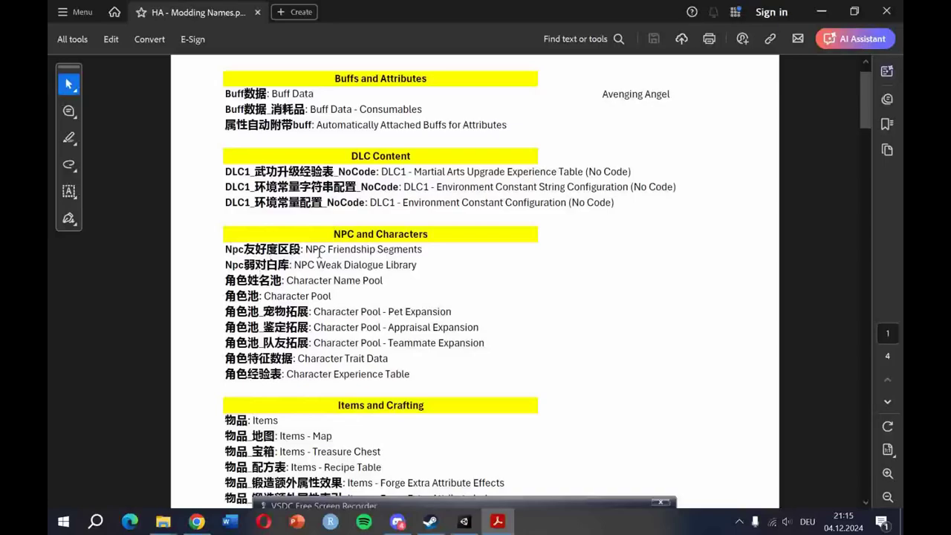
{"action": "left_click_drag", "start_coordinate": [336, 236], "coordinate": [434, 238]}
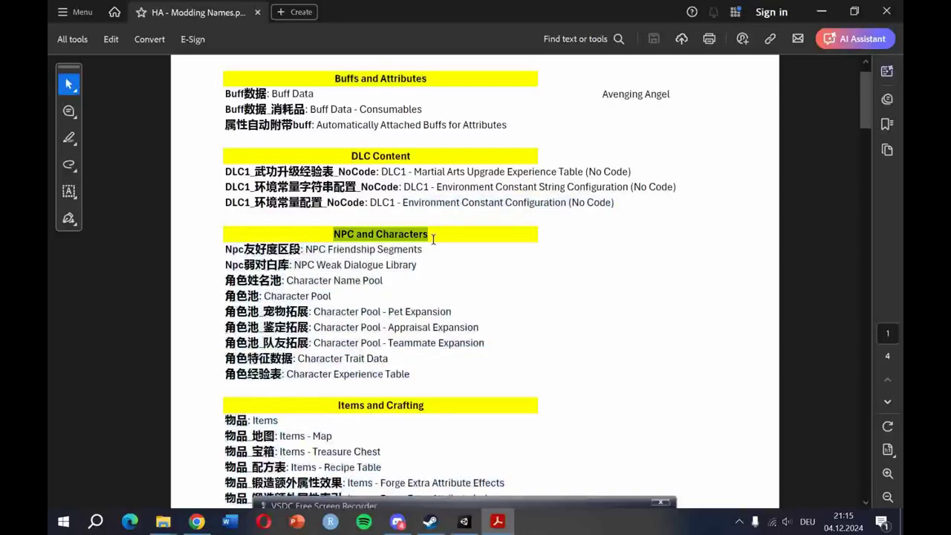
{"action": "left_click", "coordinate": [543, 300]}
{"action": "left_click_drag", "start_coordinate": [225, 296], "coordinate": [260, 296]}
{"action": "key", "text": "ctrl+c"}
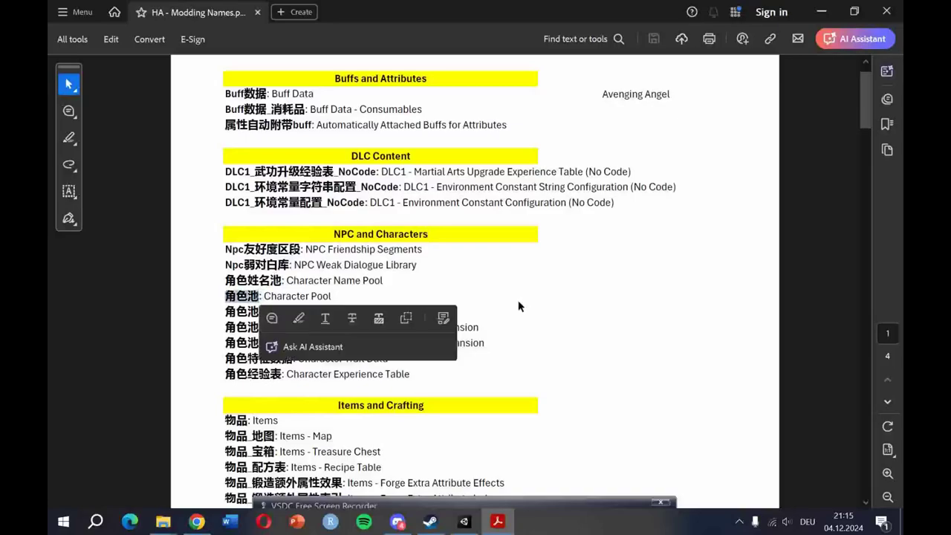
{"action": "key", "text": "alt+Tab"}
{"action": "key", "text": "alt+Tab"}
{"action": "key", "text": "alt+Tab"}
{"action": "key", "text": "alt+Tab"}
{"action": "key", "text": "alt+Tab"}
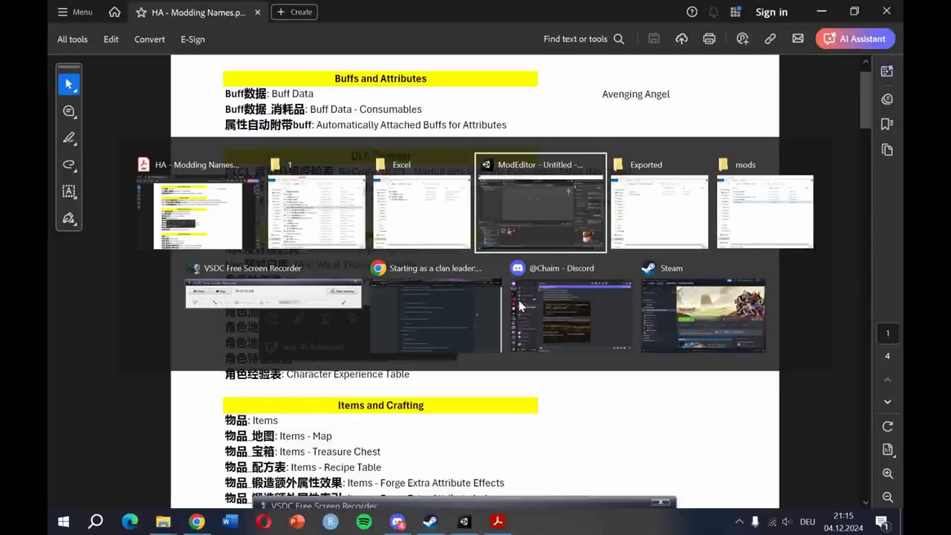
Search folder 1 for 角色池, copy the workbook into Test_Freem's Excel folder, and open it
{"action": "left_click", "coordinate": [274, 233]}
{"action": "left_click", "coordinate": [772, 112]}
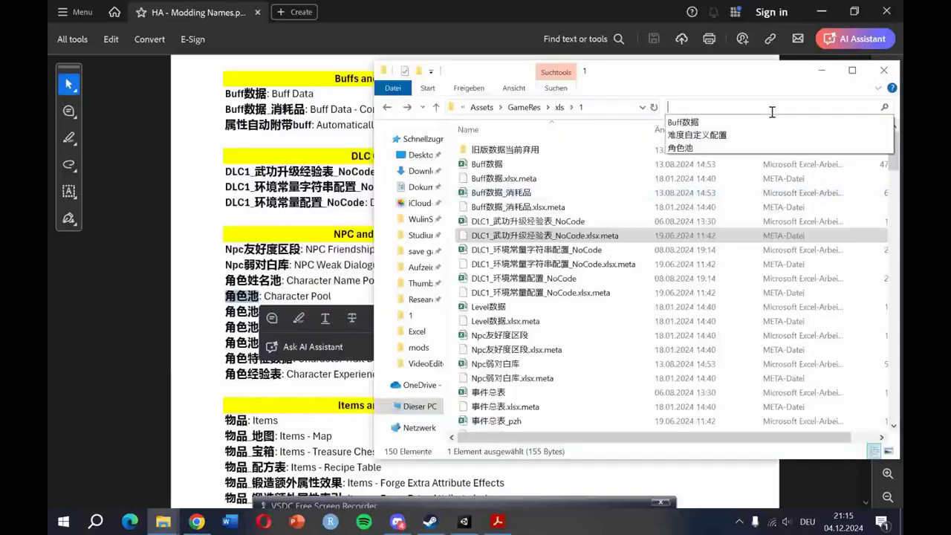
{"action": "key", "text": "ctrl+v"}
{"action": "left_click", "coordinate": [583, 147]}
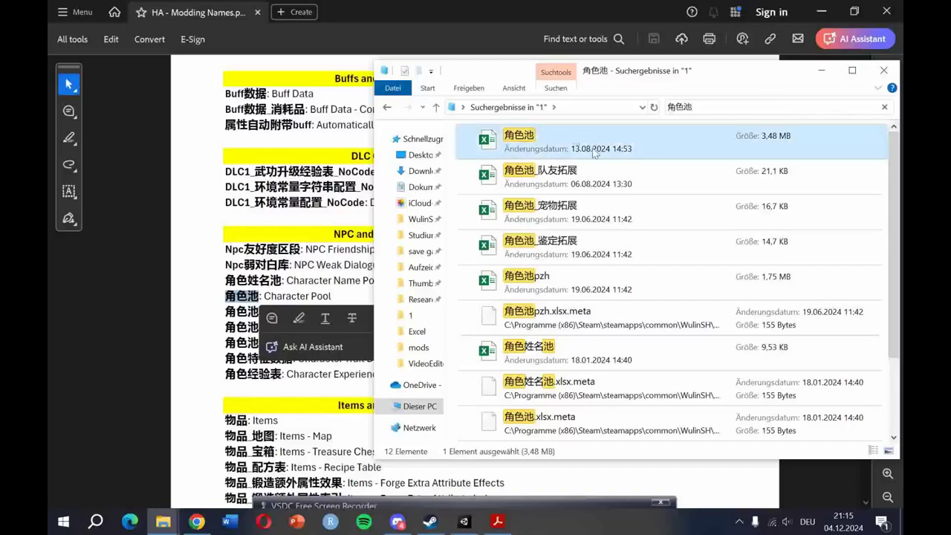
{"action": "key", "text": "alt+Tab"}
{"action": "key", "text": "alt+Tab"}
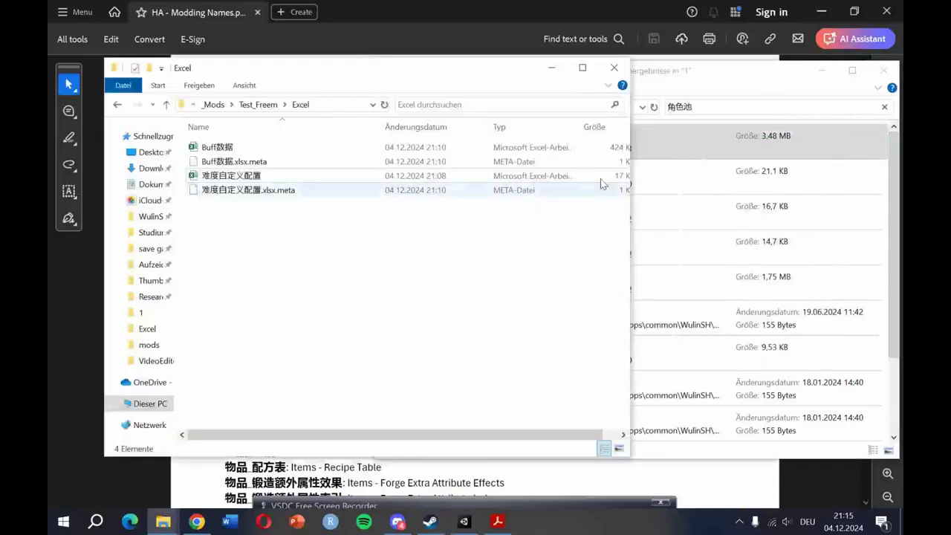
{"action": "left_click_drag", "start_coordinate": [664, 151], "coordinate": [324, 233]}
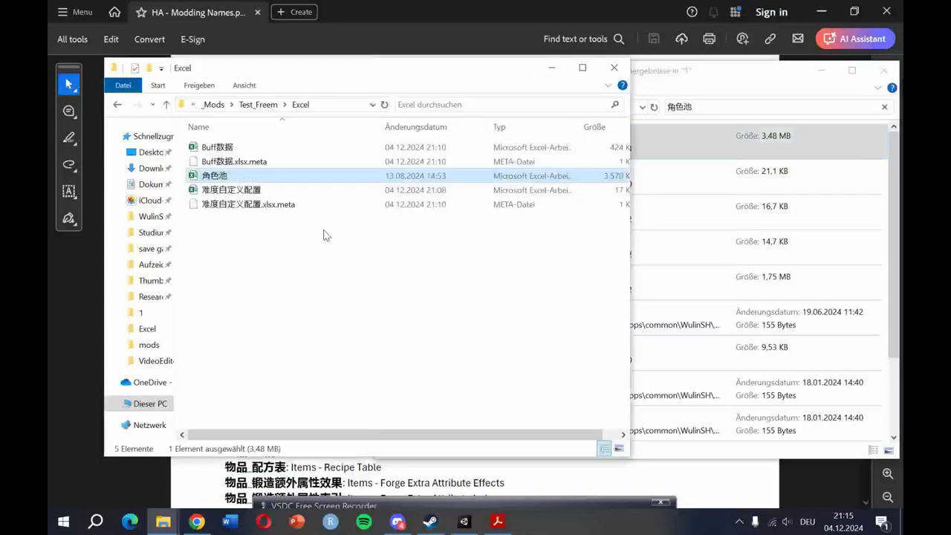
{"action": "left_click", "coordinate": [302, 280]}
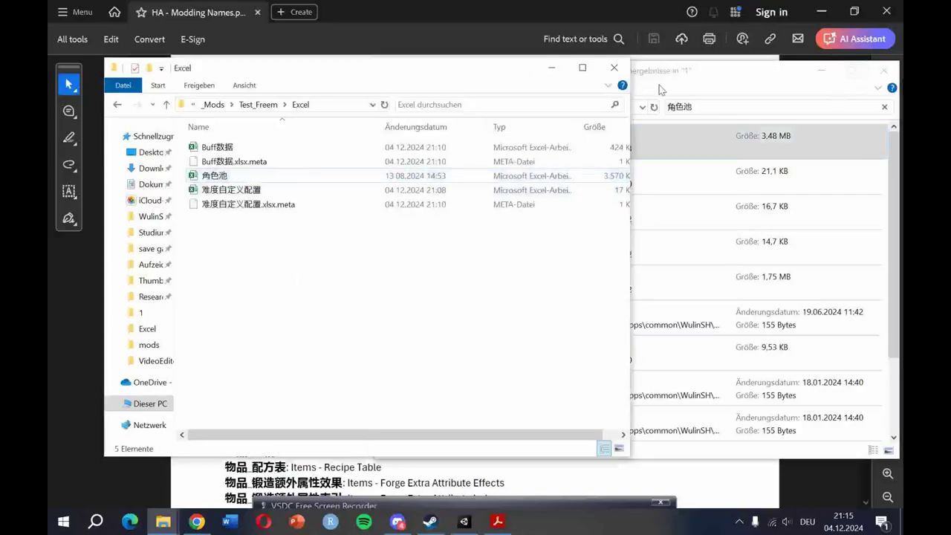
{"action": "double_click", "coordinate": [234, 176]}
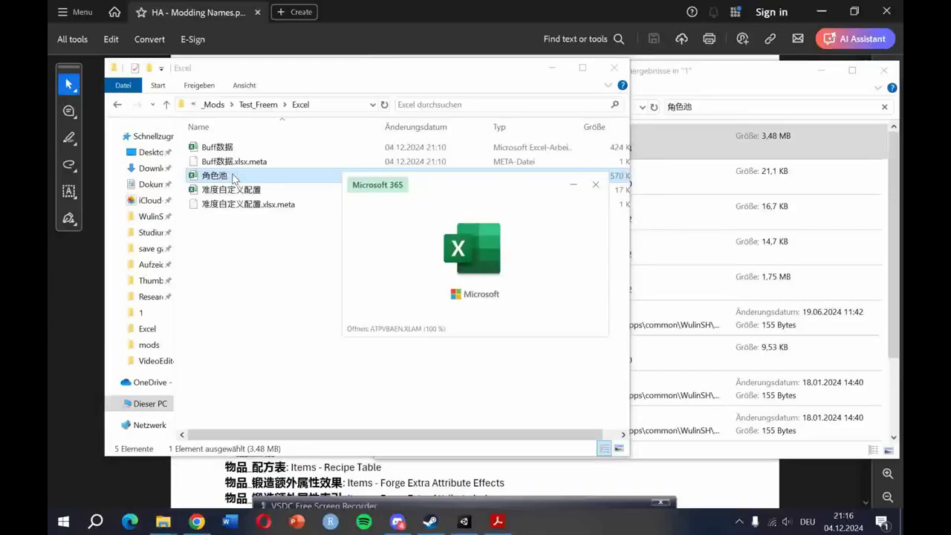
Scroll CharacterPoolData to row 54, character 10017 蔡元常, titled 馆主
{"action": "scroll", "coordinate": [474, 248], "scroll_direction": "up", "scroll_amount": 3}
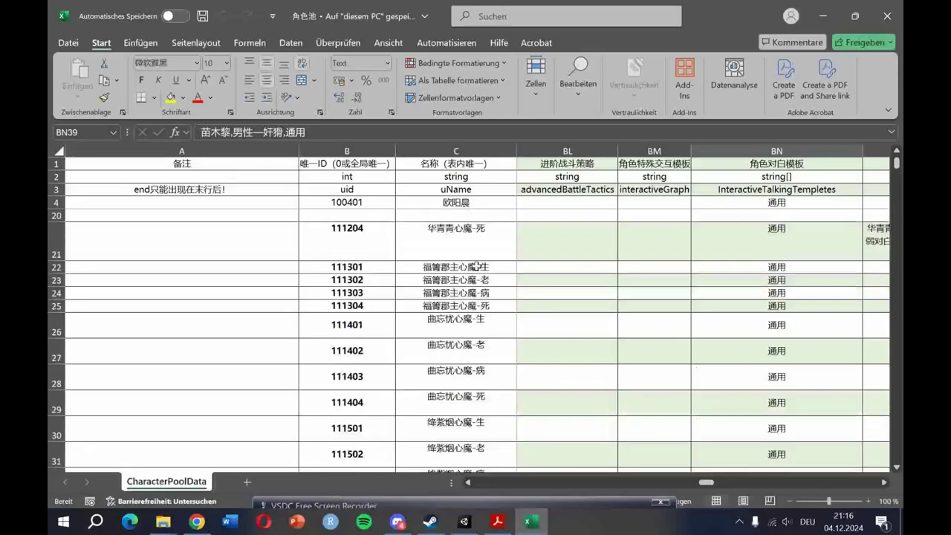
{"action": "scroll", "coordinate": [474, 248], "scroll_direction": "up", "scroll_amount": 5}
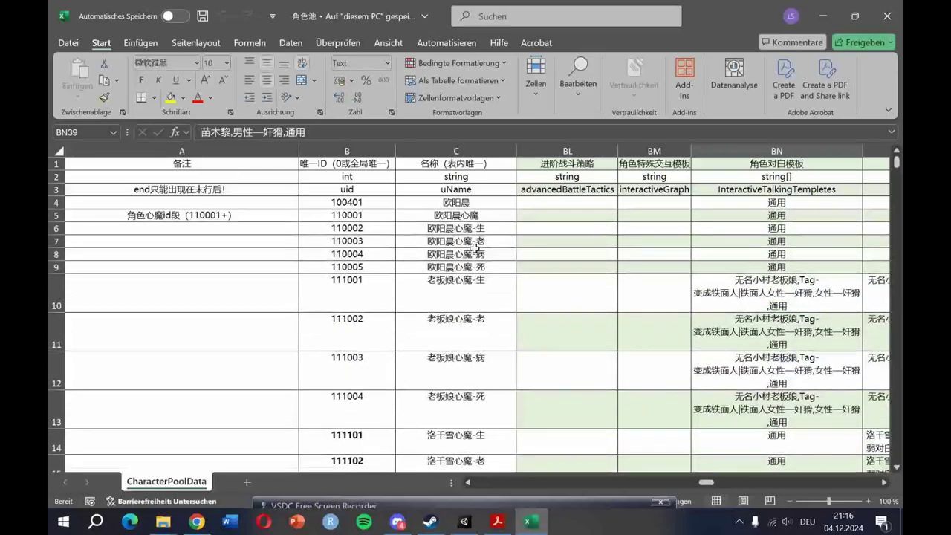
{"action": "scroll", "coordinate": [474, 248], "scroll_direction": "down", "scroll_amount": 9}
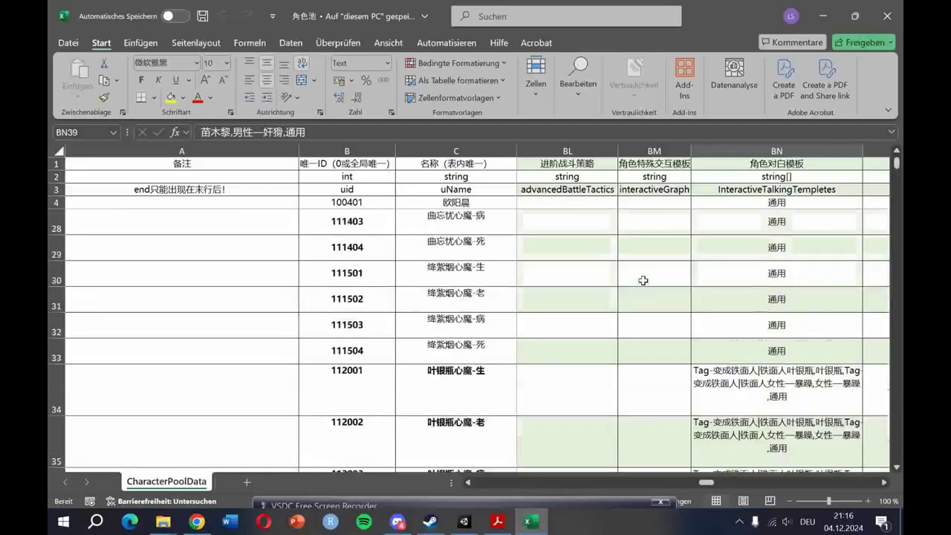
{"action": "scroll", "coordinate": [579, 294], "scroll_direction": "down", "scroll_amount": 3}
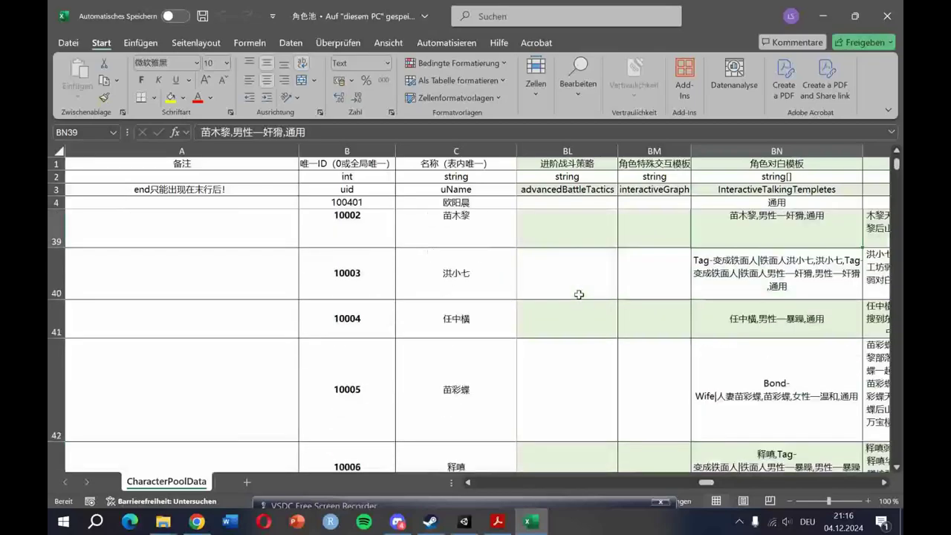
{"action": "scroll", "coordinate": [579, 295], "scroll_direction": "down", "scroll_amount": 2}
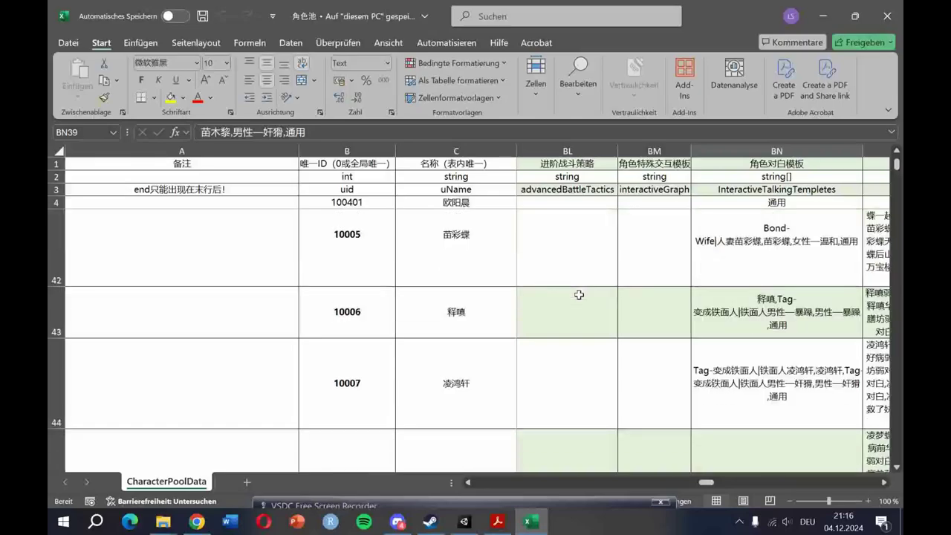
{"action": "scroll", "coordinate": [579, 294], "scroll_direction": "down", "scroll_amount": 1}
{"action": "scroll", "coordinate": [579, 294], "scroll_direction": "down", "scroll_amount": 2}
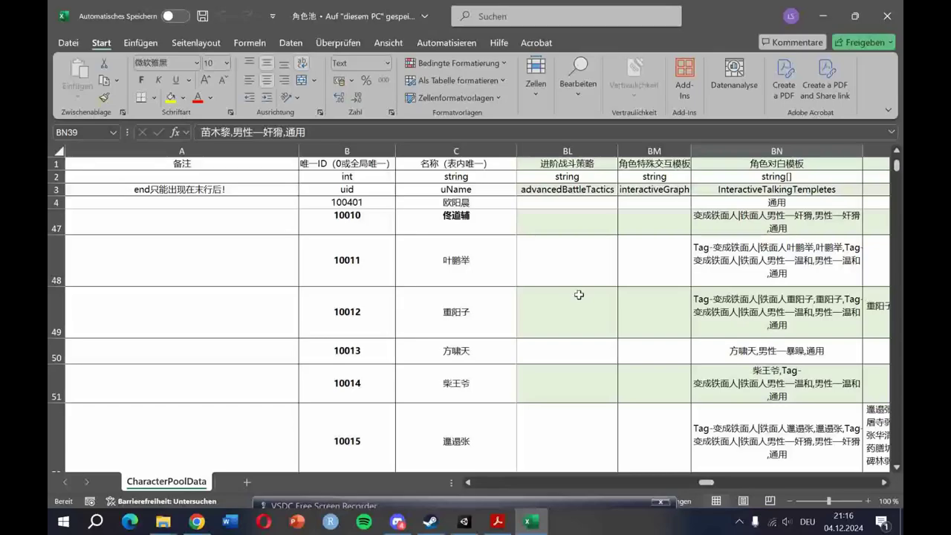
{"action": "left_click", "coordinate": [455, 387]}
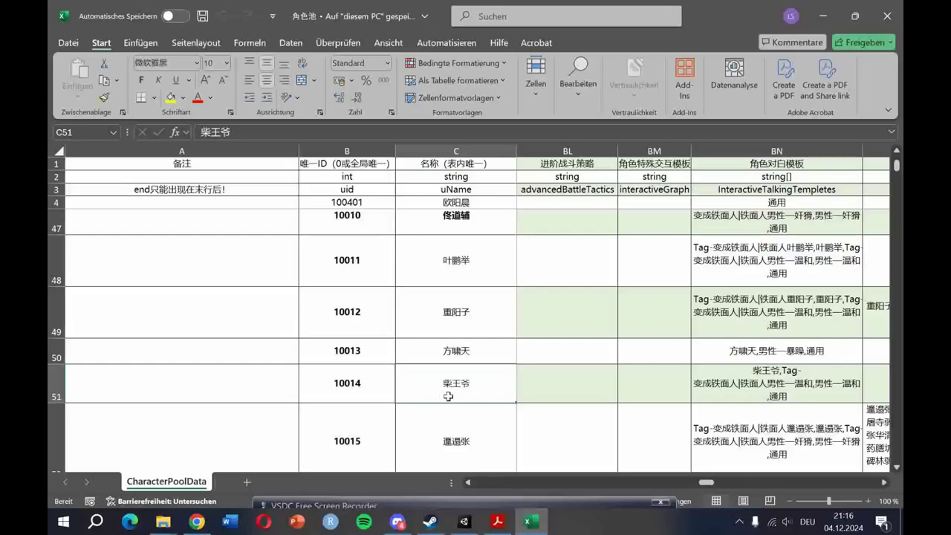
{"action": "scroll", "coordinate": [558, 348], "scroll_direction": "down", "scroll_amount": 5}
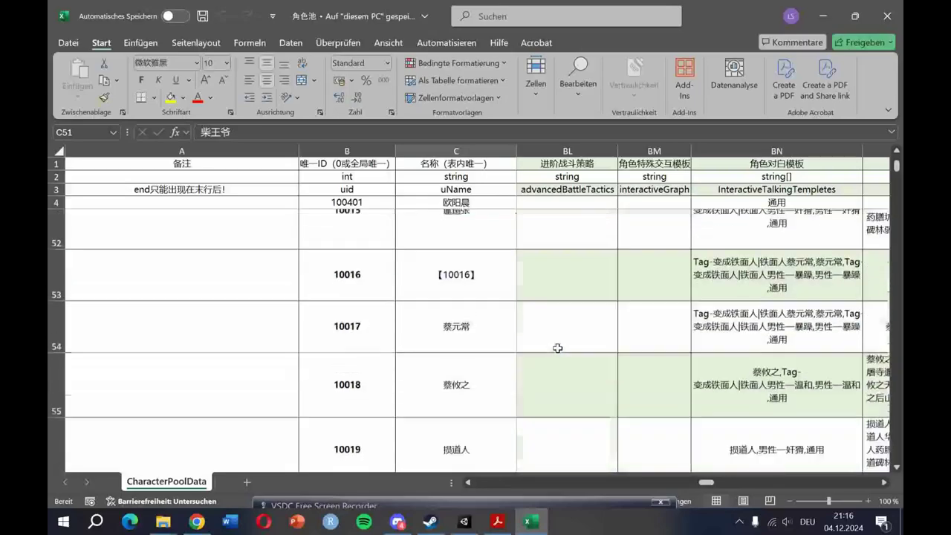
{"action": "left_click", "coordinate": [481, 326]}
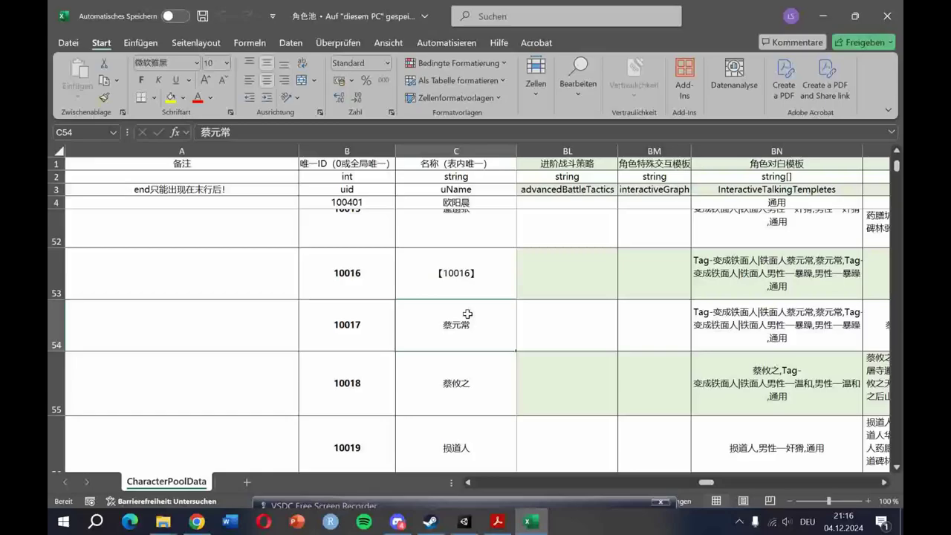
{"action": "scroll", "coordinate": [467, 314], "scroll_direction": "down", "scroll_amount": 5}
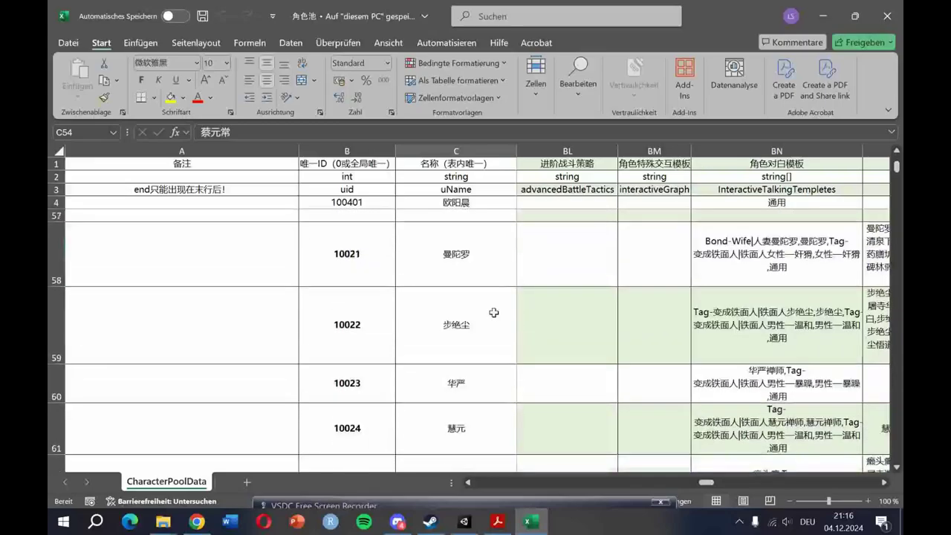
{"action": "scroll", "coordinate": [494, 313], "scroll_direction": "down", "scroll_amount": 1}
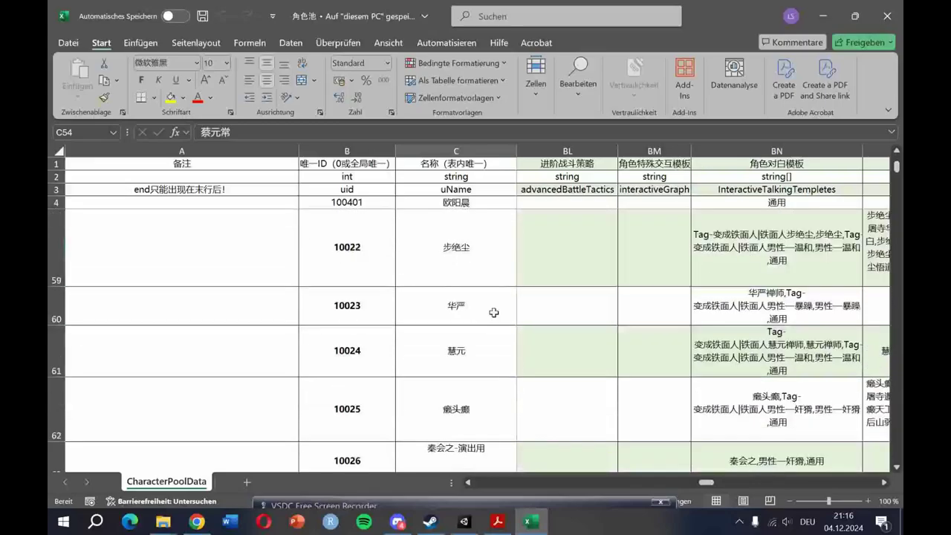
{"action": "scroll", "coordinate": [494, 334], "scroll_direction": "down", "scroll_amount": 3}
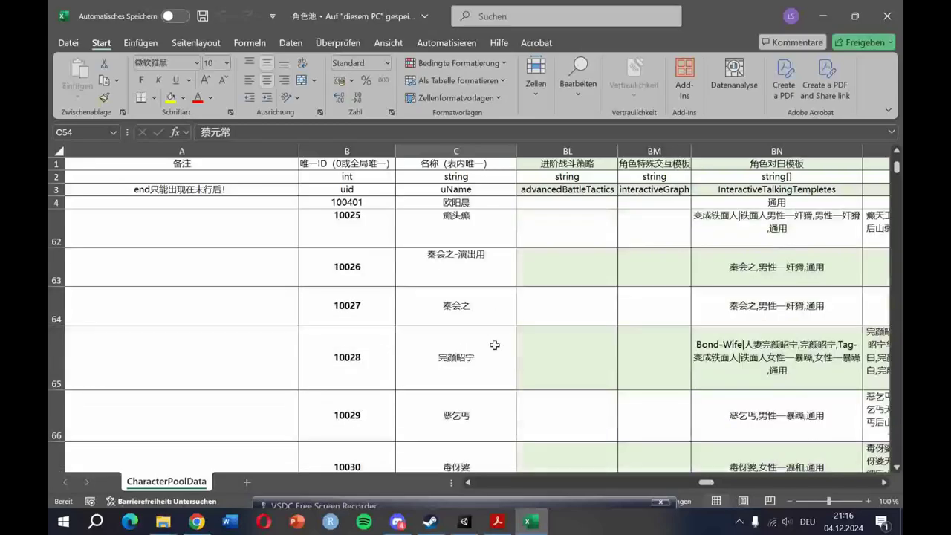
{"action": "scroll", "coordinate": [494, 343], "scroll_direction": "down", "scroll_amount": 2}
{"action": "scroll", "coordinate": [490, 338], "scroll_direction": "up", "scroll_amount": 4}
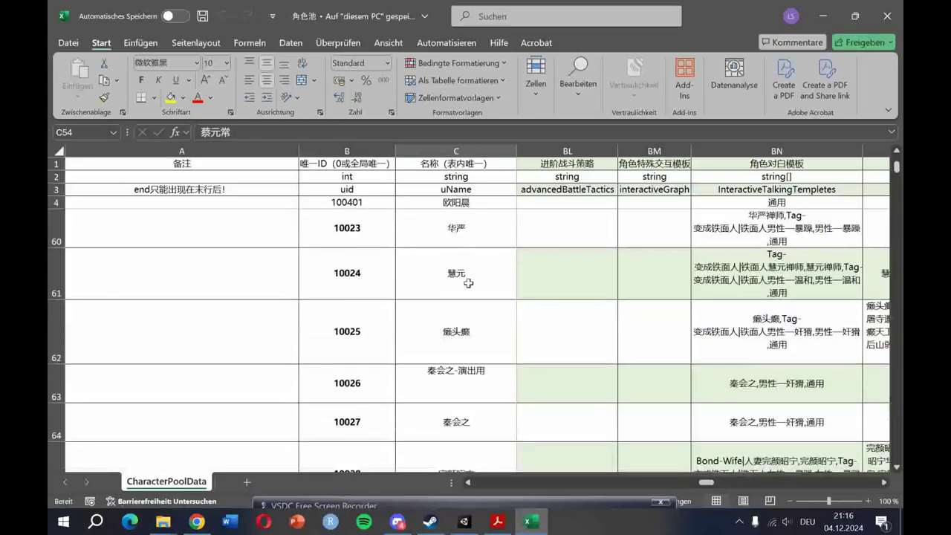
{"action": "scroll", "coordinate": [468, 282], "scroll_direction": "up", "scroll_amount": 7}
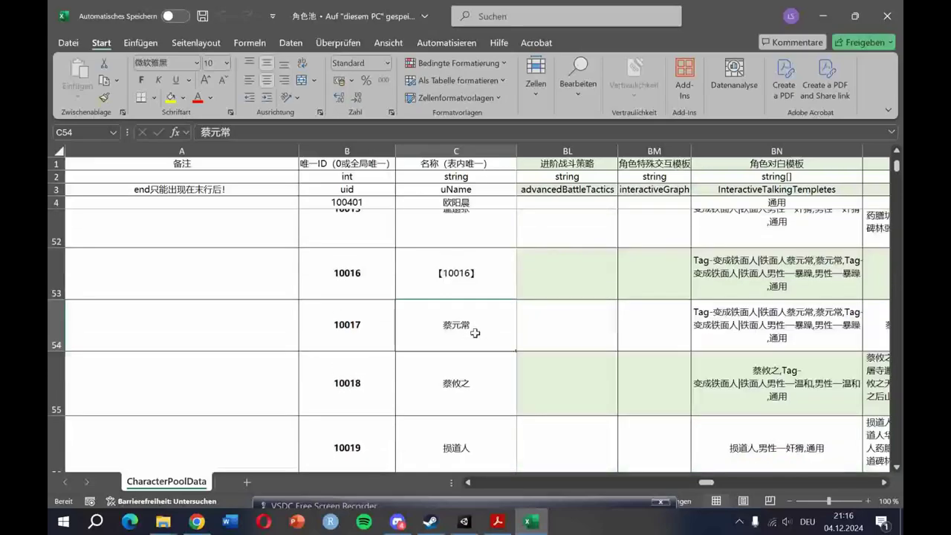
{"action": "left_click_drag", "start_coordinate": [711, 485], "coordinate": [654, 491]}
Move along row 54 to 蔡元常's attributes chaCon–chaLuc (7, 9, 4, 6, 4) in T54:X54
{"action": "left_click_drag", "start_coordinate": [634, 485], "coordinate": [451, 485]}
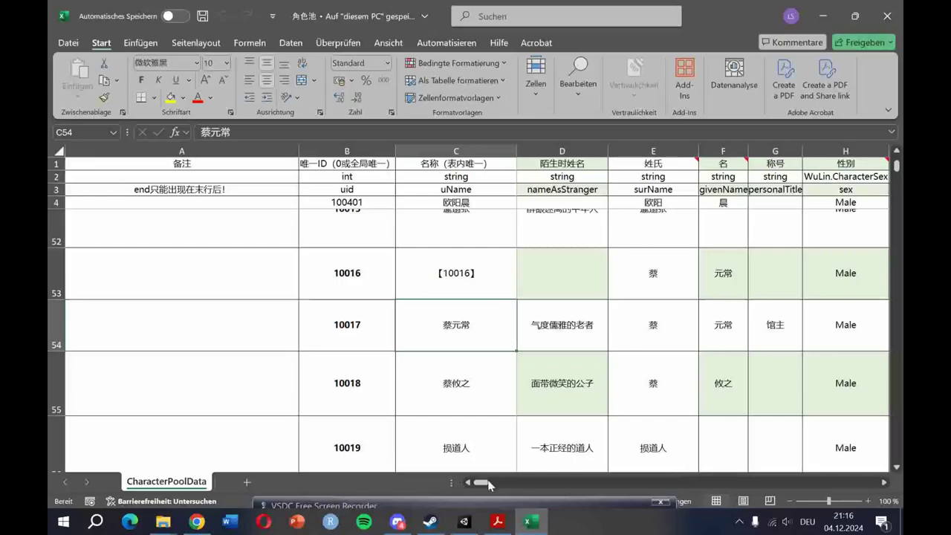
{"action": "left_click", "coordinate": [579, 336]}
{"action": "key", "text": "Right"}
{"action": "key", "text": "Right"}
{"action": "key", "text": "Right"}
{"action": "key", "text": "Right"}
{"action": "key", "text": "Right"}
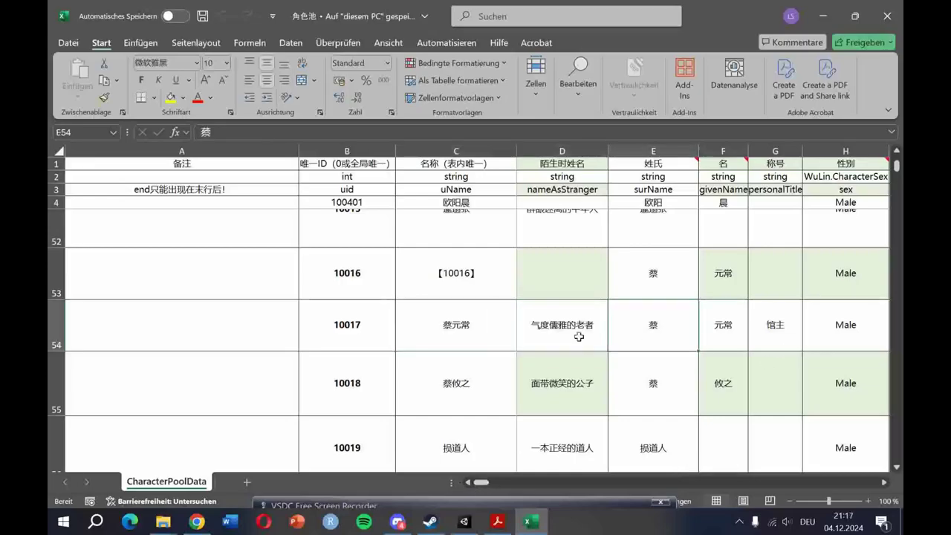
{"action": "key", "text": "Right"}
{"action": "key", "text": "Right"}
{"action": "key", "text": "Right"}
{"action": "key", "text": "Right"}
{"action": "key", "text": "Right"}
{"action": "key", "text": "Right"}
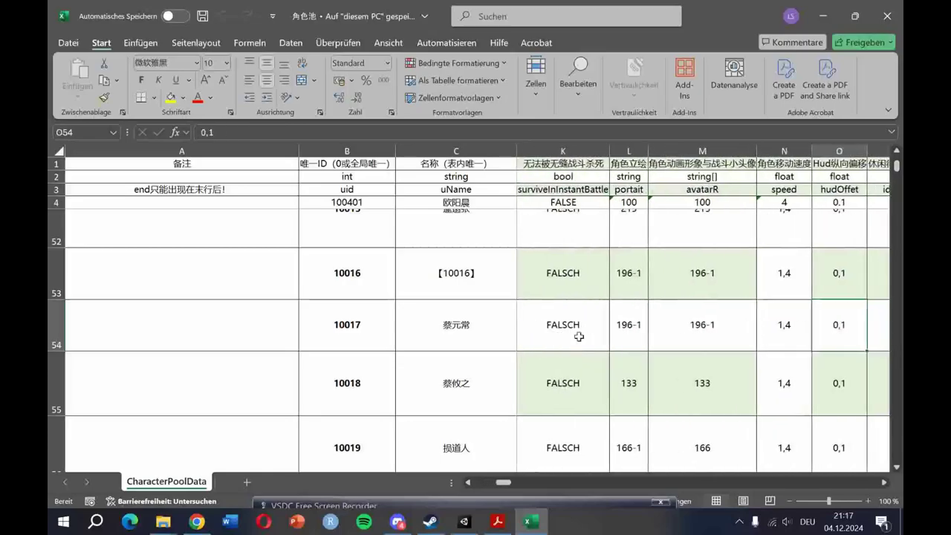
{"action": "key", "text": "Right"}
{"action": "key", "text": "Right"}
{"action": "key", "text": "Right"}
{"action": "key", "text": "Right"}
{"action": "key", "text": "Right"}
{"action": "key", "text": "Right"}
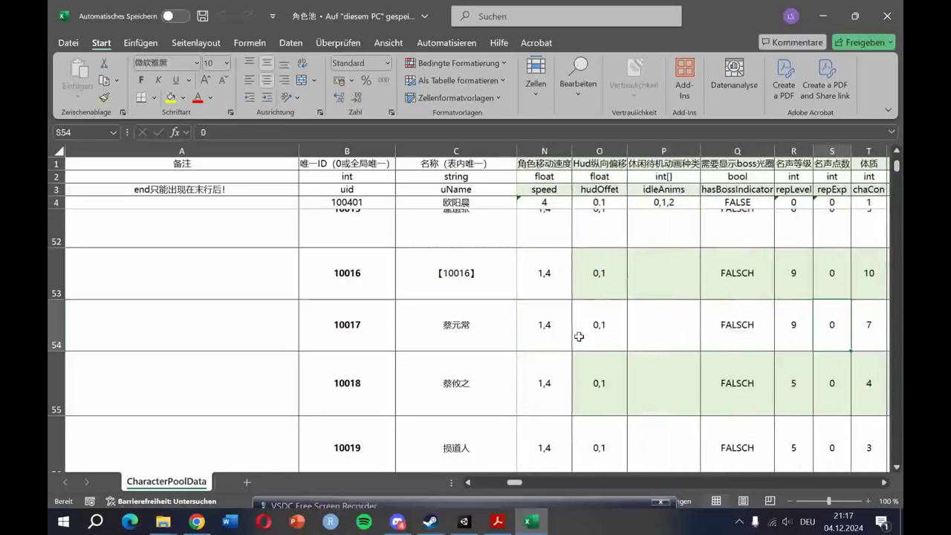
{"action": "key", "text": "Right"}
{"action": "key", "text": "Right"}
{"action": "key", "text": "Left"}
{"action": "key", "text": "Left"}
{"action": "key", "text": "Left"}
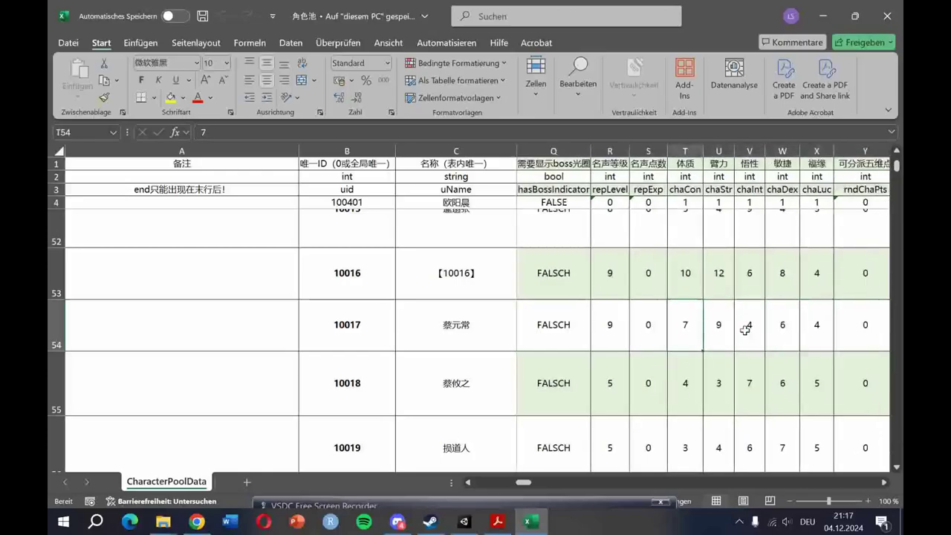
{"action": "left_click_drag", "start_coordinate": [817, 325], "coordinate": [689, 330]}
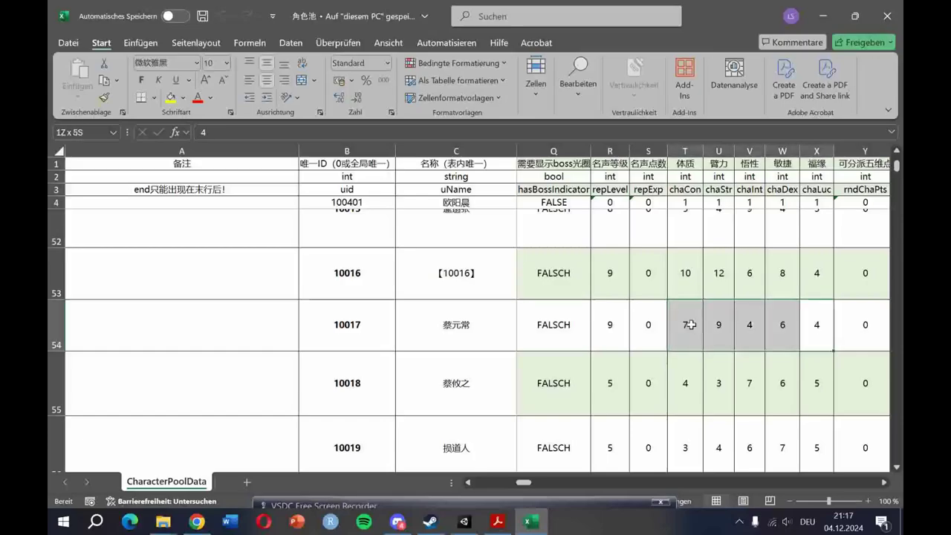
{"action": "left_click", "coordinate": [688, 330]}
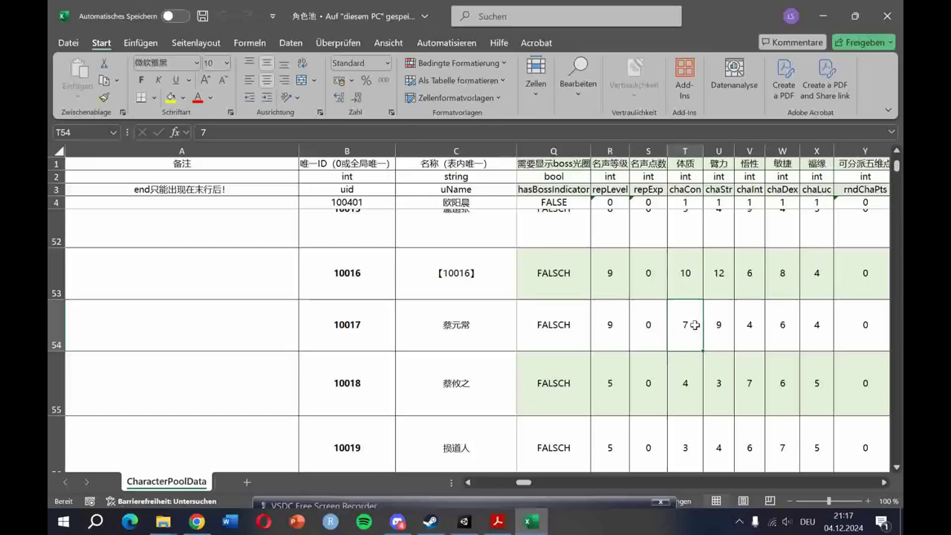
{"action": "type", "text": "20"}
{"action": "key", "text": "Tab"}
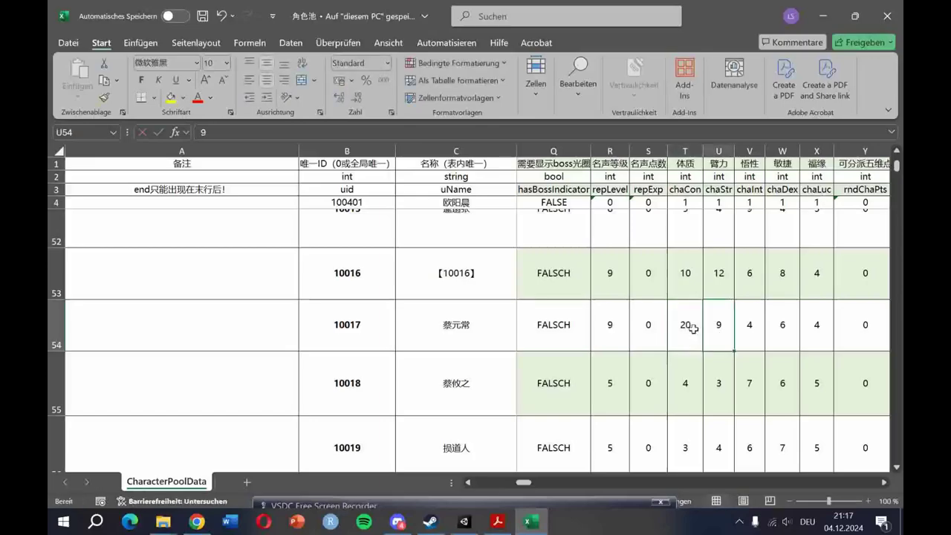
{"action": "type", "text": "20"}
{"action": "key", "text": "Tab"}
{"action": "type", "text": "20"}
{"action": "key", "text": "Tab"}
{"action": "type", "text": "20"}
{"action": "key", "text": "Tab"}
{"action": "type", "text": "20"}
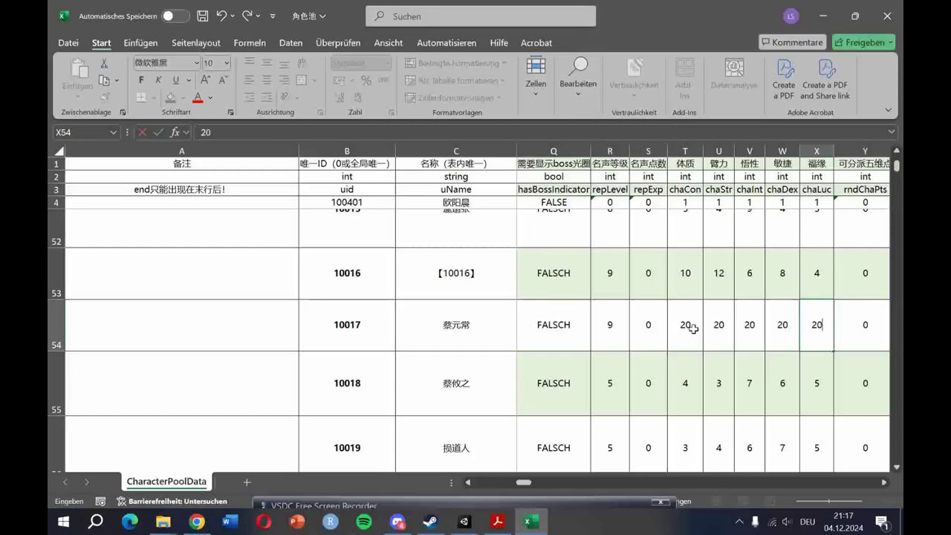
{"action": "key", "text": "Tab"}
{"action": "key", "text": "Tab"}
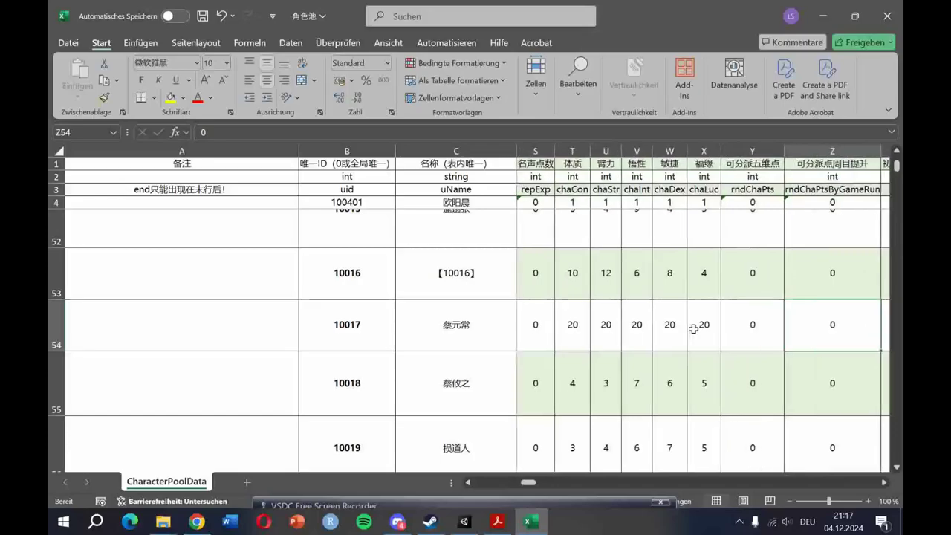
{"action": "key", "text": "Tab"}
{"action": "key", "text": "Tab"}
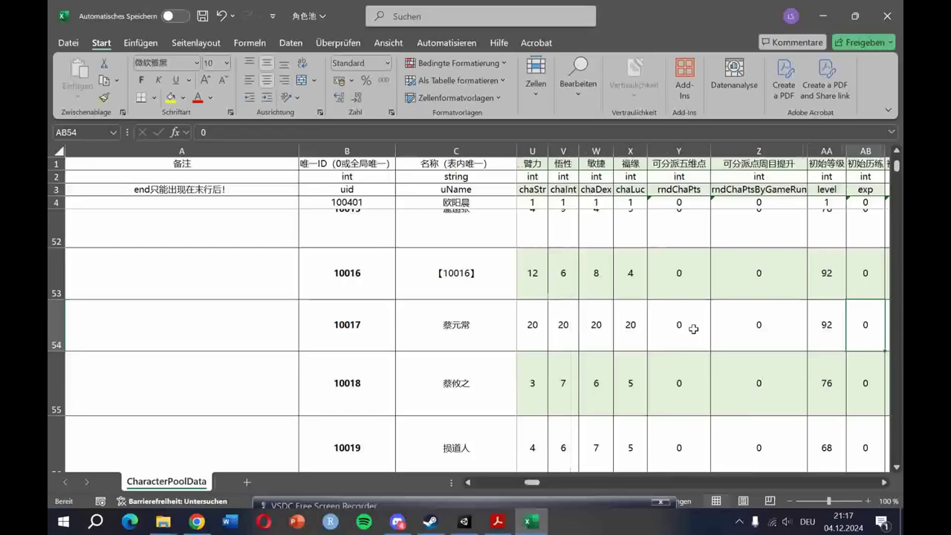
Set 蔡元常's melee skill in AL54 to 250
{"action": "scroll", "coordinate": [693, 329], "scroll_direction": "right", "scroll_amount": 3}
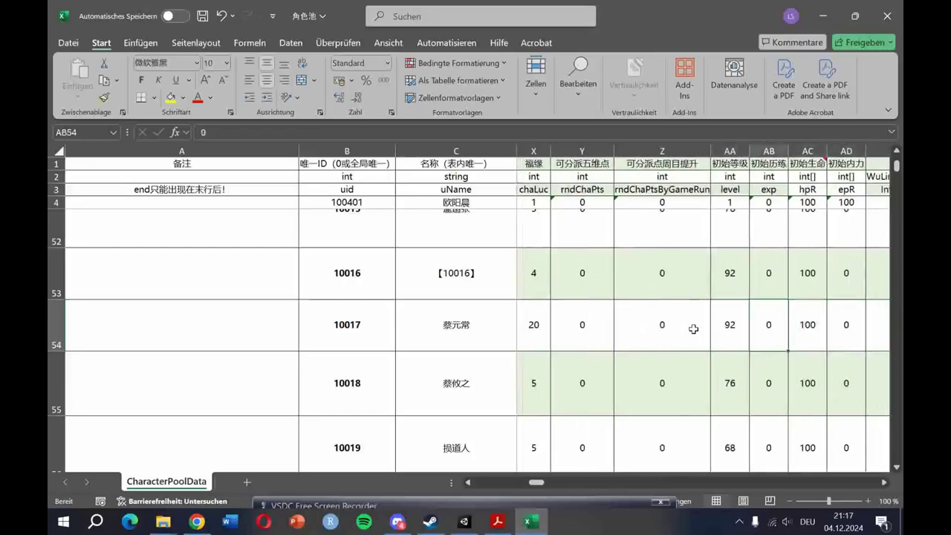
{"action": "key", "text": "Tab"}
{"action": "key", "text": "Tab"}
{"action": "key", "text": "Tab"}
{"action": "key", "text": "Tab"}
{"action": "key", "text": "Tab"}
{"action": "key", "text": "Tab"}
{"action": "key", "text": "Tab"}
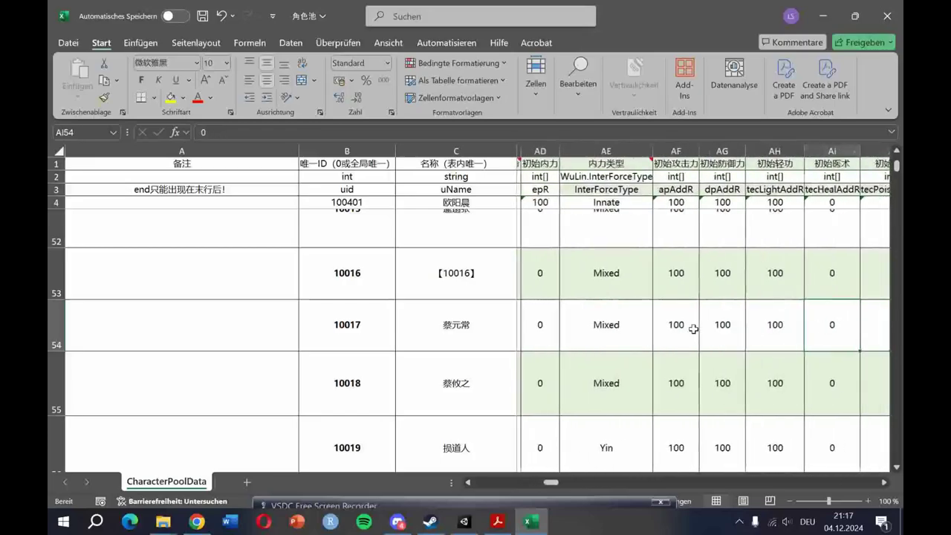
{"action": "key", "text": "Tab"}
{"action": "key", "text": "Tab"}
{"action": "key", "text": "Tab"}
{"action": "key", "text": "Tab"}
{"action": "key", "text": "Tab"}
{"action": "key", "text": "Tab"}
{"action": "key", "text": "Tab"}
{"action": "key", "text": "Tab"}
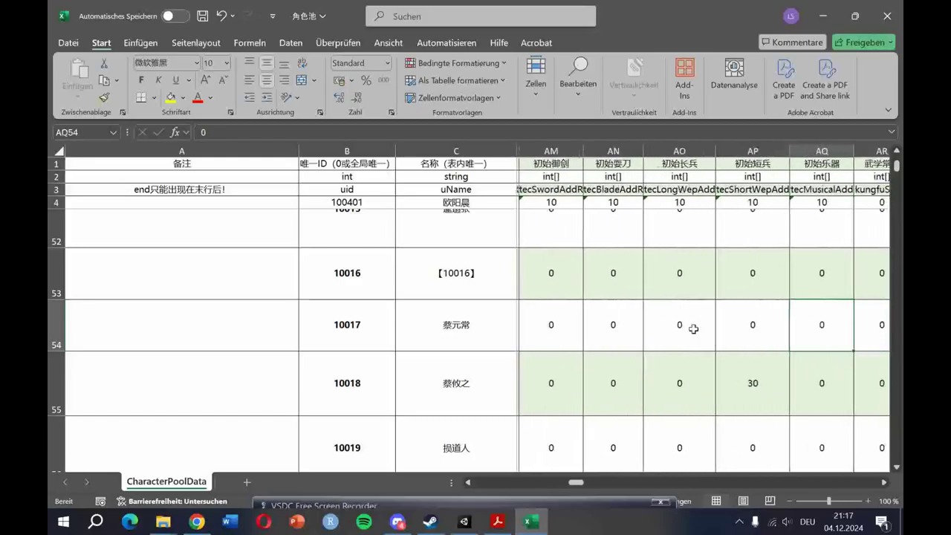
{"action": "key", "text": "Tab"}
{"action": "key", "text": "shift+Tab"}
{"action": "key", "text": "shift+Tab"}
{"action": "key", "text": "shift+Tab"}
{"action": "key", "text": "shift+Tab"}
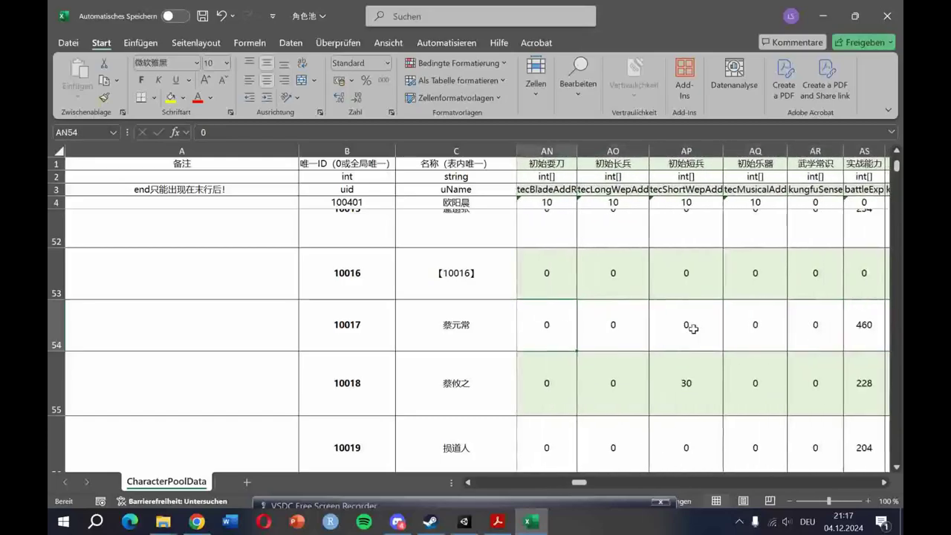
{"action": "key", "text": "shift+Tab"}
{"action": "key", "text": "shift+Tab"}
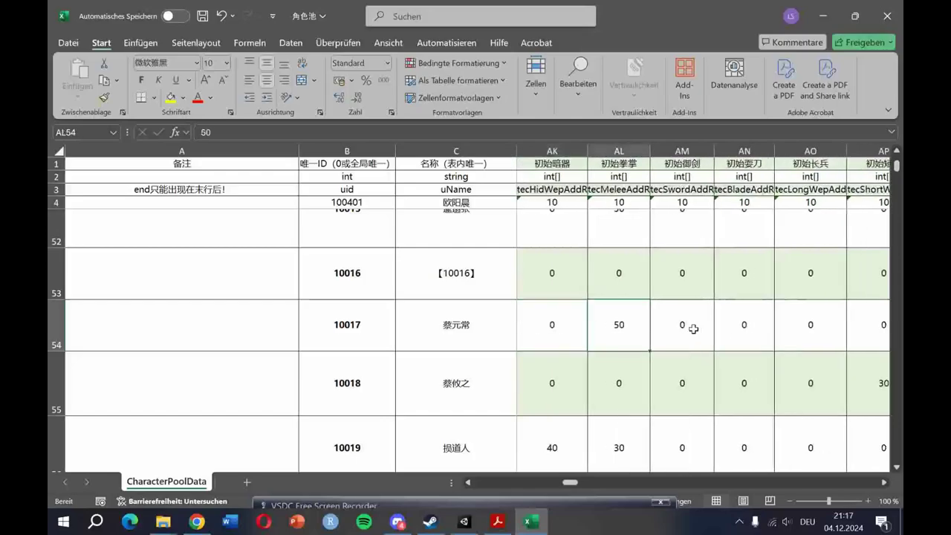
{"action": "type", "text": "250"}
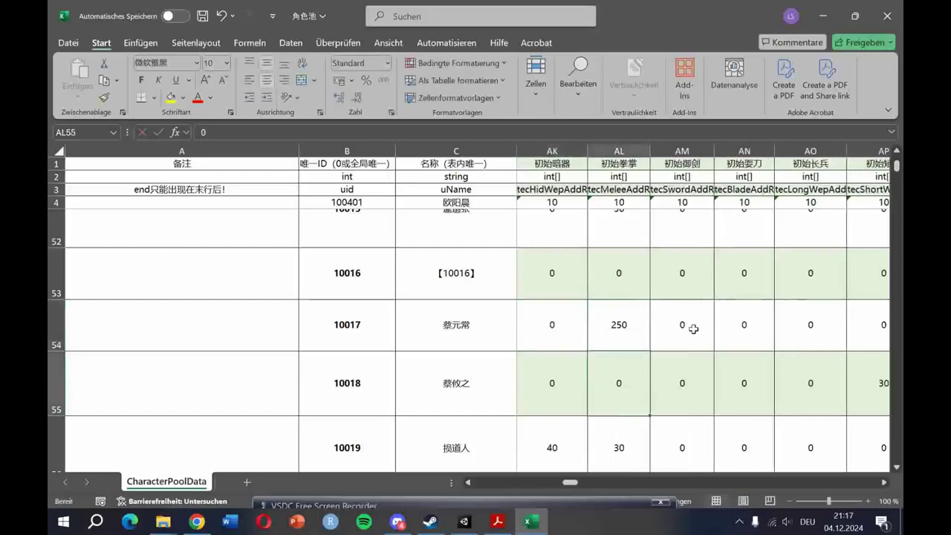
{"action": "key", "text": "Tab"}
{"action": "key", "text": "Tab"}
{"action": "key", "text": "Tab"}
{"action": "key", "text": "Tab"}
{"action": "key", "text": "Tab"}
{"action": "key", "text": "Tab"}
{"action": "key", "text": "Tab"}
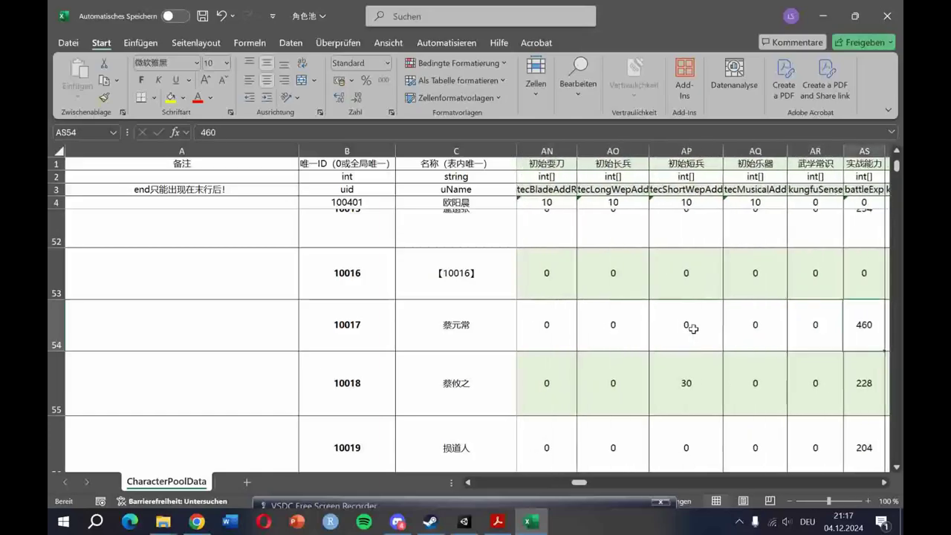
Set the musical skill in AQ54 to 150
{"action": "key", "text": "shift+Tab"}
{"action": "key", "text": "shift+Tab"}
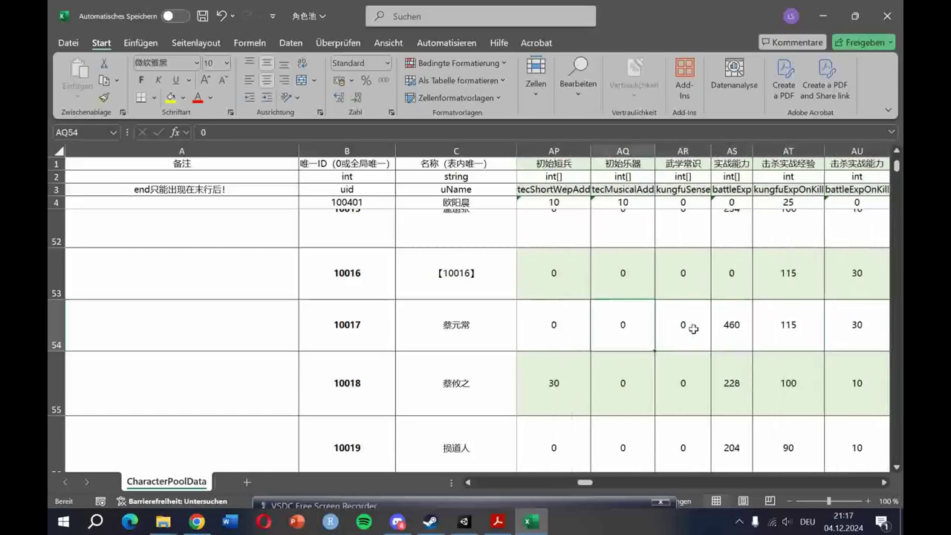
{"action": "type", "text": "150"}
{"action": "key", "text": "Tab"}
{"action": "key", "text": "Tab"}
{"action": "key", "text": "Tab"}
{"action": "key", "text": "Tab"}
{"action": "key", "text": "Tab"}
{"action": "key", "text": "Tab"}
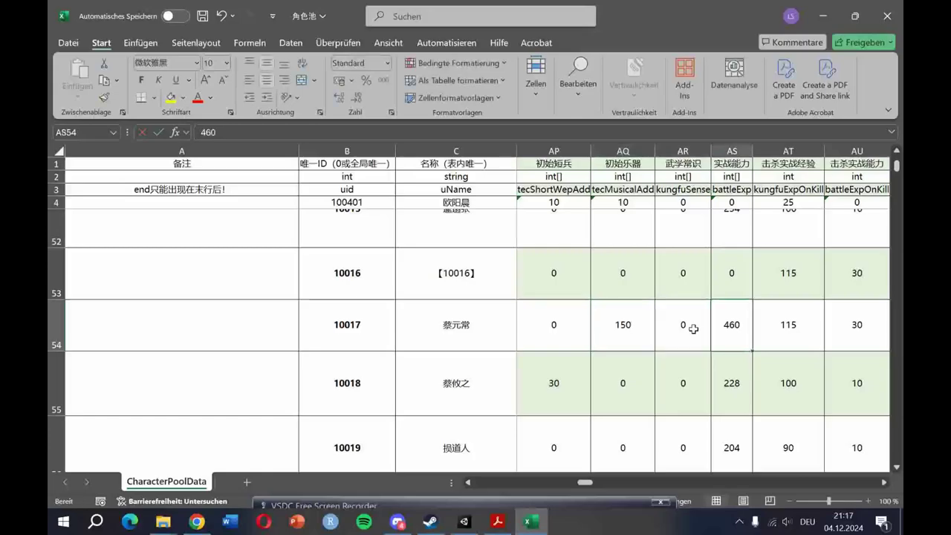
{"action": "key", "text": "Tab"}
{"action": "key", "text": "Tab"}
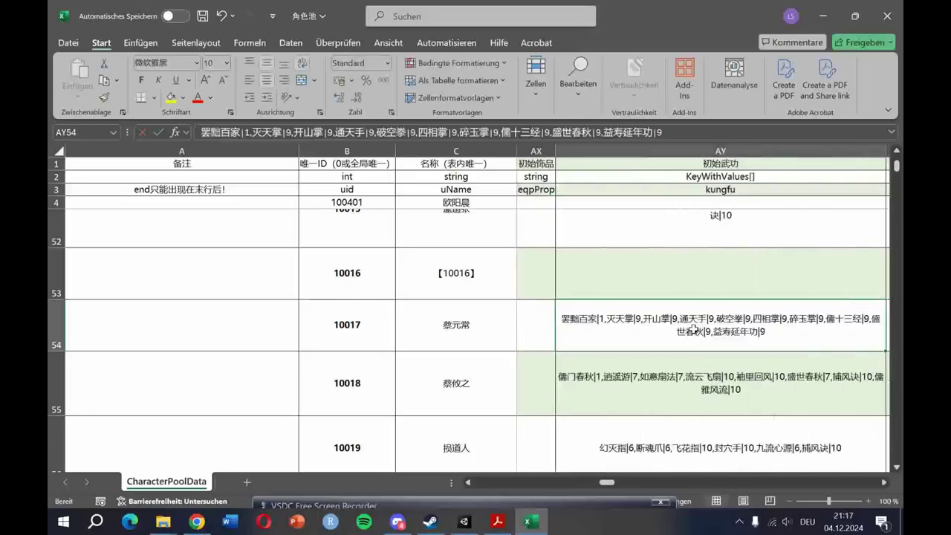
{"action": "key", "text": "shift+Tab"}
{"action": "key", "text": "shift+Tab"}
{"action": "key", "text": "shift+Tab"}
{"action": "key", "text": "shift+Tab"}
{"action": "key", "text": "shift+Tab"}
{"action": "key", "text": "Tab"}
{"action": "key", "text": "Tab"}
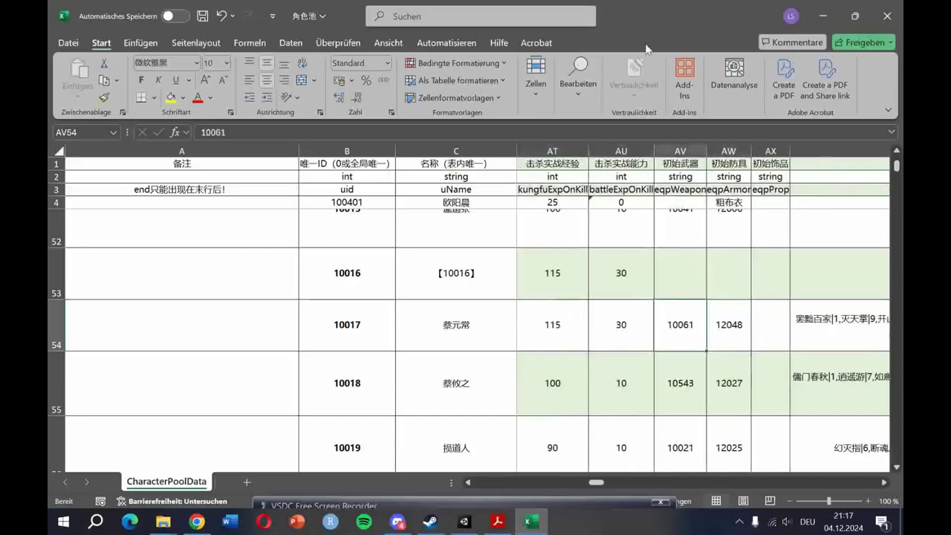
Give 蔡元常 starting accessory 13066 and change the armour from 12048 to 12068
{"action": "left_click", "coordinate": [197, 522]}
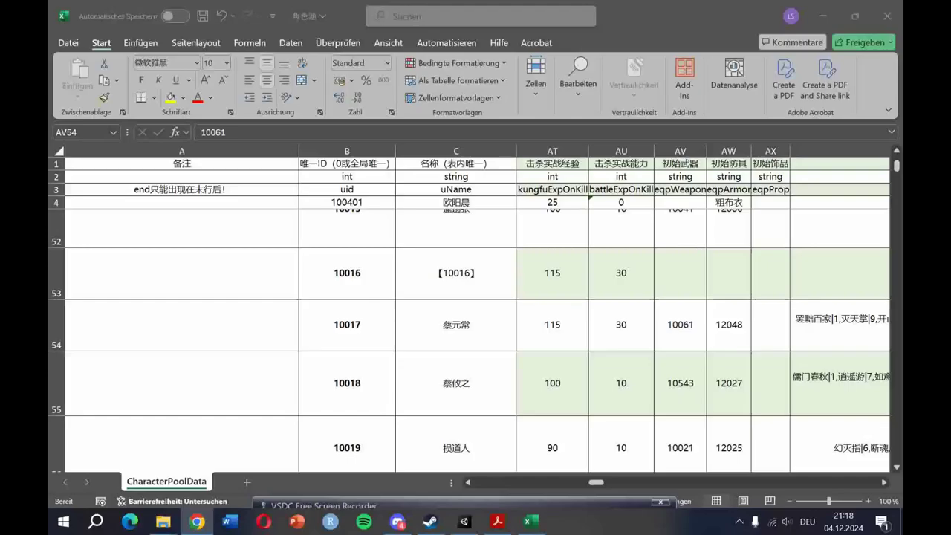
{"action": "left_click", "coordinate": [773, 324]}
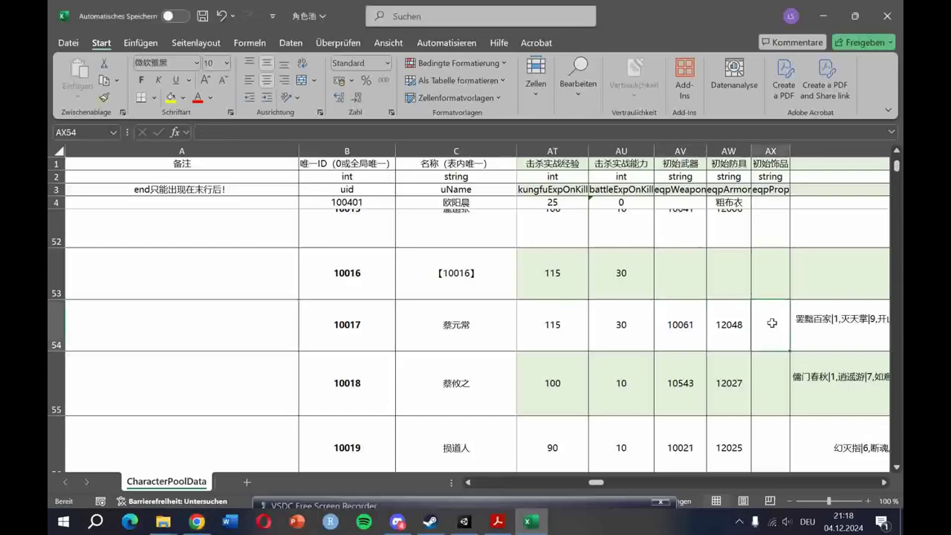
{"action": "type", "text": "13066"}
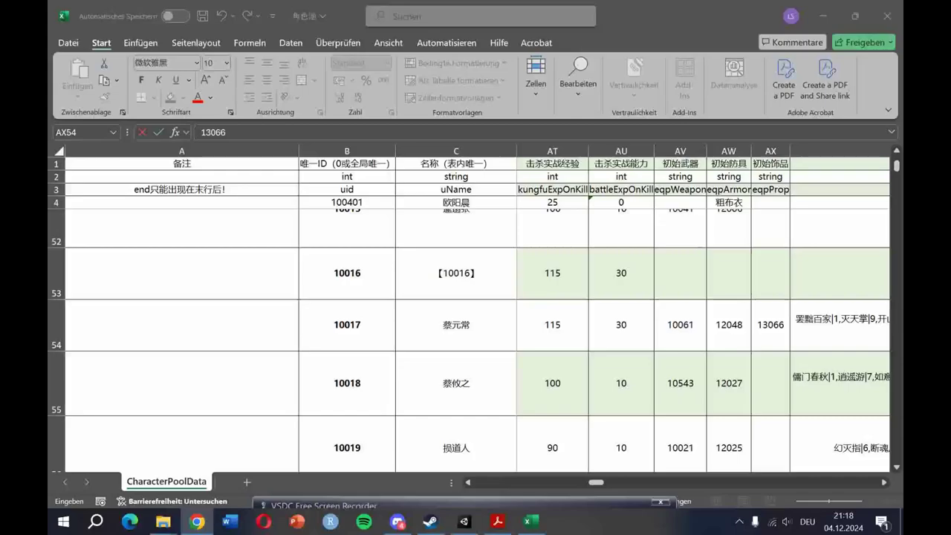
{"action": "left_click", "coordinate": [730, 324]}
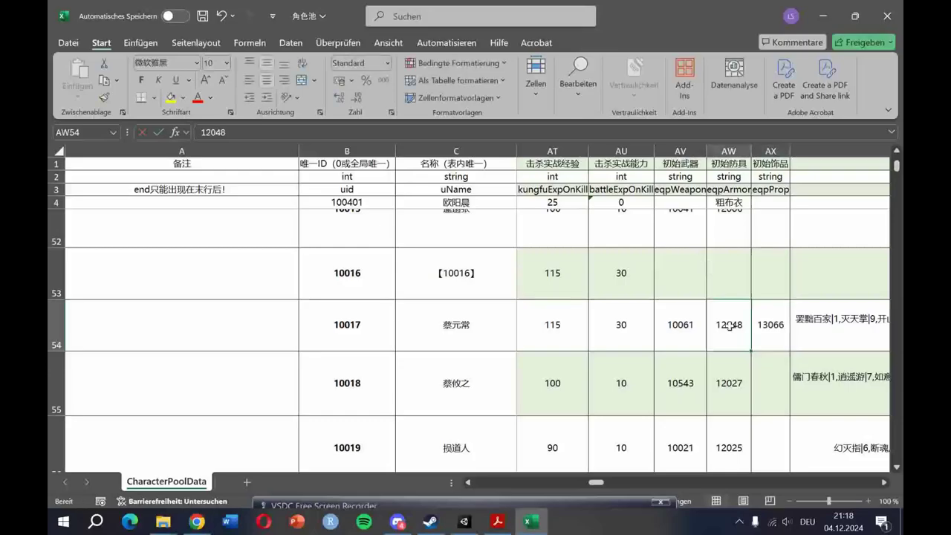
{"action": "type", "text": "12068"}
{"action": "key", "text": "Tab"}
{"action": "key", "text": "Tab"}
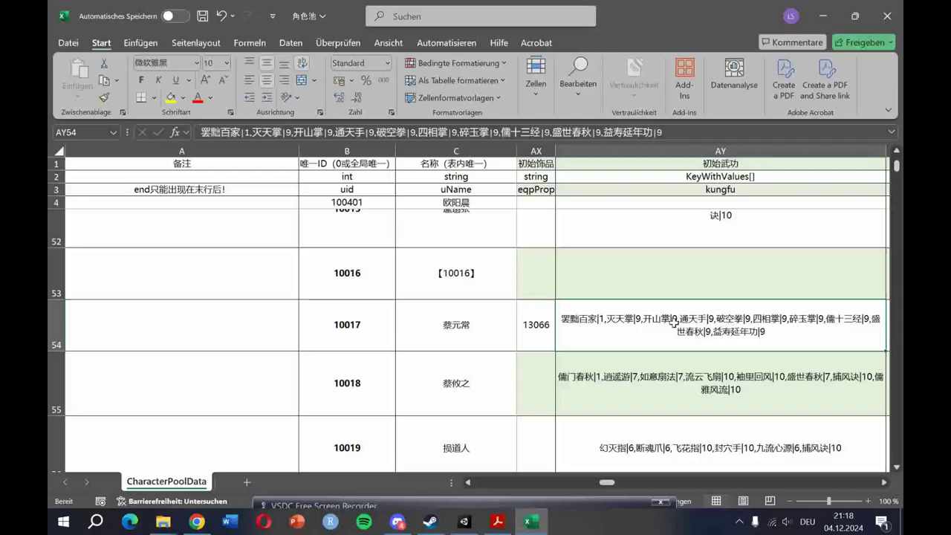
Review 蔡元常's remaining columns, including 45000 starting money, and save the 角色池 workbook
{"action": "scroll", "coordinate": [674, 321], "scroll_direction": "right", "scroll_amount": 2}
{"action": "scroll", "coordinate": [674, 321], "scroll_direction": "left", "scroll_amount": 1}
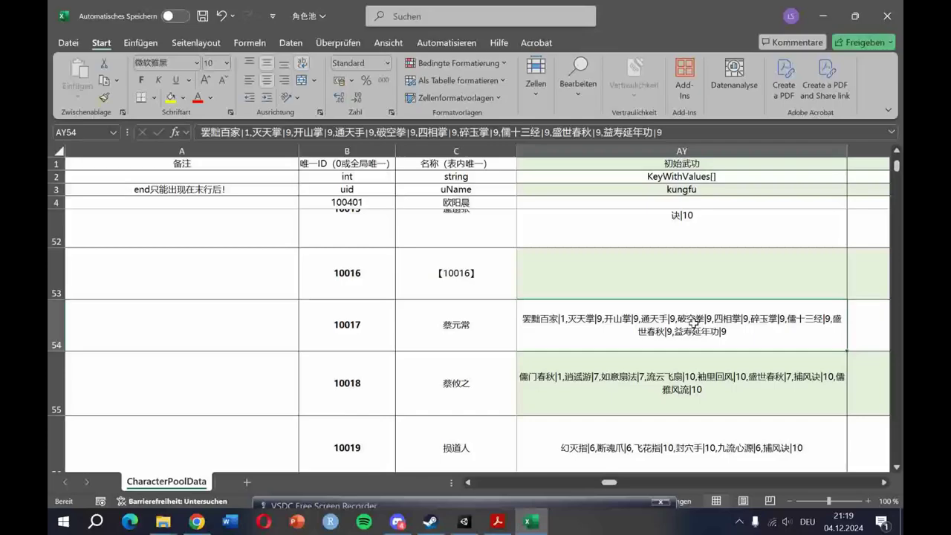
{"action": "key", "text": "Right"}
{"action": "key", "text": "Right"}
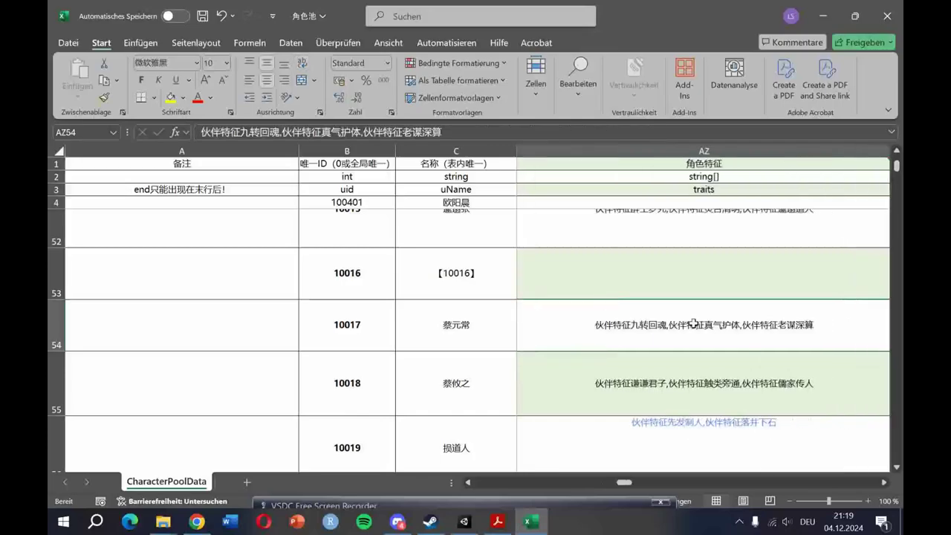
{"action": "key", "text": "Left"}
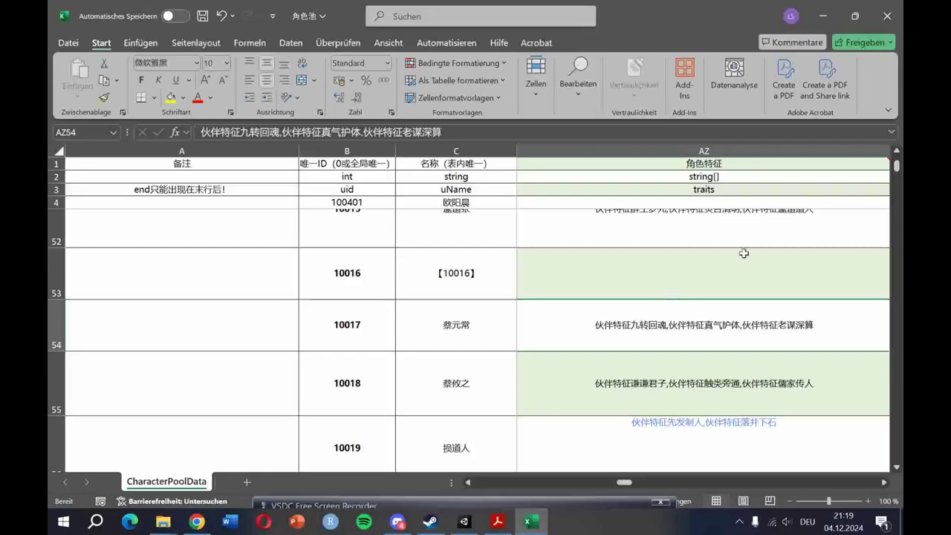
{"action": "key", "text": "Right"}
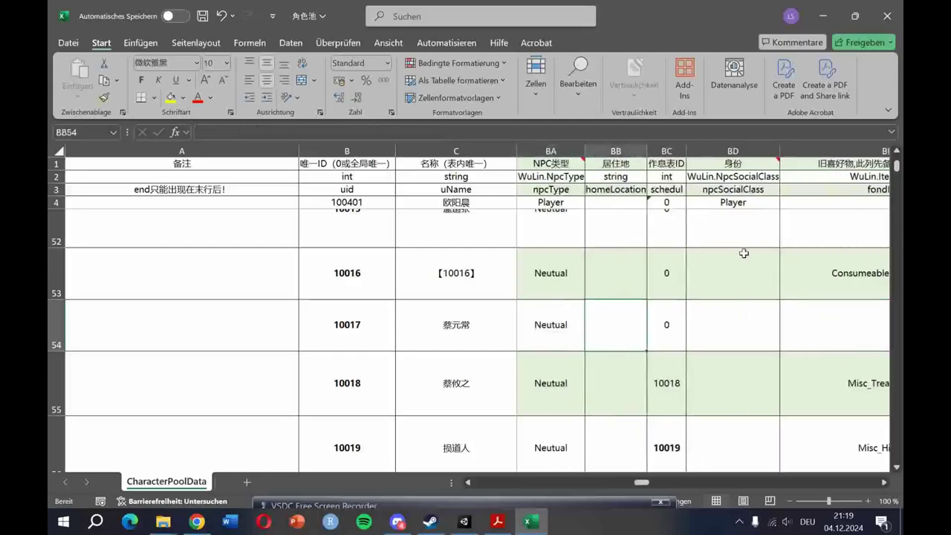
{"action": "key", "text": "Right"}
{"action": "key", "text": "Right"}
{"action": "key", "text": "Right"}
{"action": "key", "text": "Right"}
{"action": "key", "text": "Right"}
{"action": "key", "text": "Right"}
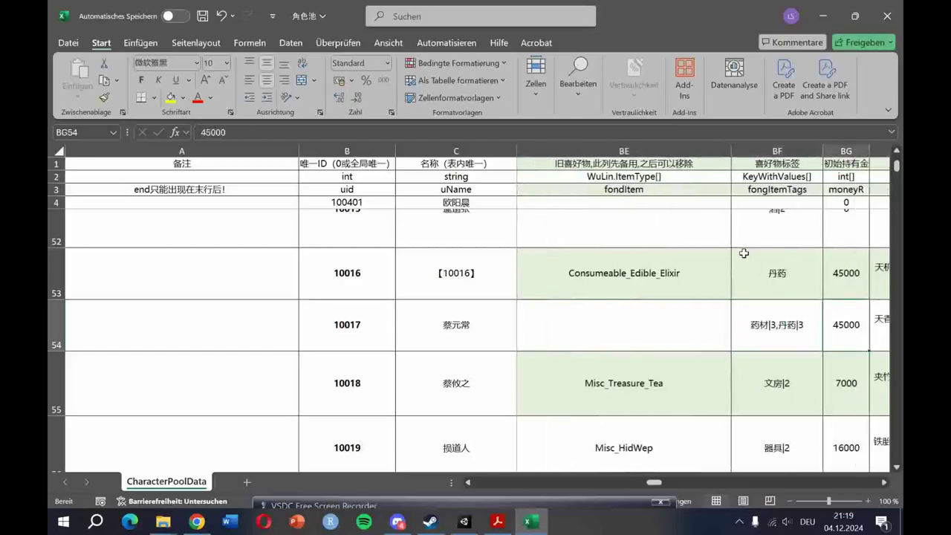
{"action": "key", "text": "Right"}
{"action": "key", "text": "Right"}
{"action": "key", "text": "Right"}
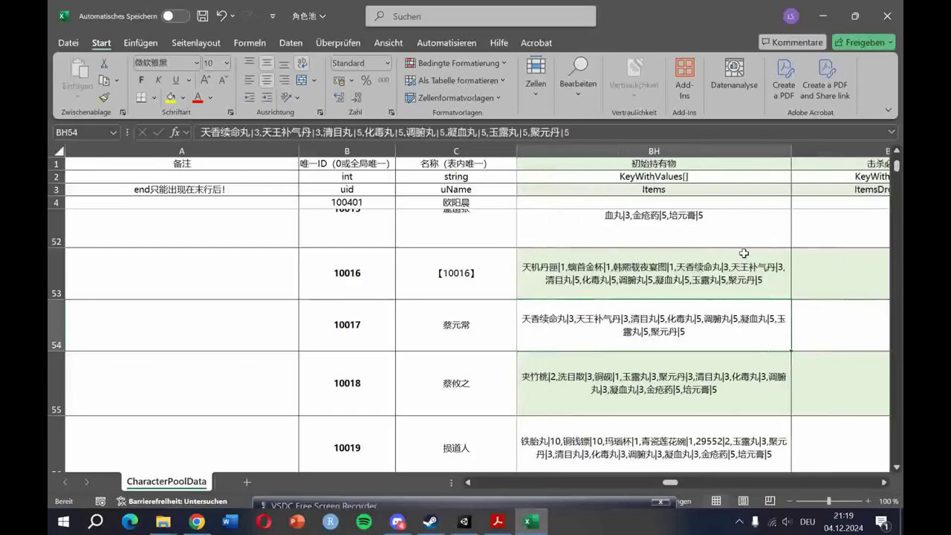
{"action": "key", "text": "Right"}
{"action": "key", "text": "Right"}
{"action": "key", "text": "Right"}
{"action": "key", "text": "Right"}
{"action": "key", "text": "Right"}
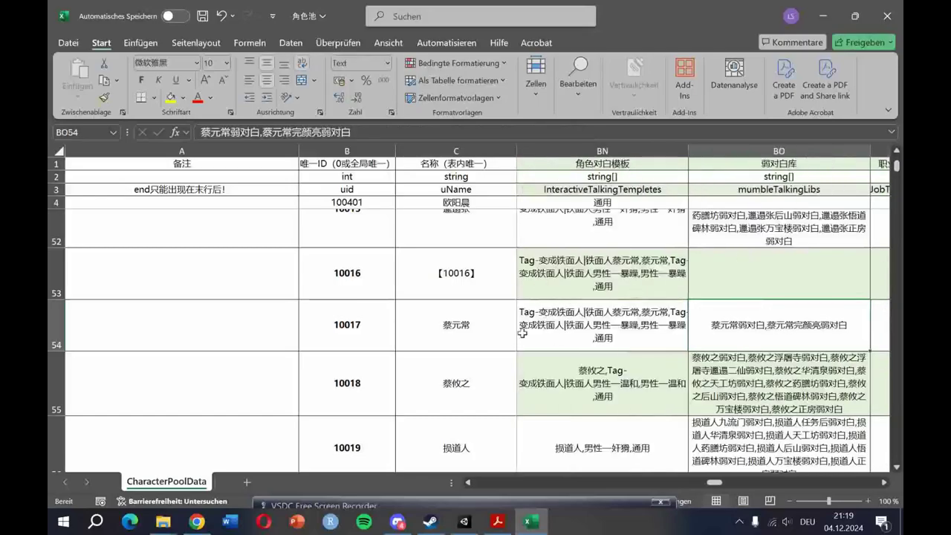
{"action": "left_click", "coordinate": [557, 321]}
{"action": "key", "text": "ctrl+s"}
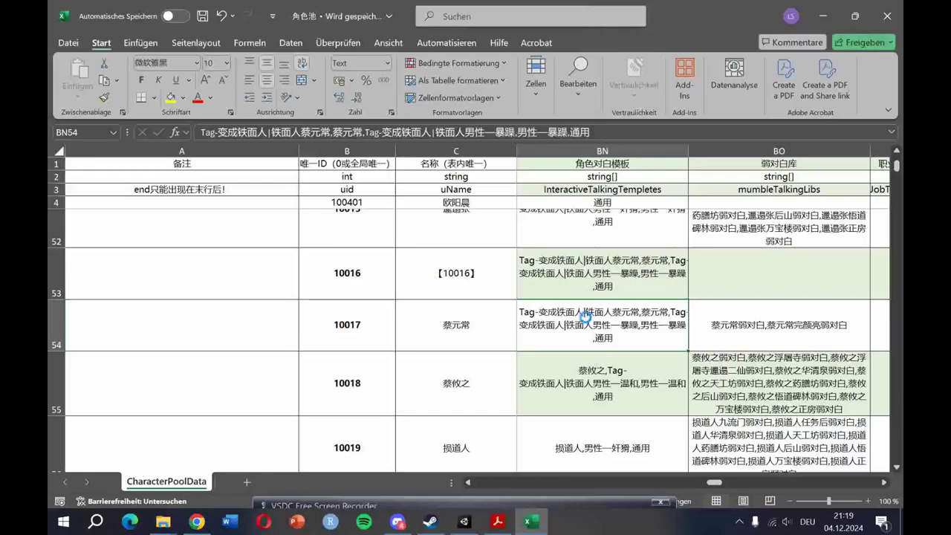
Close the workbook and verify the Assets/Exported Test_Freem folder is empty in File Explorer
{"action": "left_click", "coordinate": [888, 17]}
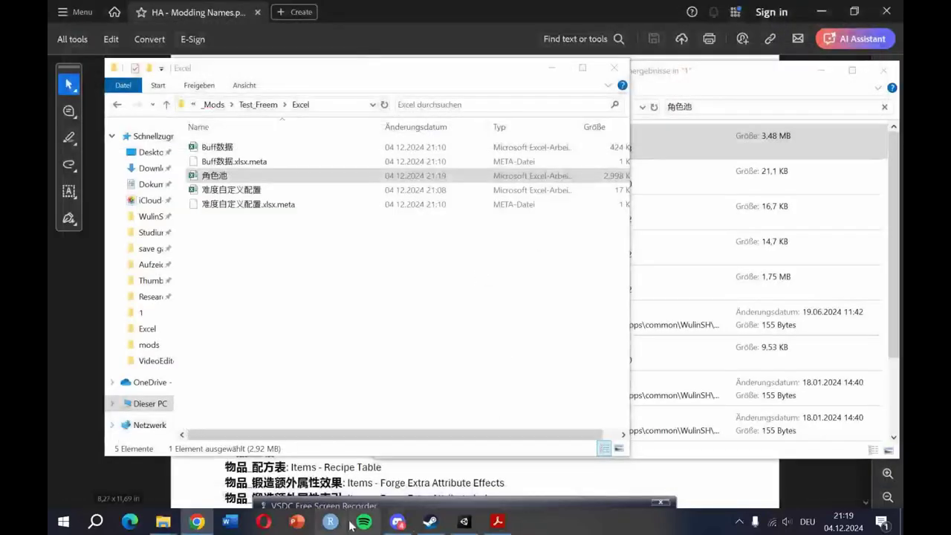
{"action": "left_click", "coordinate": [464, 521]}
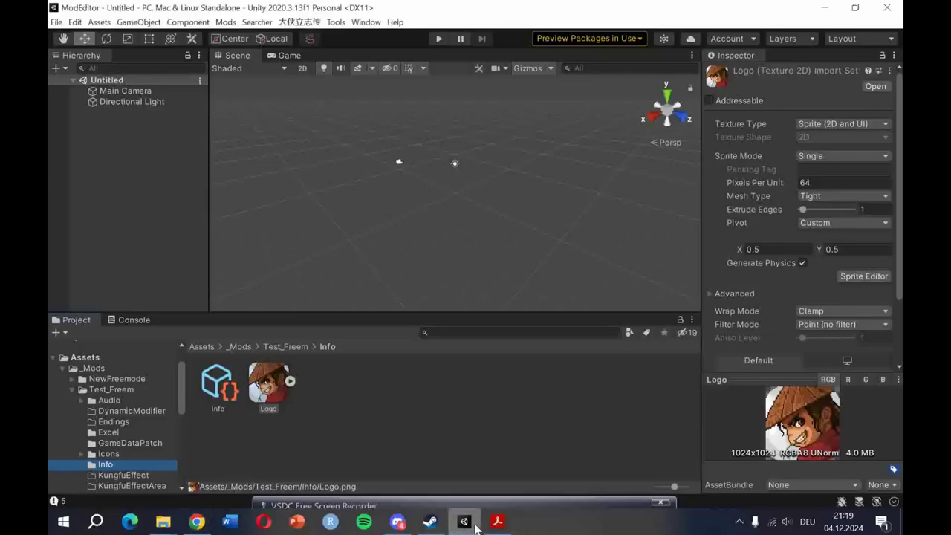
{"action": "left_click", "coordinate": [352, 408]}
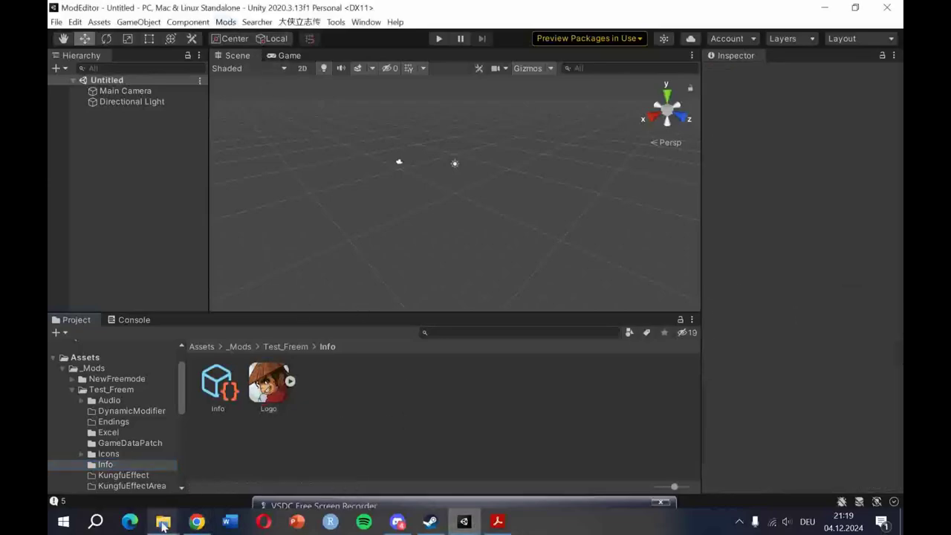
{"action": "left_click", "coordinate": [112, 379]}
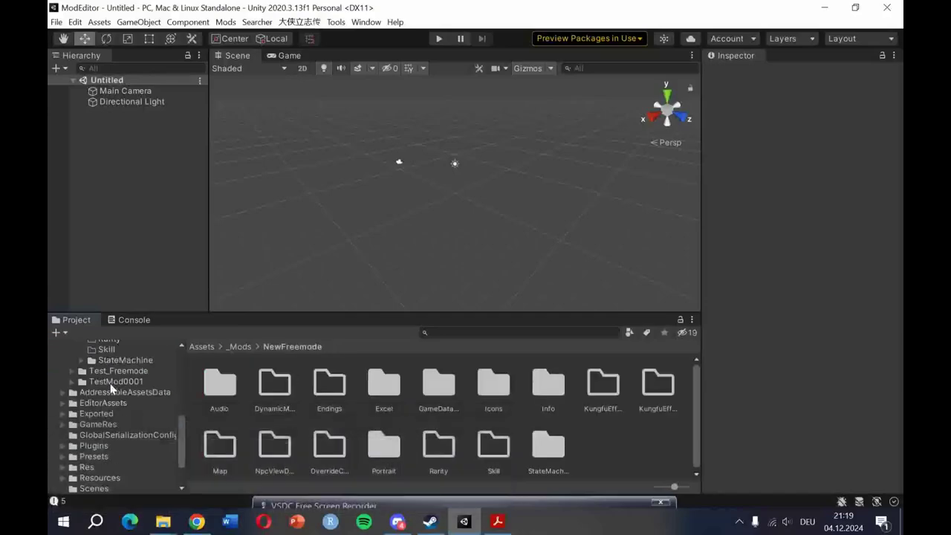
{"action": "scroll", "coordinate": [110, 383], "scroll_direction": "down", "scroll_amount": 3}
{"action": "scroll", "coordinate": [111, 383], "scroll_direction": "up", "scroll_amount": 2}
{"action": "right_click", "coordinate": [97, 397]}
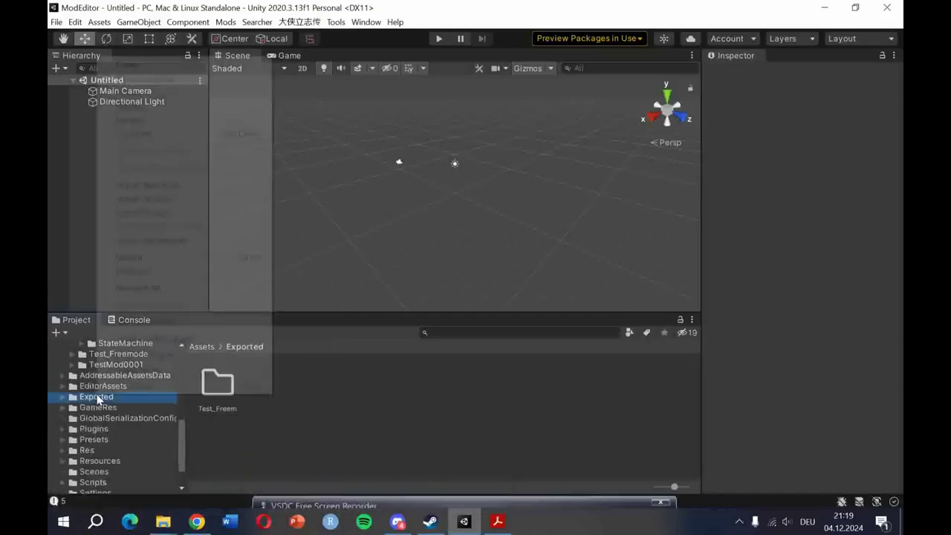
{"action": "left_click", "coordinate": [174, 80]}
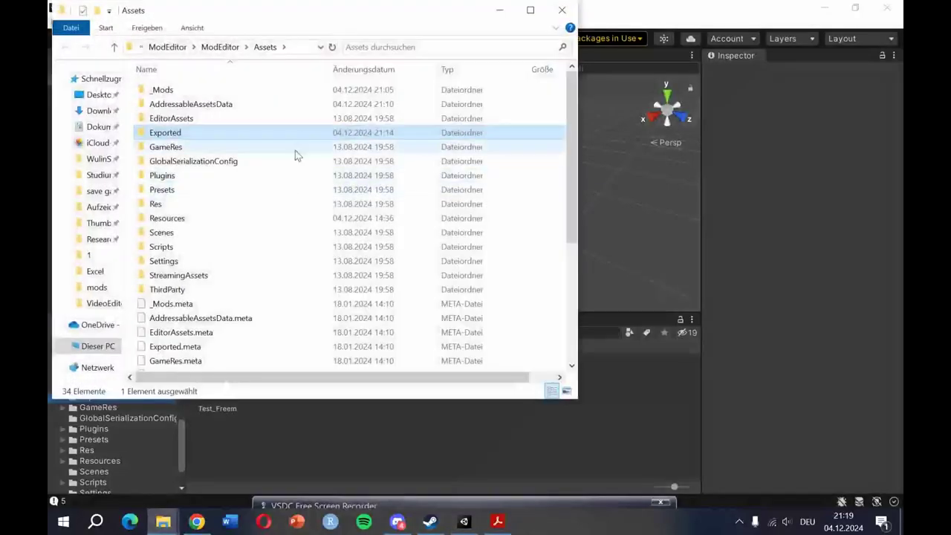
{"action": "double_click", "coordinate": [213, 133]}
{"action": "left_click_drag", "start_coordinate": [261, 195], "coordinate": [187, 80]}
{"action": "double_click", "coordinate": [187, 83]}
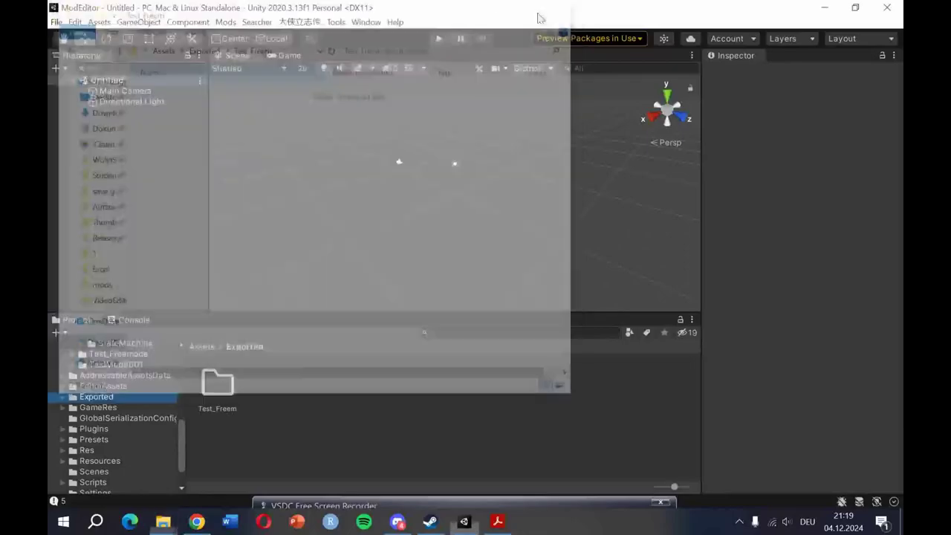
{"action": "left_click", "coordinate": [562, 9]}
Build the Test_Freem mod via Mods > Build Mod
{"action": "left_click", "coordinate": [216, 21]}
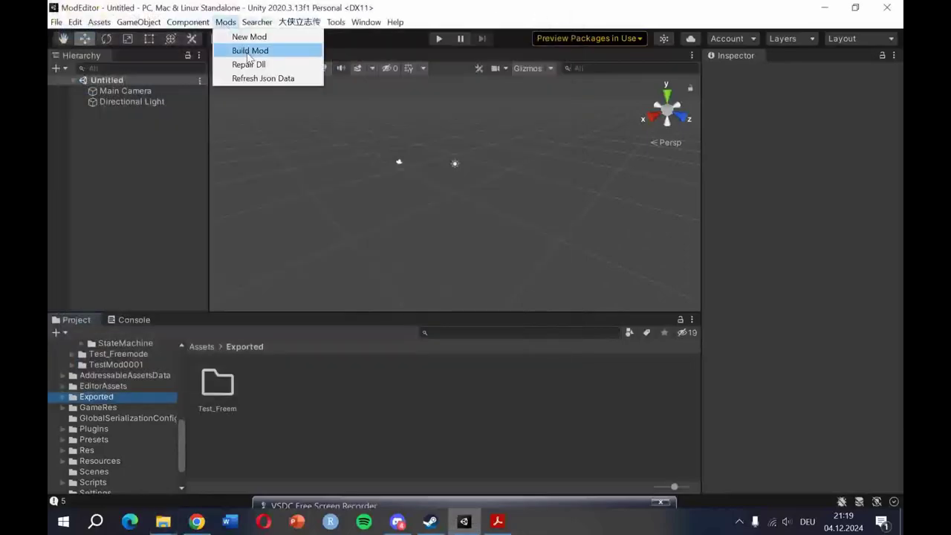
{"action": "left_click", "coordinate": [251, 50]}
{"action": "left_click", "coordinate": [342, 117]}
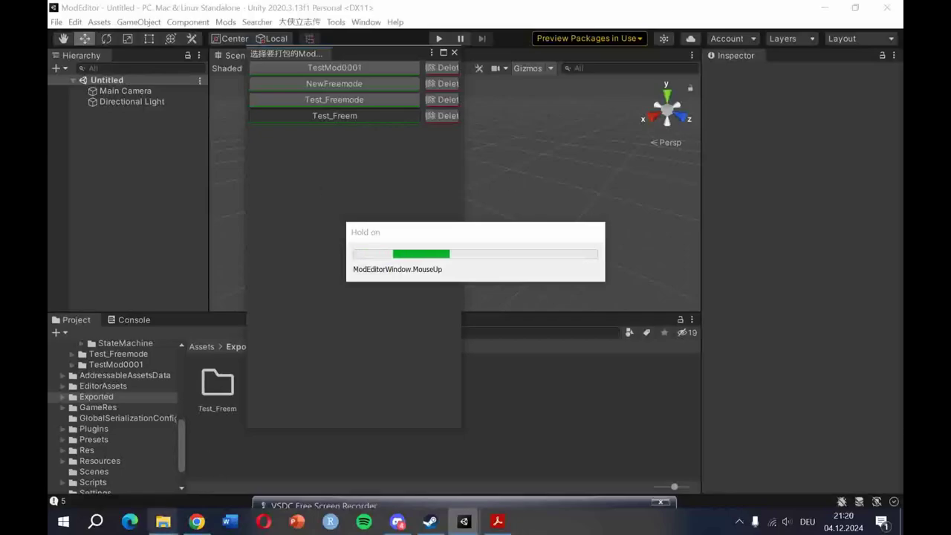
Permanently delete the old Test_Freem folder from the game's mods folder
{"action": "mouse_move", "coordinate": [162, 522]}
{"action": "left_click", "coordinate": [337, 464]}
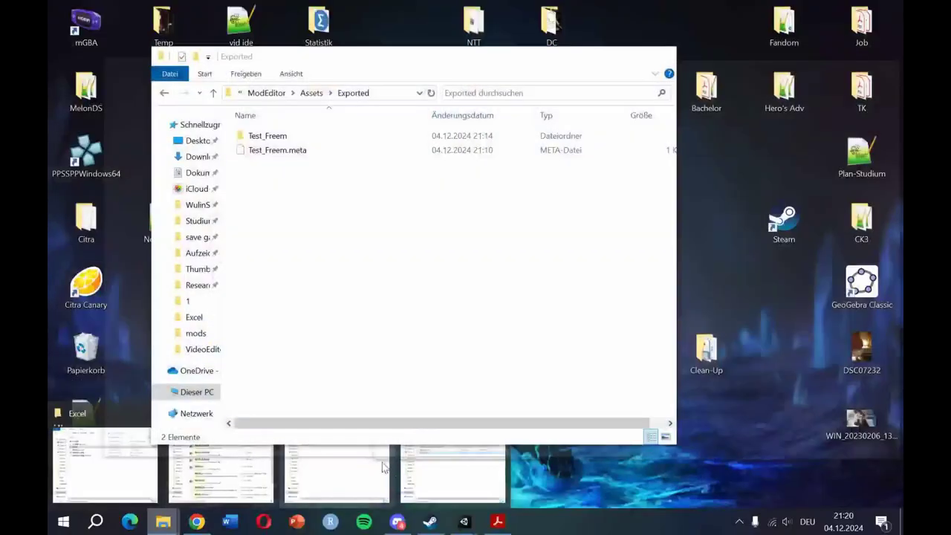
{"action": "left_click", "coordinate": [437, 485]}
{"action": "left_click", "coordinate": [501, 239]}
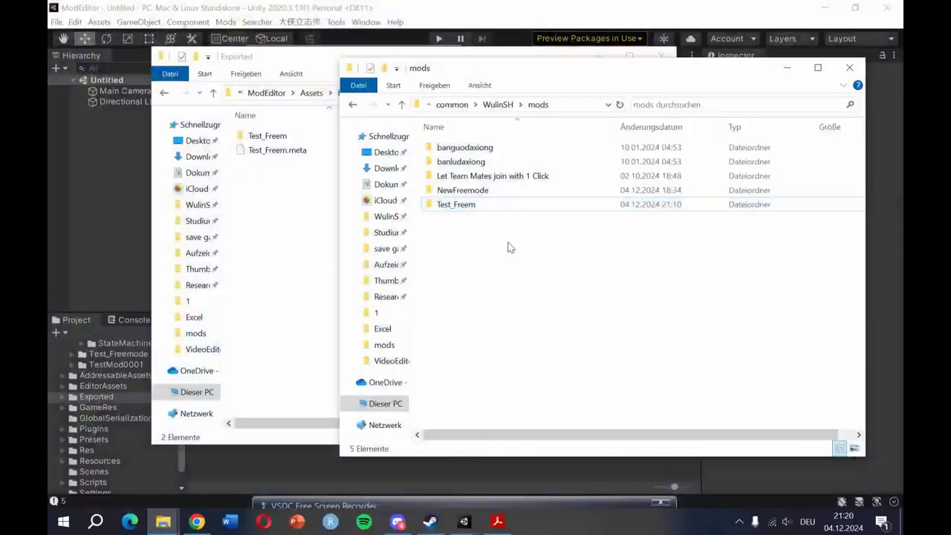
{"action": "left_click", "coordinate": [462, 210]}
{"action": "key", "text": "shift+Delete"}
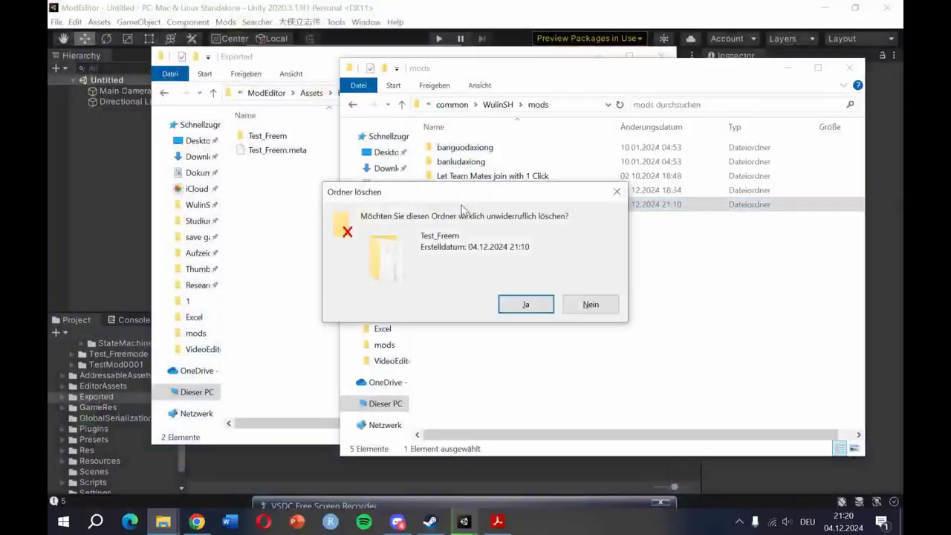
{"action": "key", "text": "Return"}
Acknowledge the successful Test_Freem build message in Unity
{"action": "left_click", "coordinate": [304, 248]}
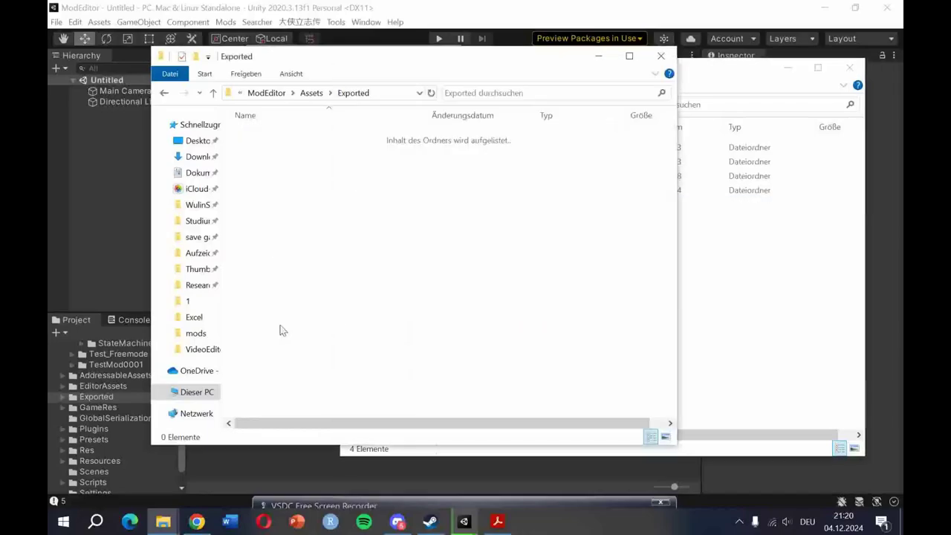
{"action": "left_click", "coordinate": [114, 252]}
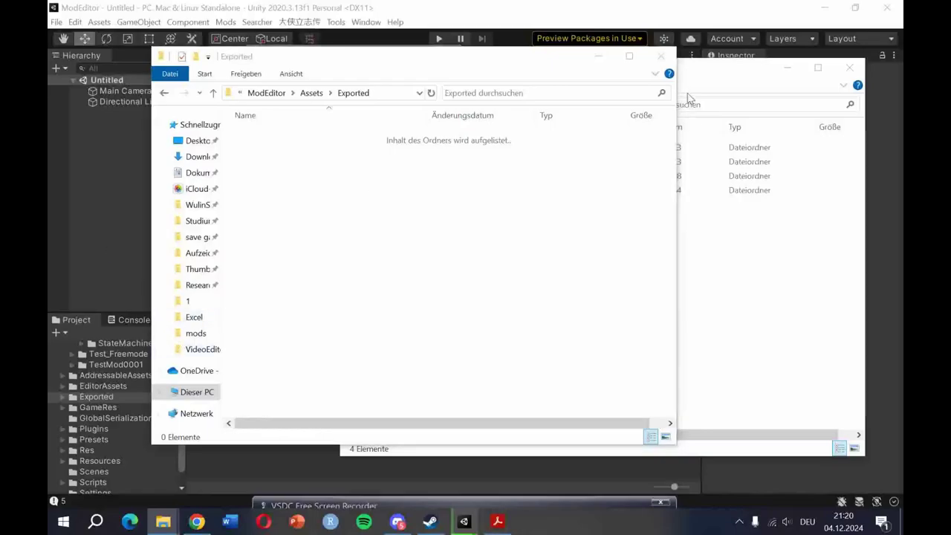
{"action": "left_click", "coordinate": [787, 67]}
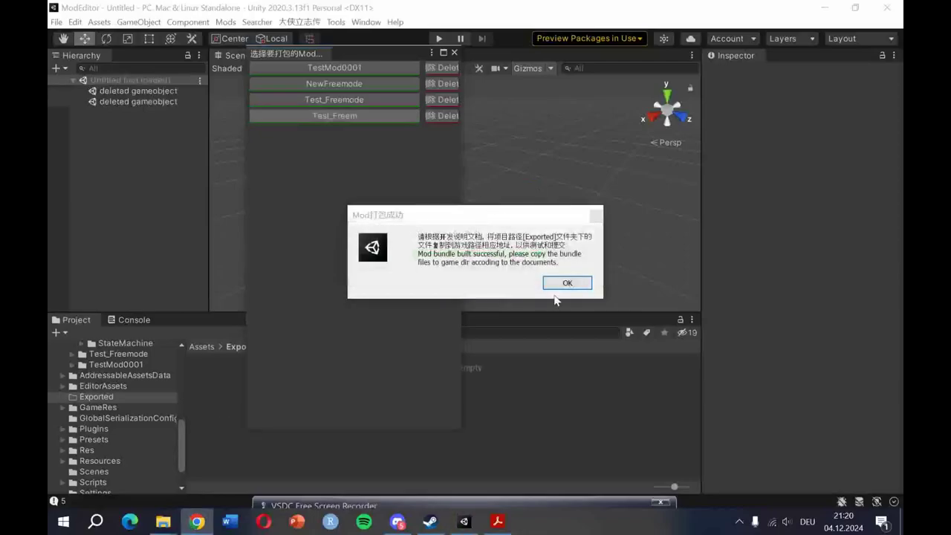
{"action": "left_click", "coordinate": [559, 286]}
Move the newly built Test_Freem from Exported into the WulinSH mods folder
{"action": "mouse_move", "coordinate": [163, 521]}
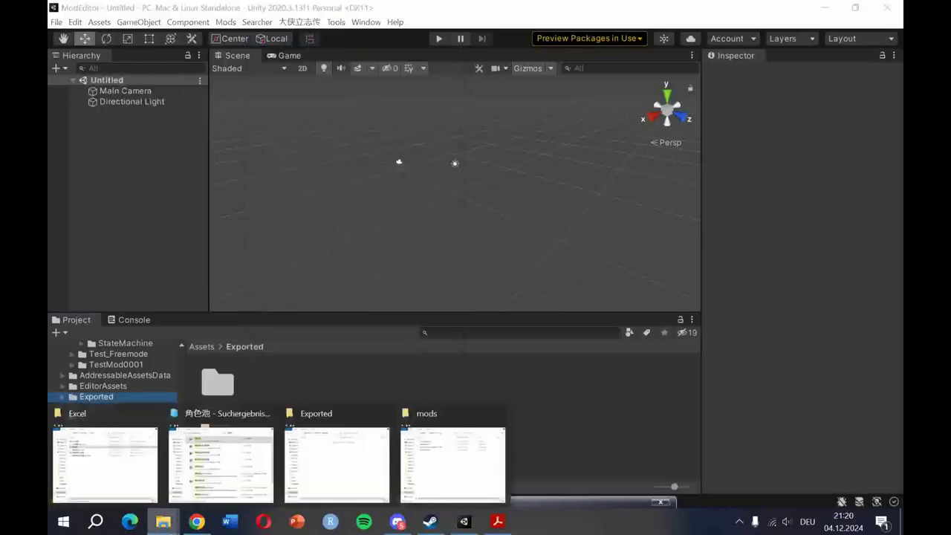
{"action": "left_click", "coordinate": [355, 454]}
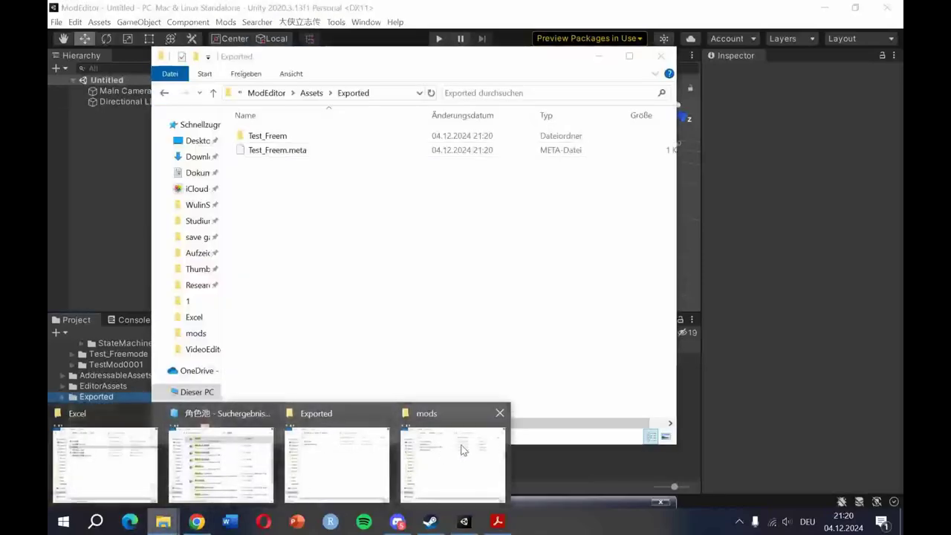
{"action": "left_click", "coordinate": [462, 451]}
{"action": "left_click", "coordinate": [308, 238]}
{"action": "left_click_drag", "start_coordinate": [269, 137], "coordinate": [716, 257]}
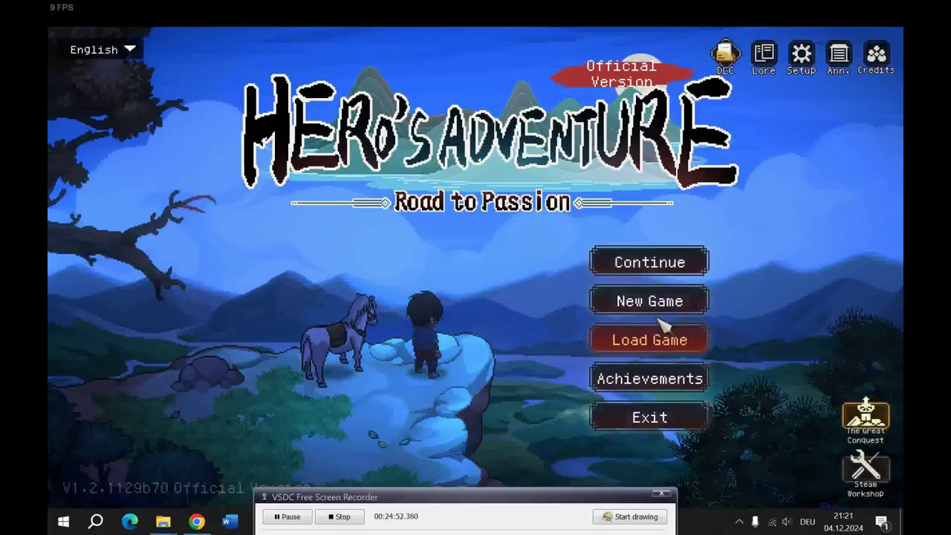
Confirm the Test23 mod is ticked in the Mod Manager
{"action": "left_click", "coordinate": [866, 468]}
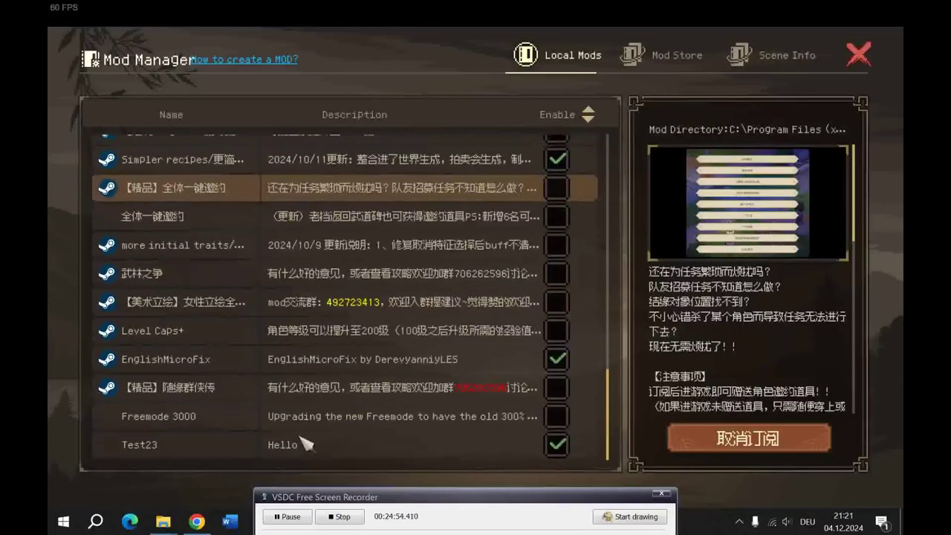
{"action": "left_click", "coordinate": [319, 444]}
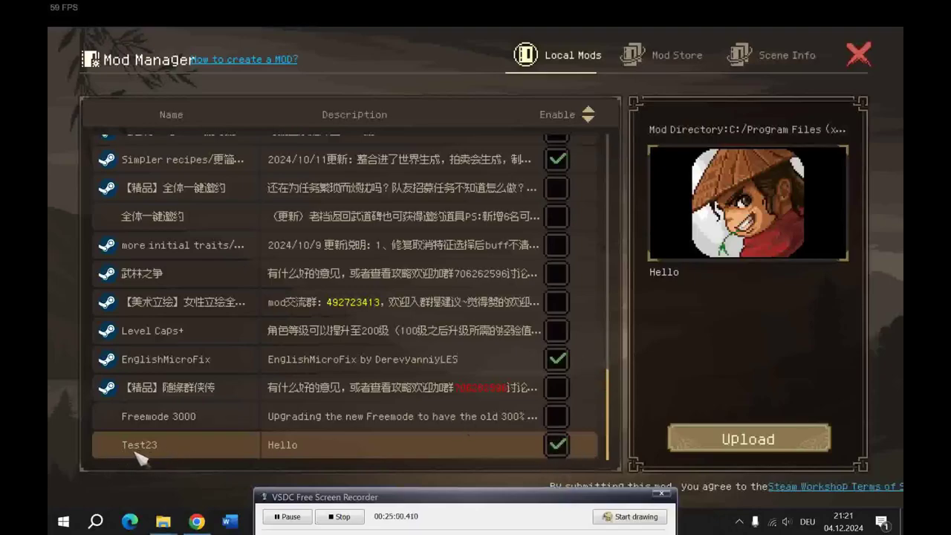
{"action": "left_click", "coordinate": [858, 55]}
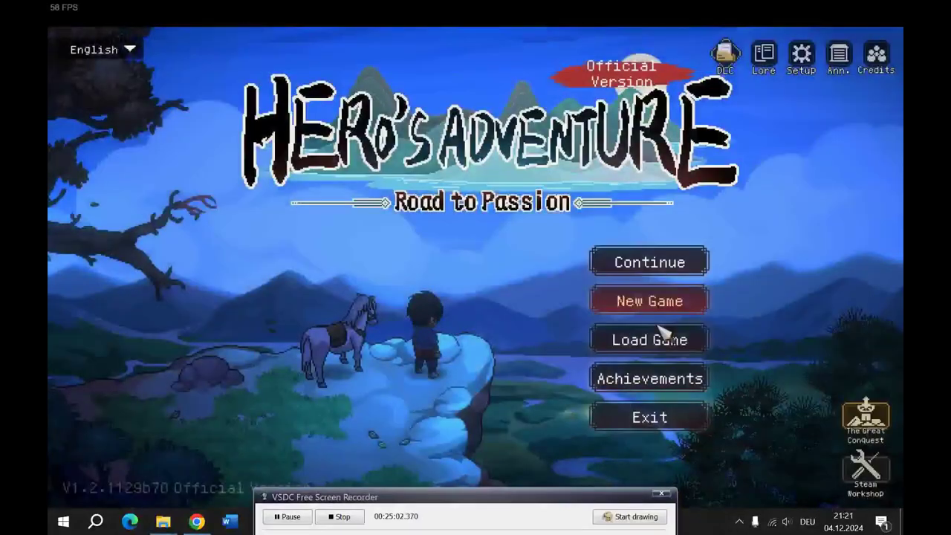
Load the saved game and accept the mod configuration warning
{"action": "left_click", "coordinate": [650, 340]}
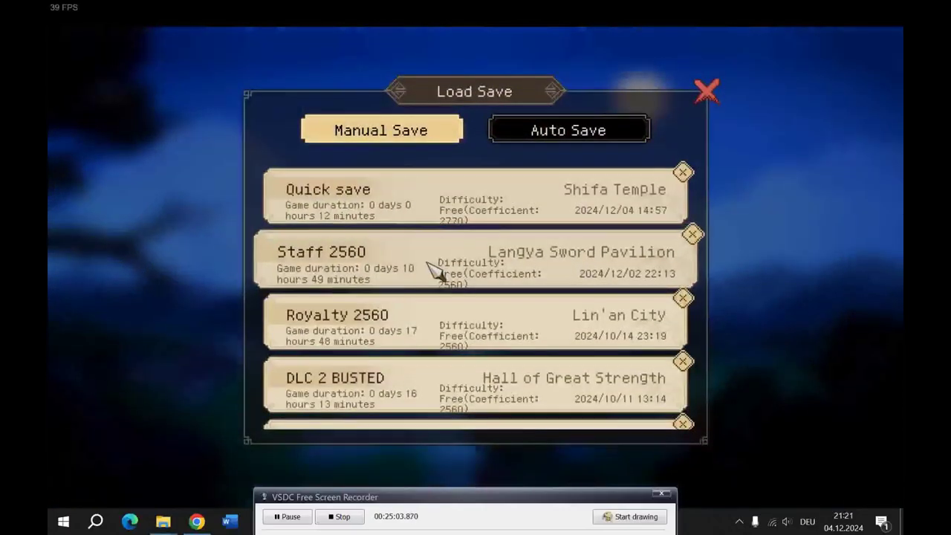
{"action": "left_click", "coordinate": [435, 269]}
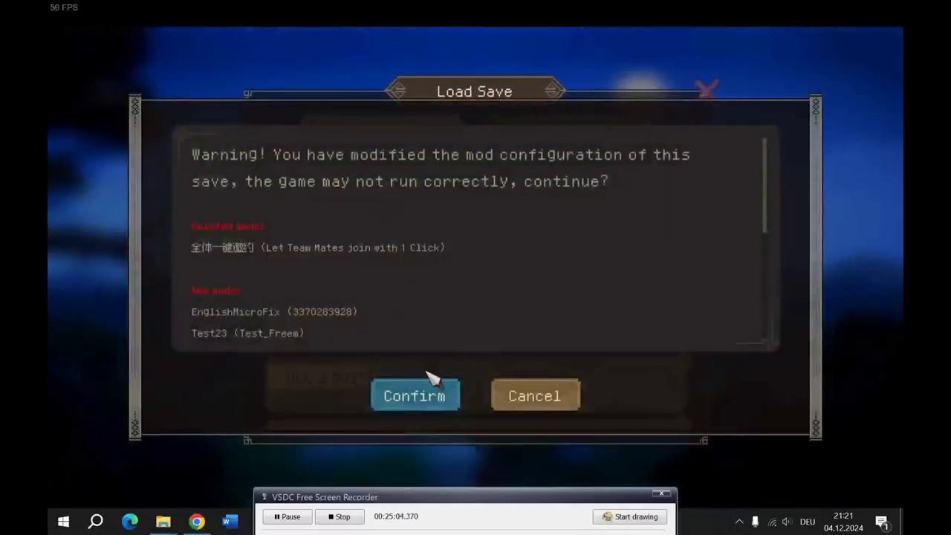
{"action": "left_click", "coordinate": [421, 387]}
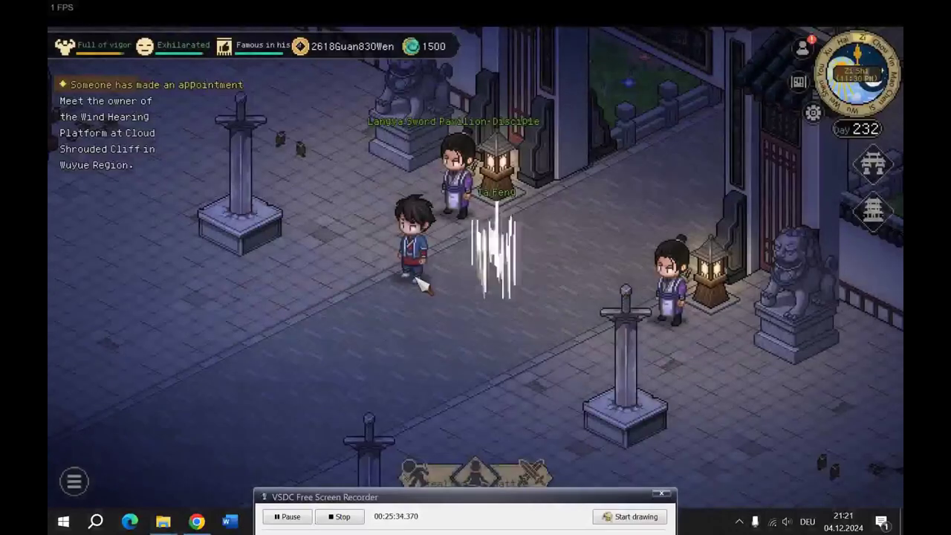
Teleport to Confucius Temple, walk into Dacheng Hall and view the Sect Leader's Info stats
{"action": "key", "text": "grave"}
{"action": "left_click", "coordinate": [705, 424]}
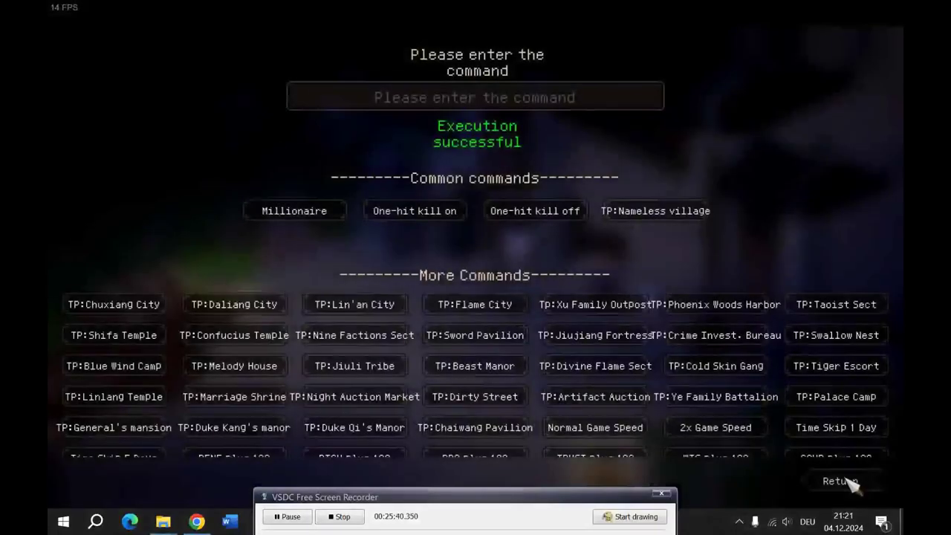
{"action": "key", "text": "w"}
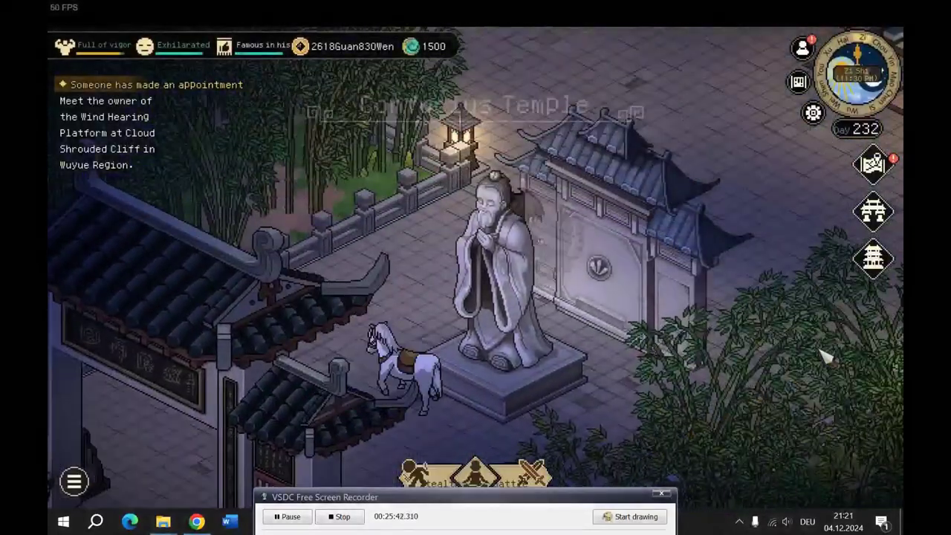
{"action": "key", "text": "w"}
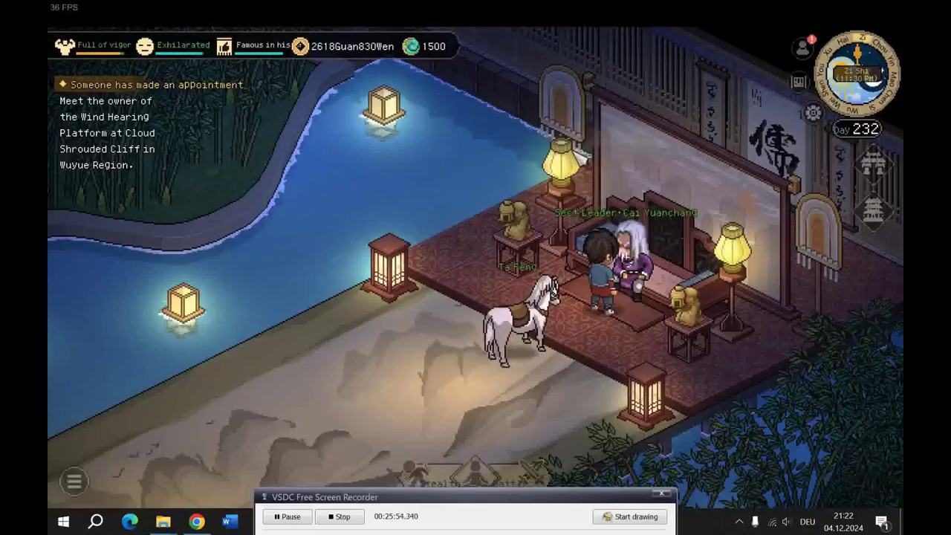
{"action": "left_click", "coordinate": [620, 156]}
{"action": "left_click", "coordinate": [585, 113]}
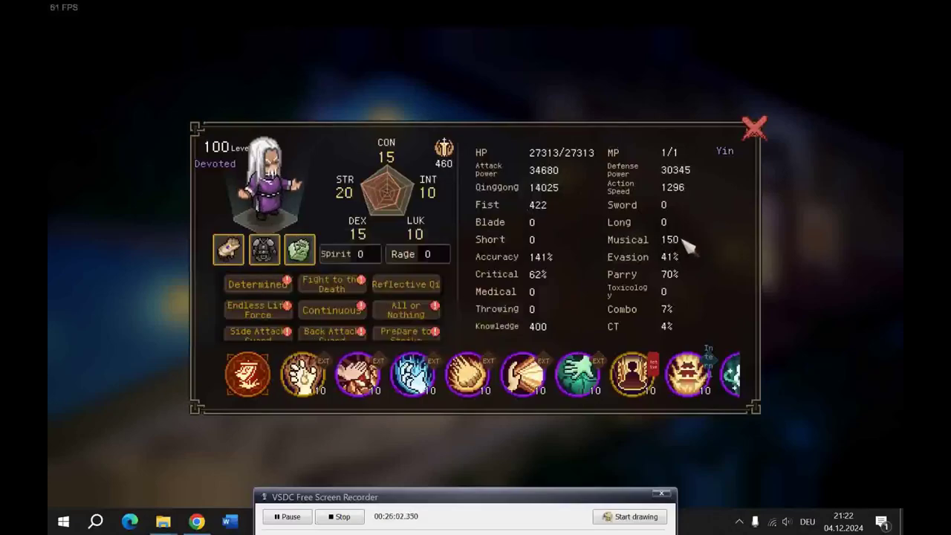
{"action": "mouse_move", "coordinate": [301, 249]}
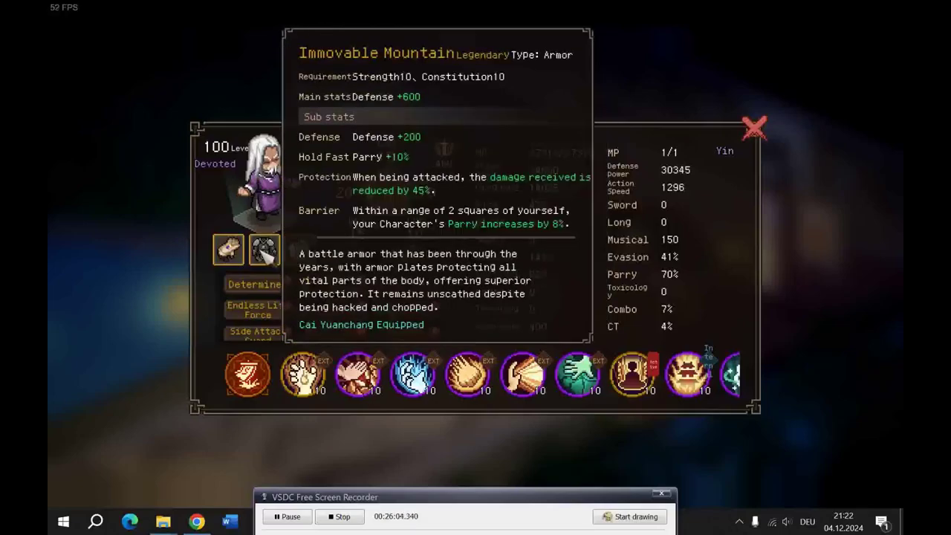
{"action": "mouse_move", "coordinate": [240, 250]}
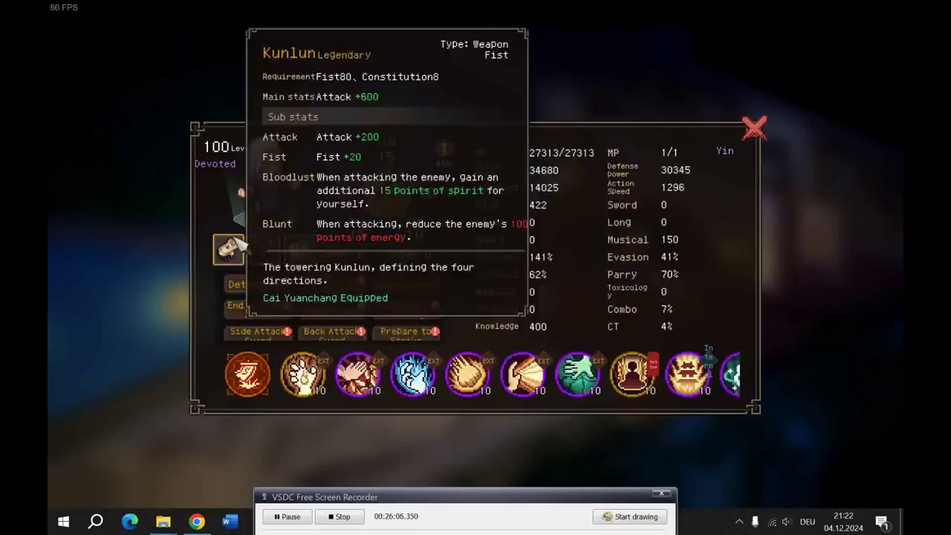